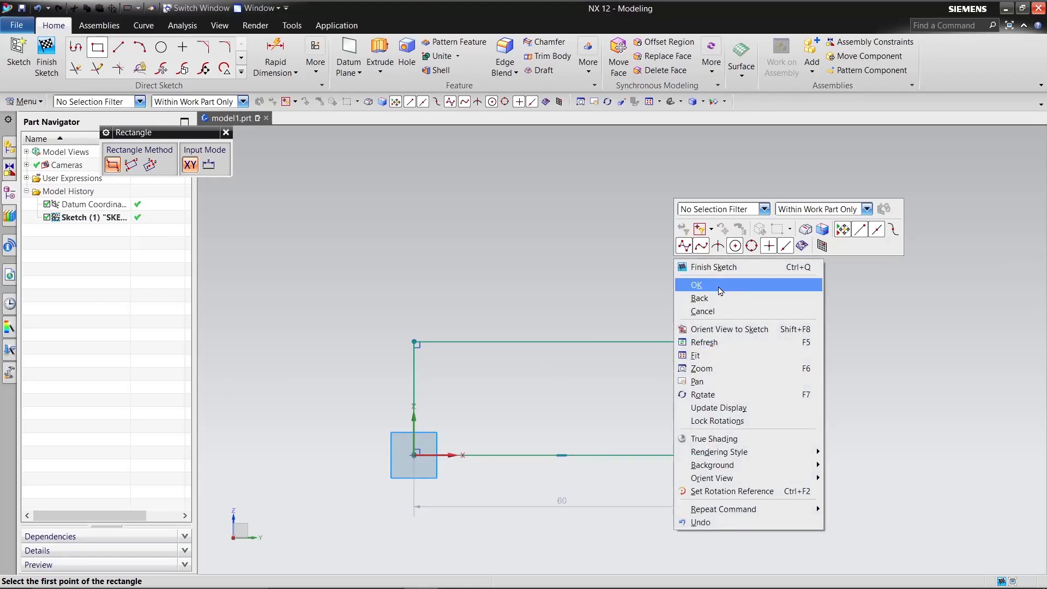
Set the rectangle's width to 22 mm and its height to 25/2 mm, and finish the sketch.
double_click(562, 499)
text(22)
key(Return)
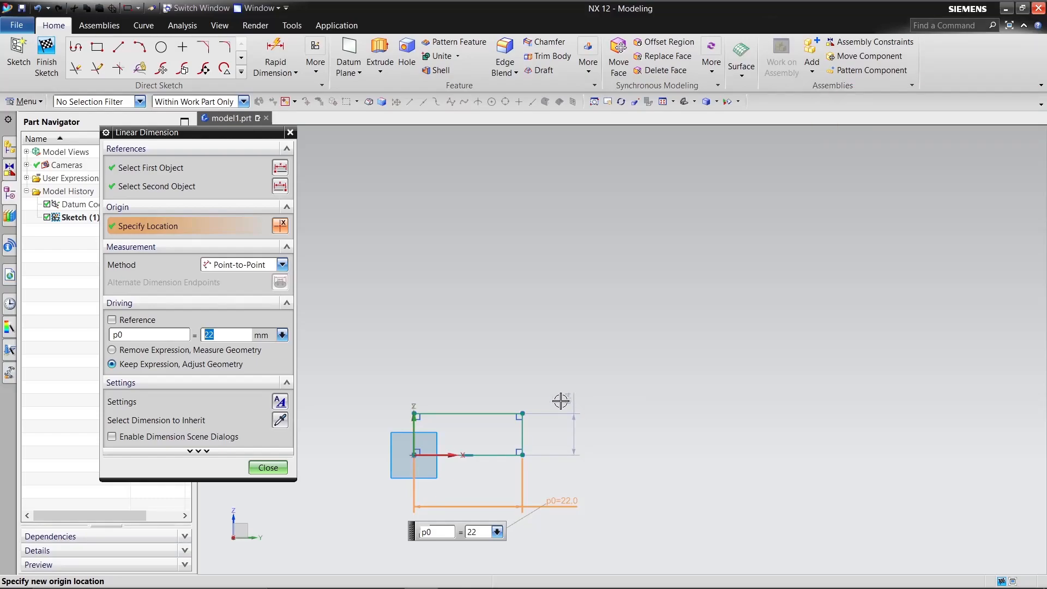
double_click(567, 399)
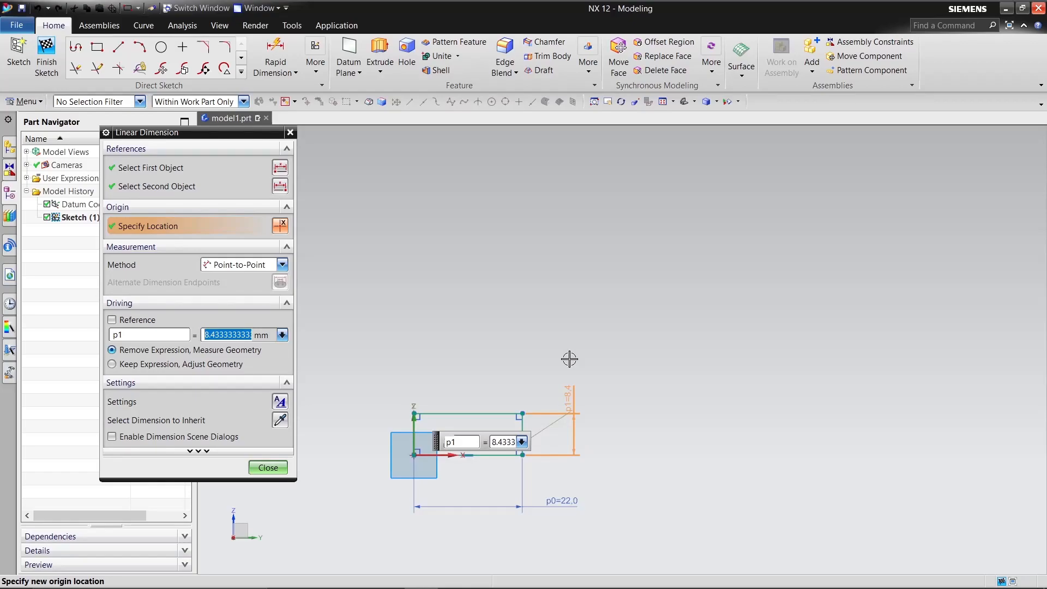
text(25/2)
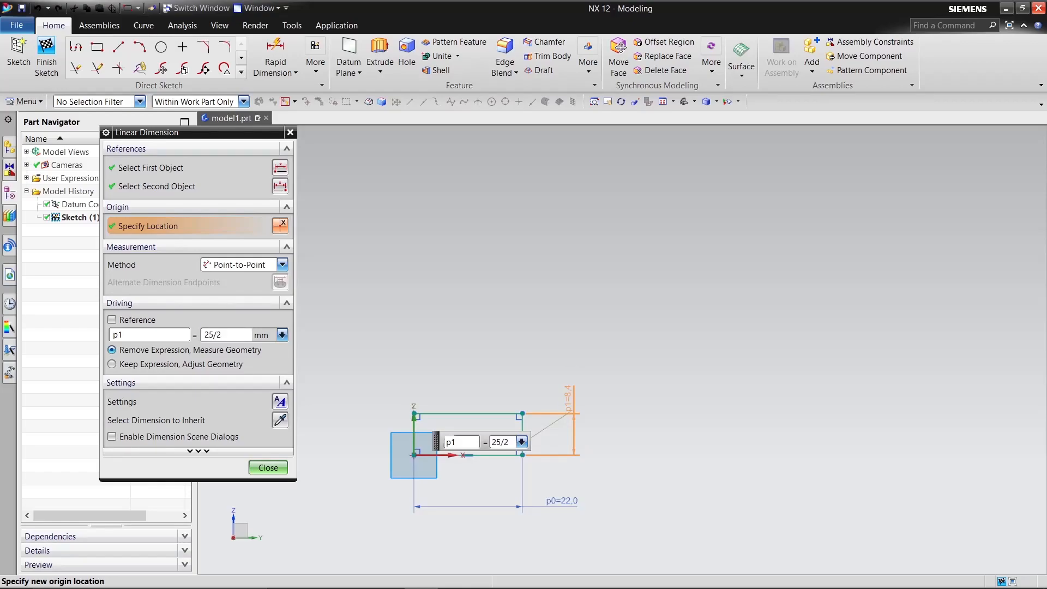
key(Return)
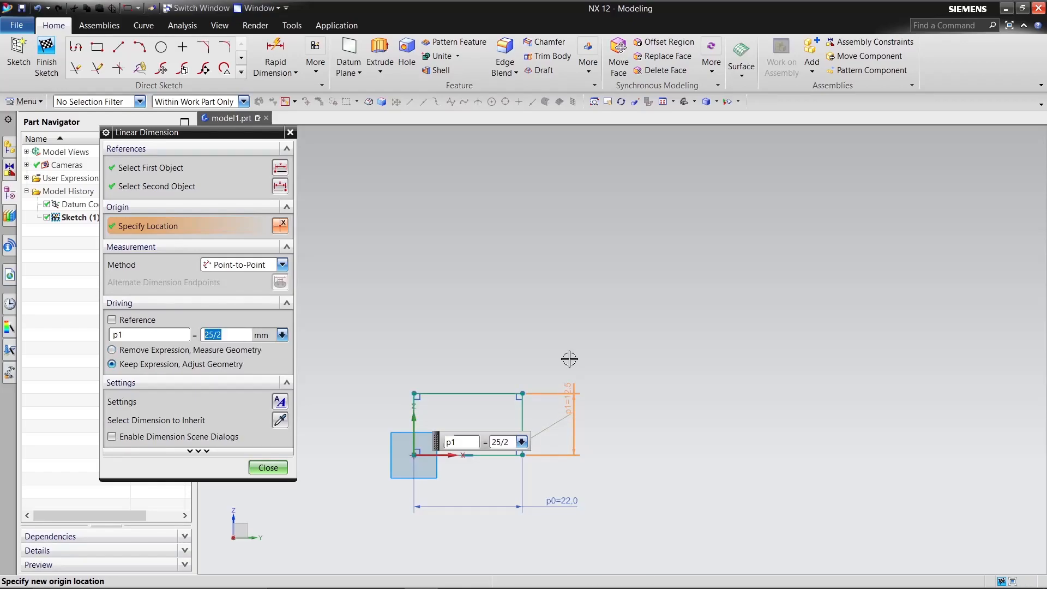
click(268, 468)
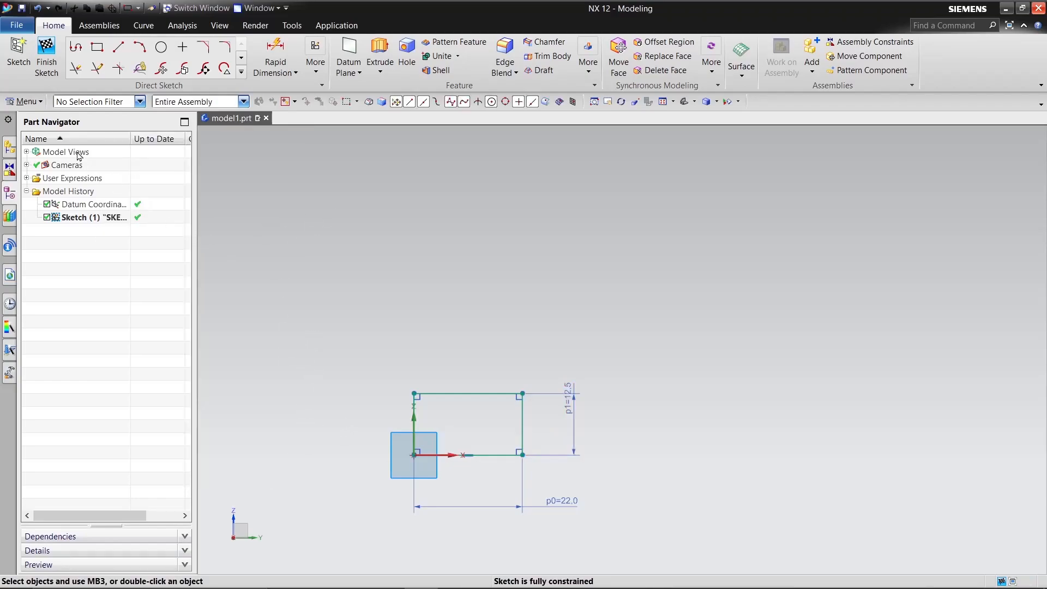
click(43, 72)
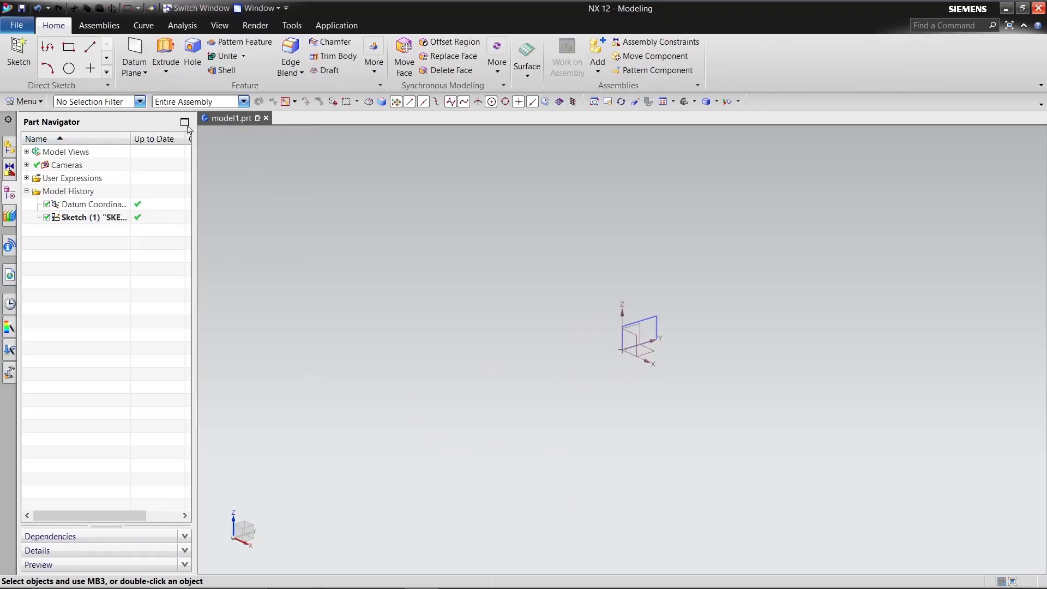
Revolve the rectangle 360° about its lower 22 mm edge to form a solid cylinder.
click(167, 80)
click(183, 101)
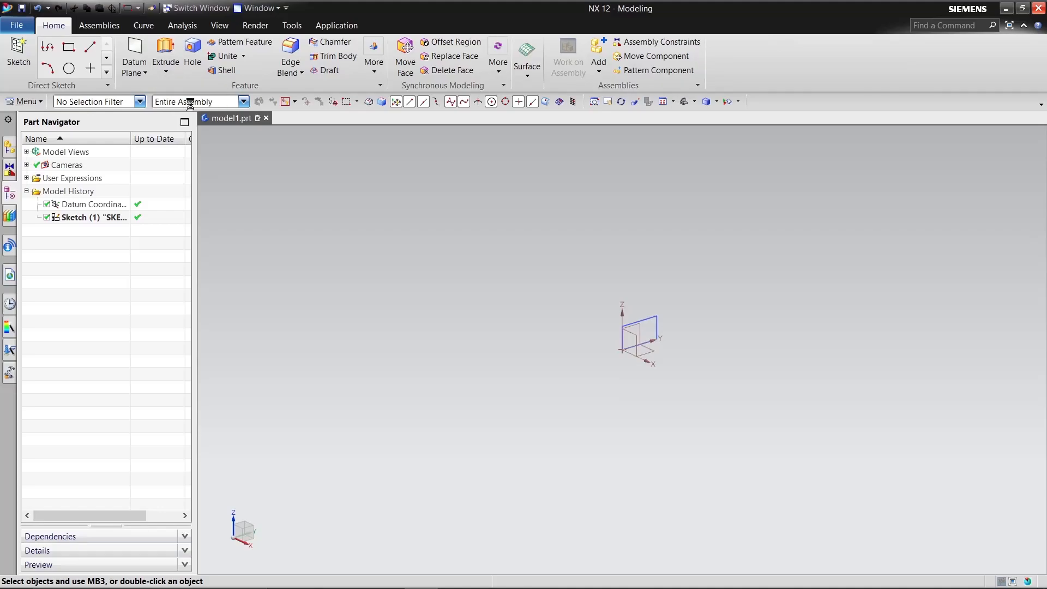
scroll(682, 310, up, 3)
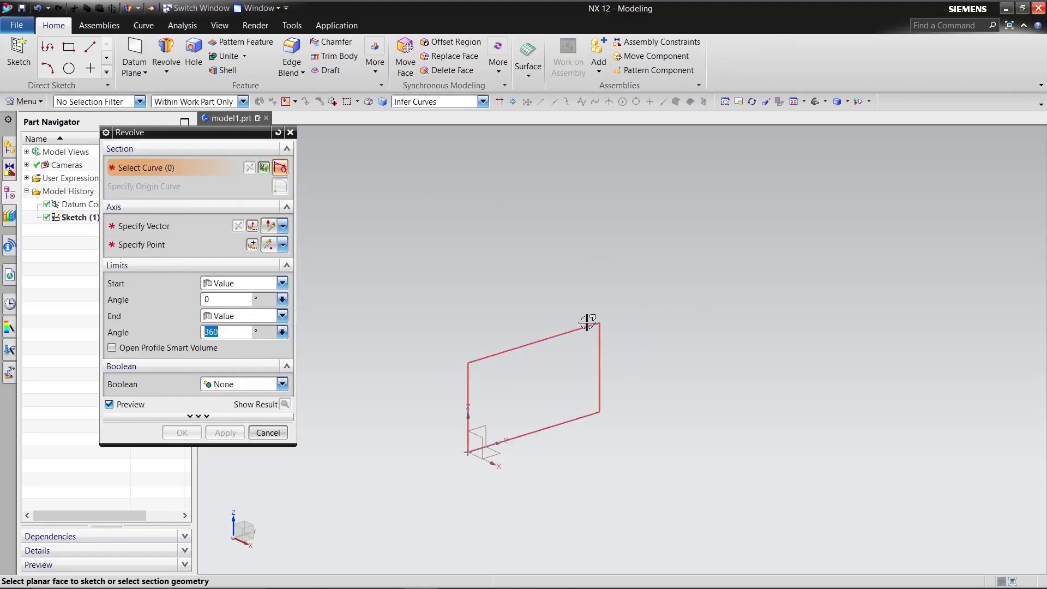
click(587, 324)
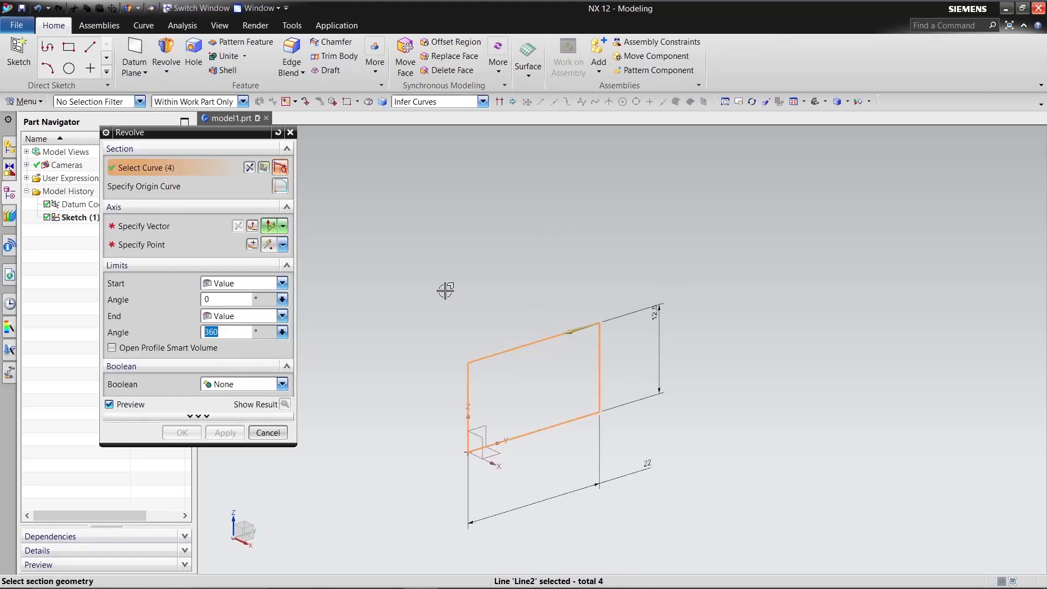
click(283, 227)
click(270, 262)
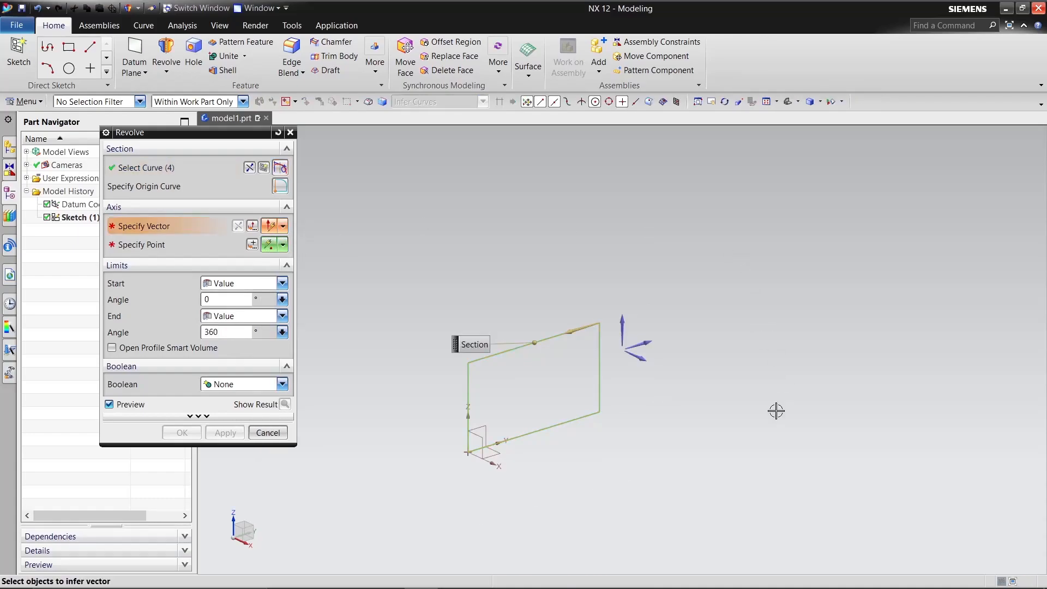
click(593, 421)
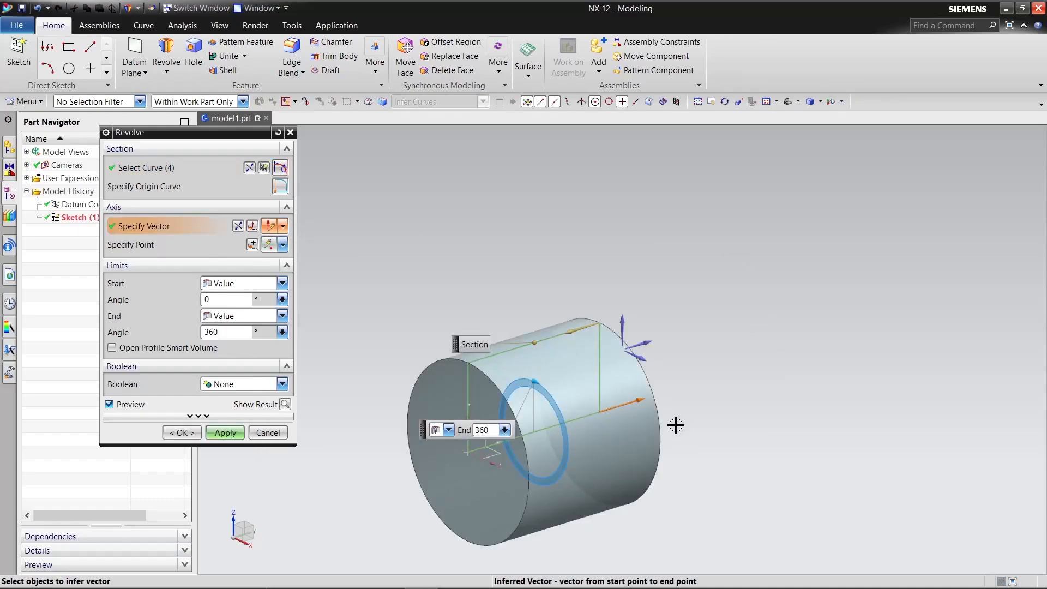
click(224, 438)
click(268, 433)
Hide the rectangle sketch used for the revolved cylinder.
mouse_move(409, 250)
middle_down()
mouse_move(364, 259)
mouse_move(289, 245)
middle_up()
right_click(119, 218)
click(143, 224)
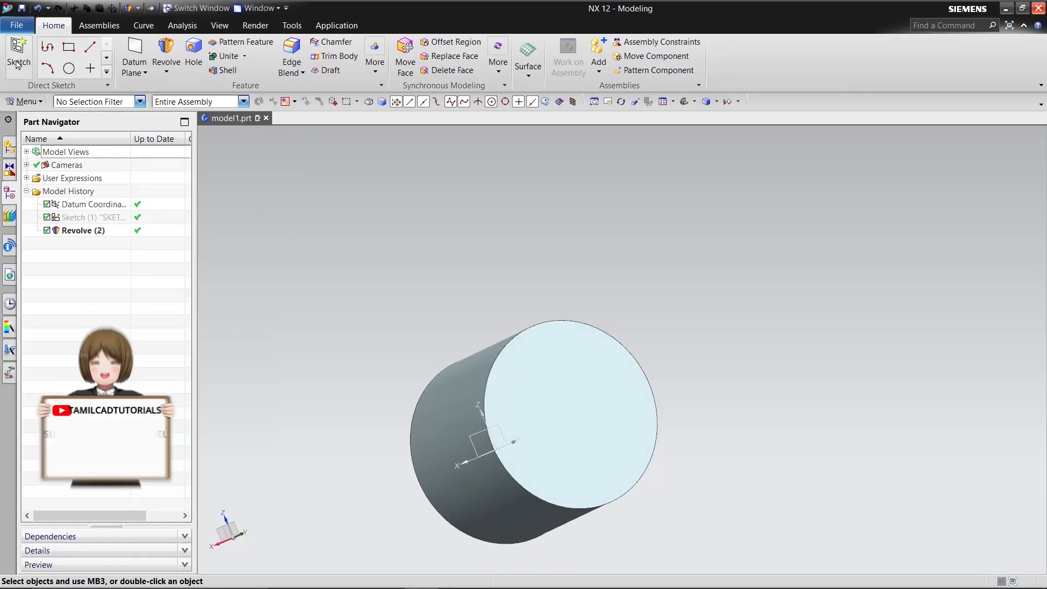
Create a sketch on the cylinder's end face and draw a circle of about 35.6 mm diameter centred on the origin.
click(566, 386)
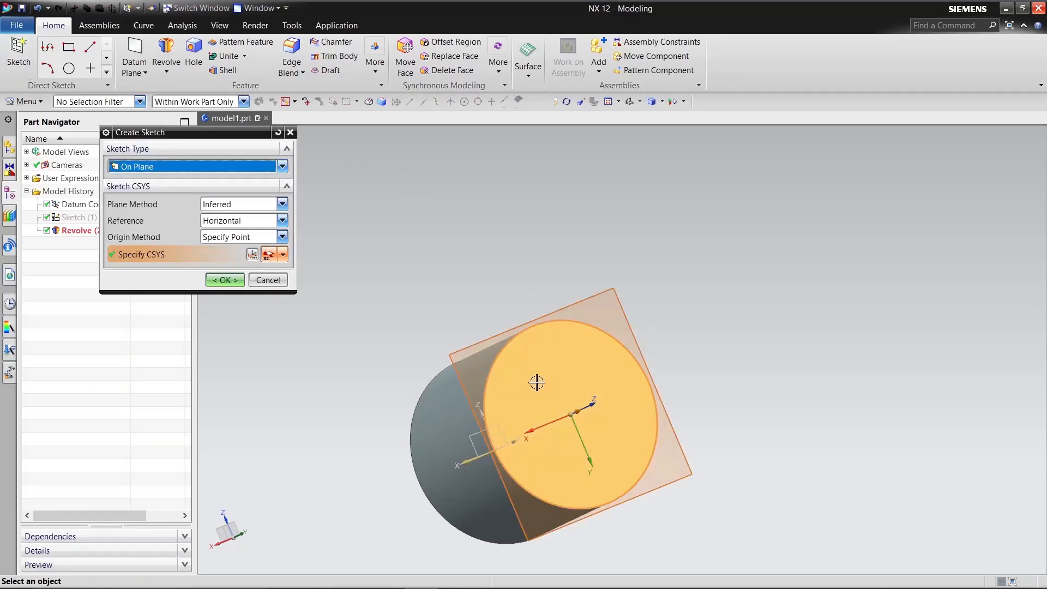
click(225, 280)
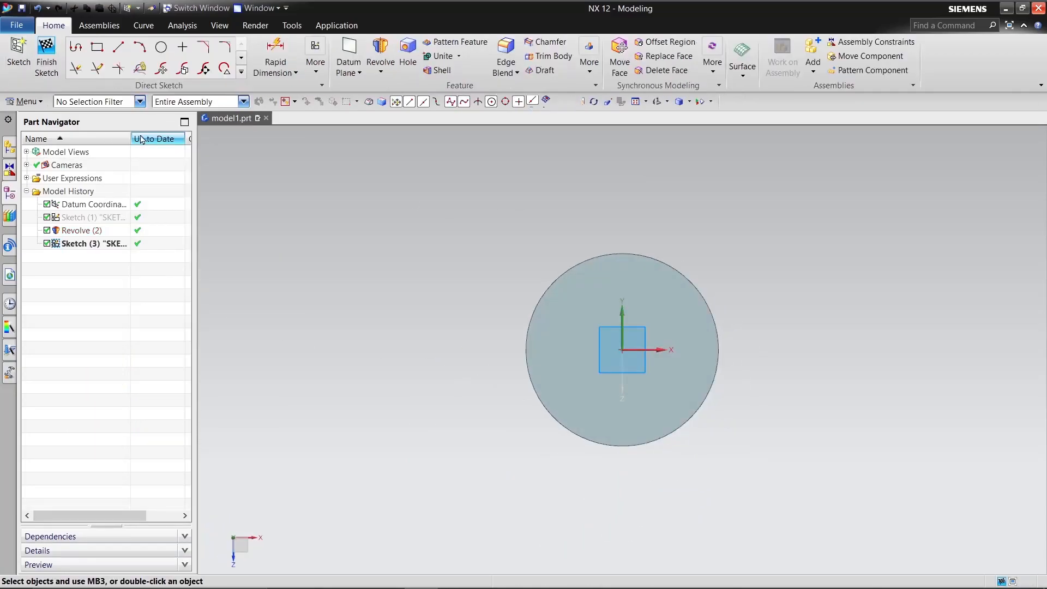
click(160, 48)
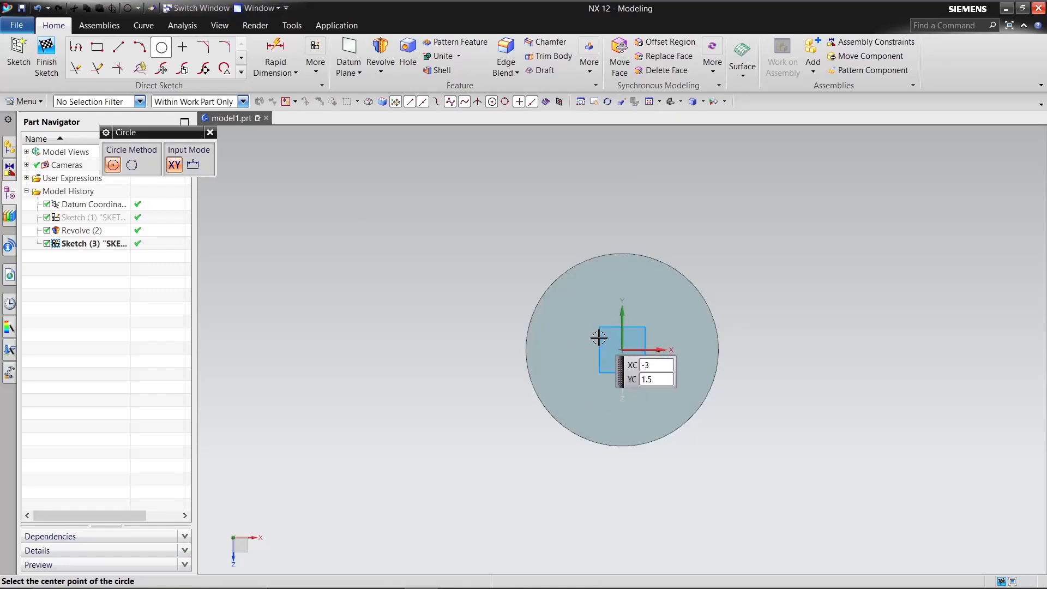
click(622, 349)
click(551, 231)
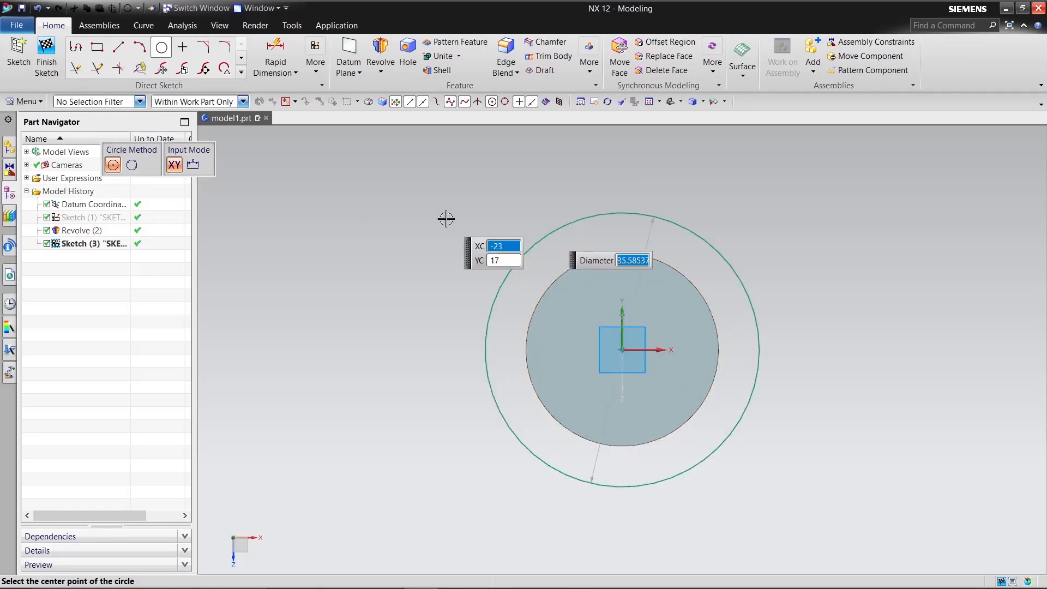
right_click(446, 219)
click(461, 246)
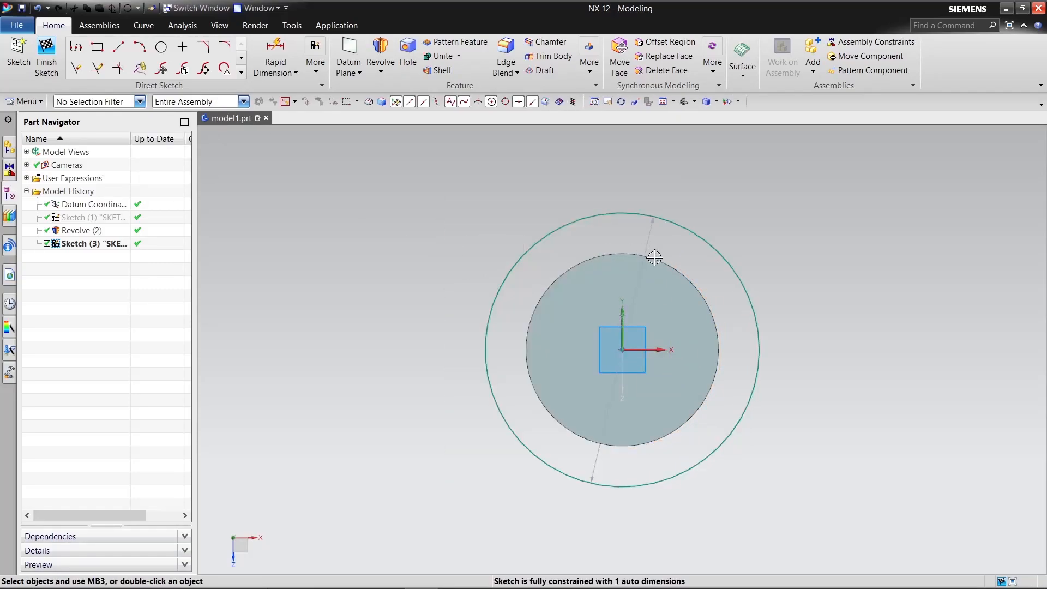
Dimension the circle's diameter as 38 mm and finish the sketch.
click(626, 301)
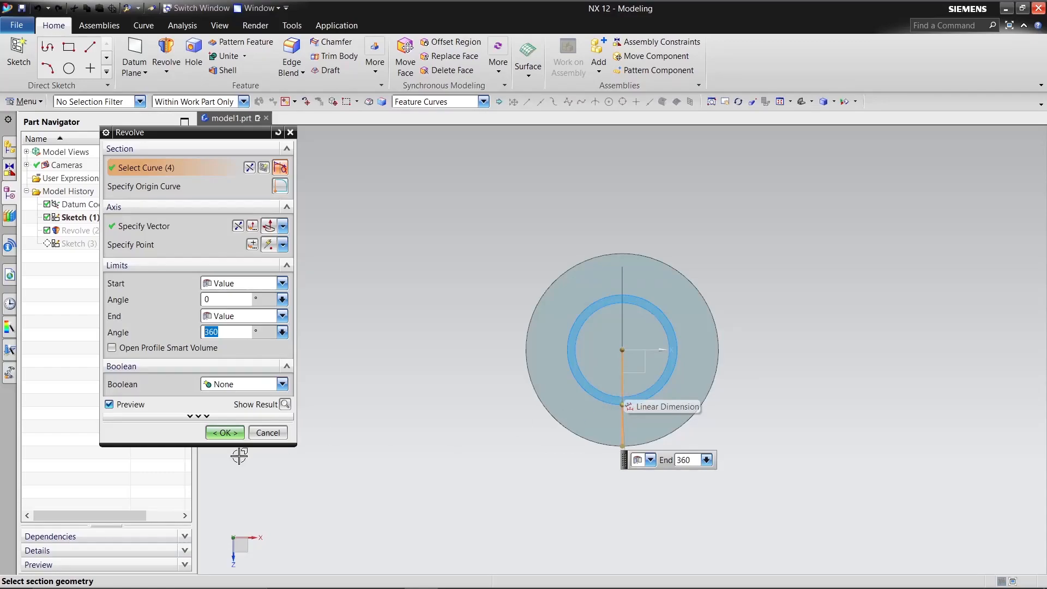
click(266, 433)
click(275, 55)
click(516, 261)
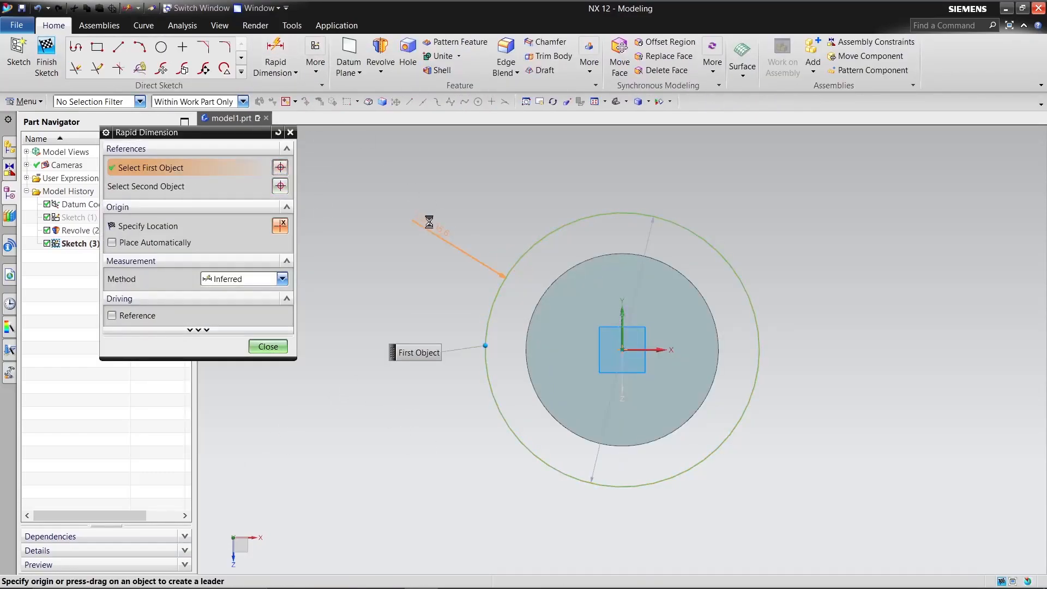
click(431, 221)
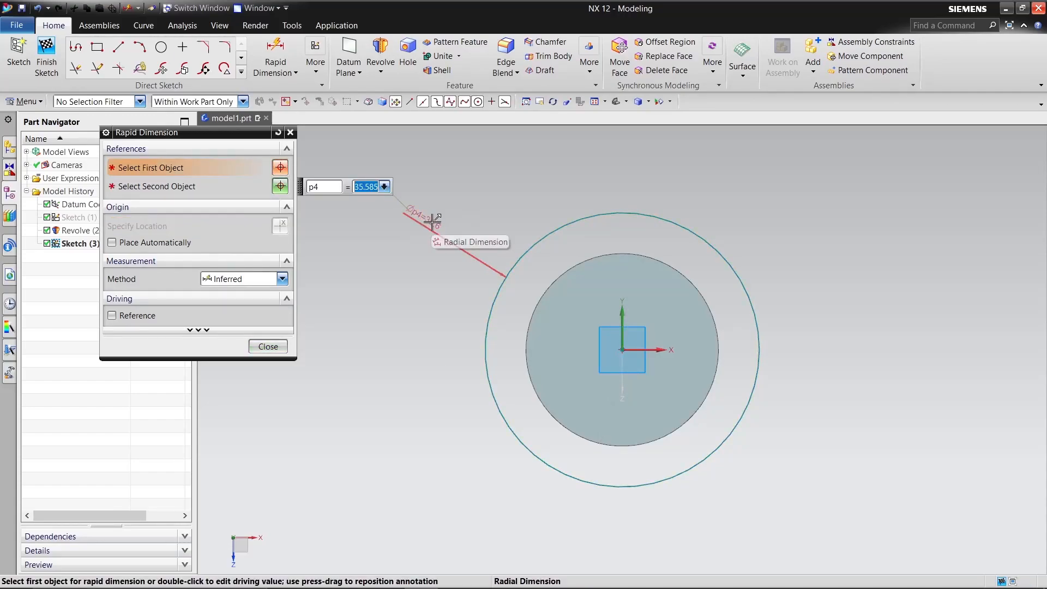
text(3)
key(Return)
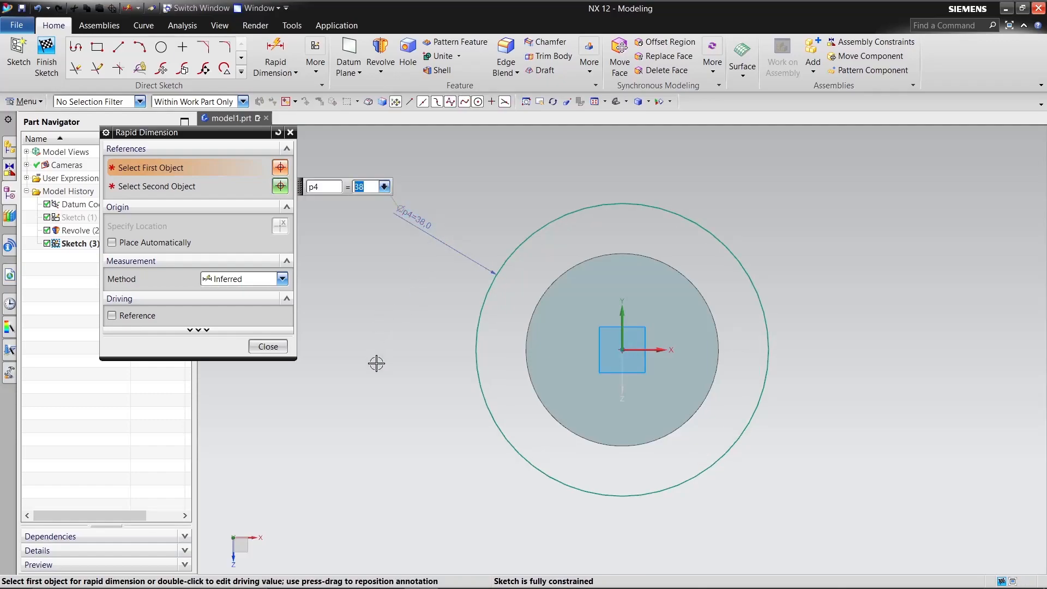
click(268, 347)
click(46, 65)
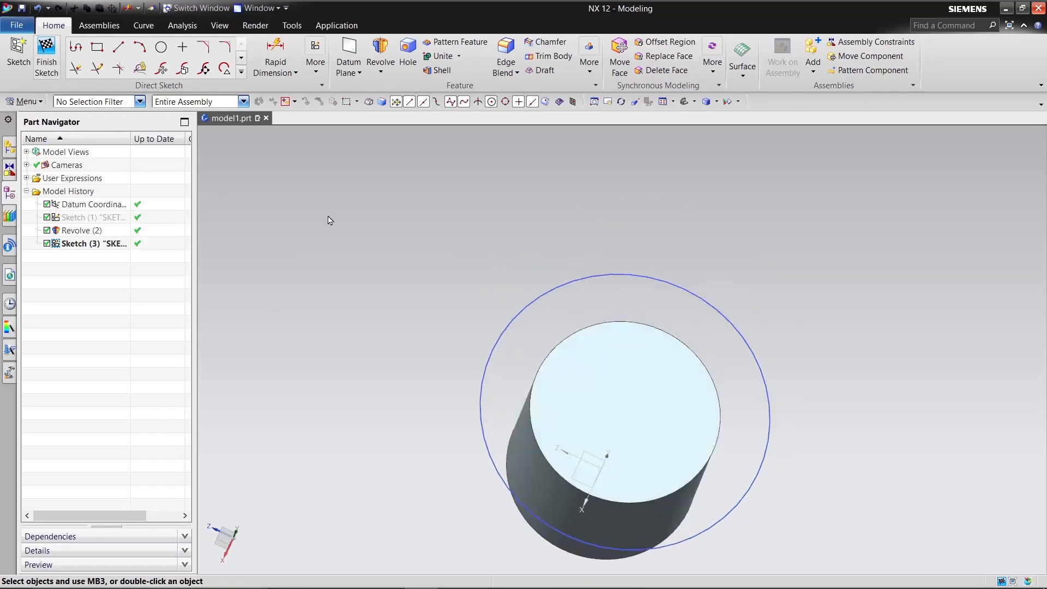
Extrude the 38 mm circle from 0 to 5 mm outward from the cylinder's end face, united with the cylinder.
click(172, 77)
click(186, 89)
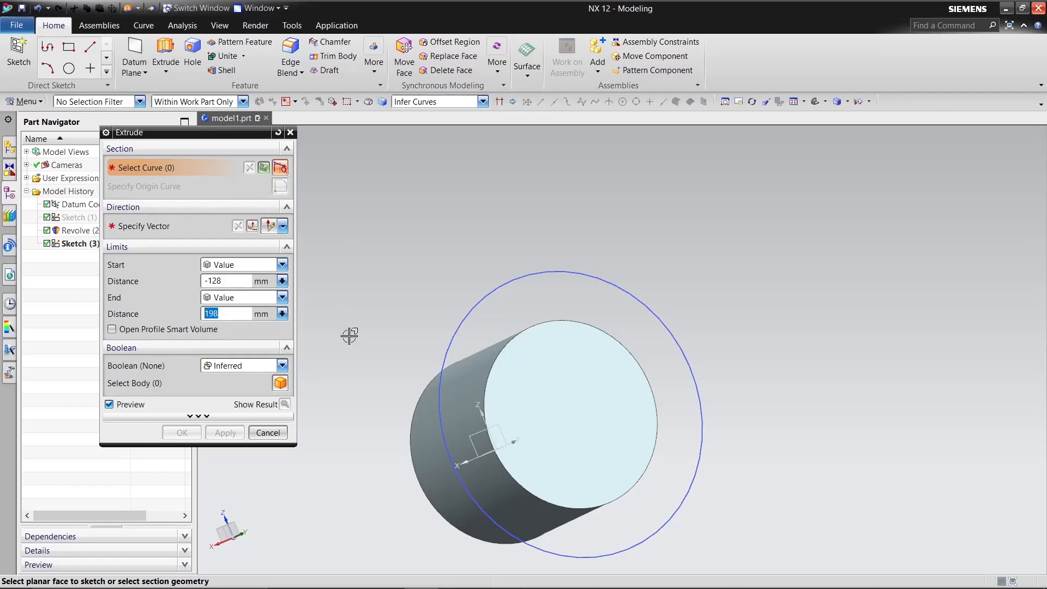
click(544, 273)
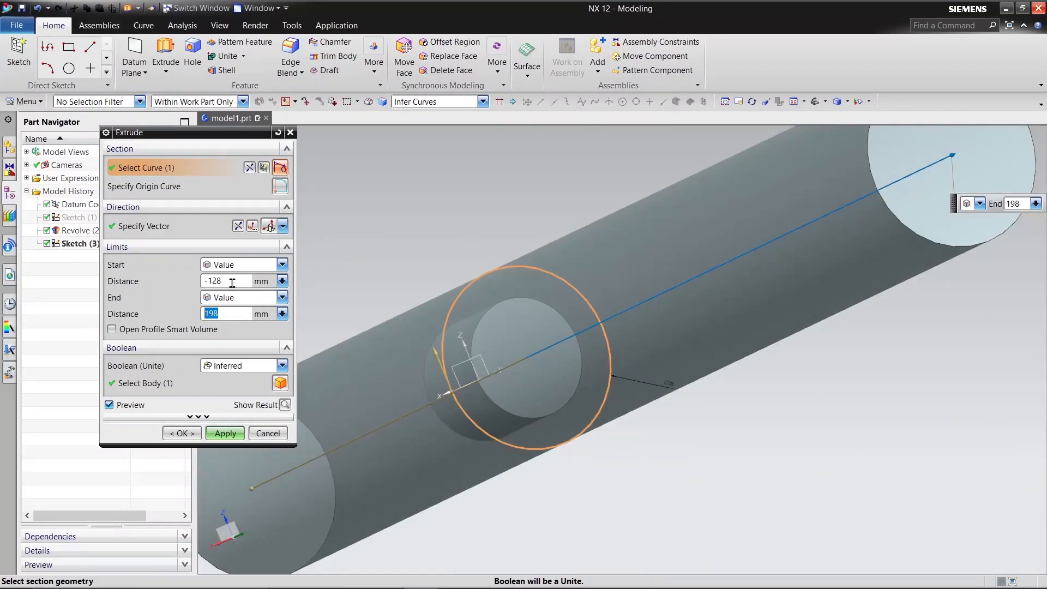
click(230, 282)
text(0)
key(Return)
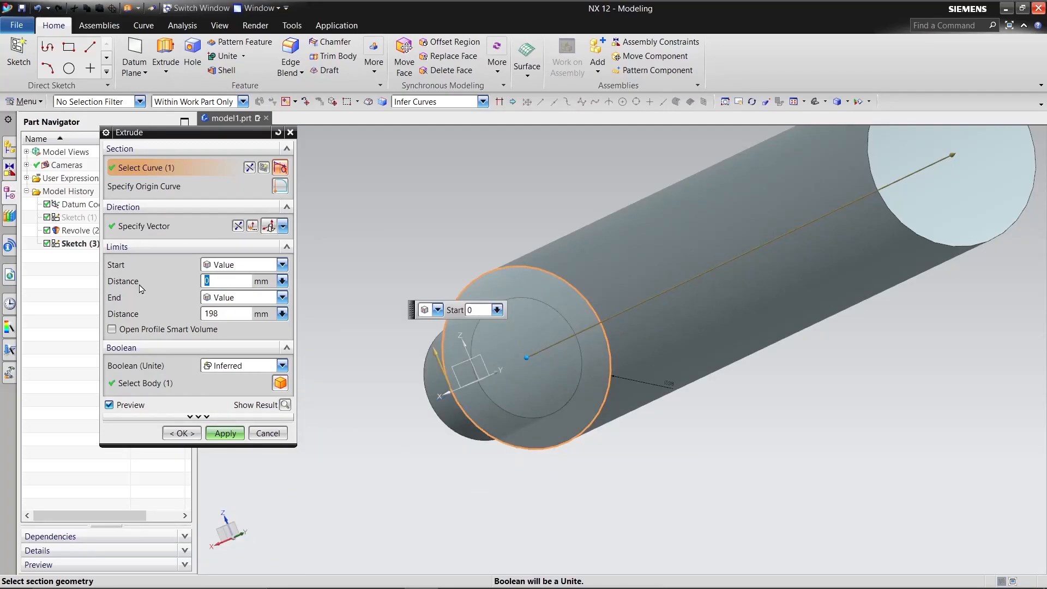
click(203, 312)
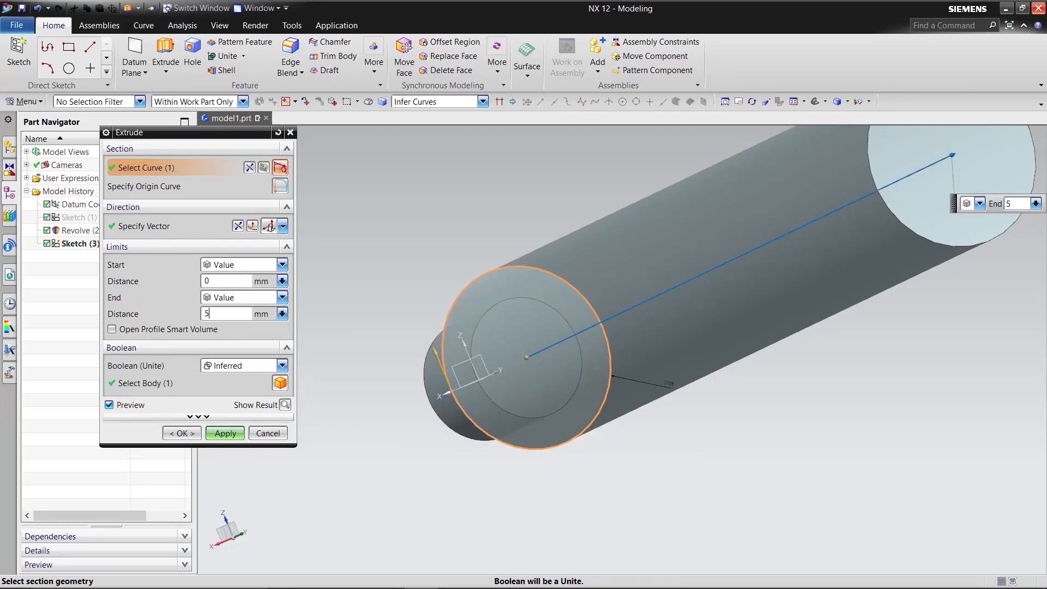
key(Escape)
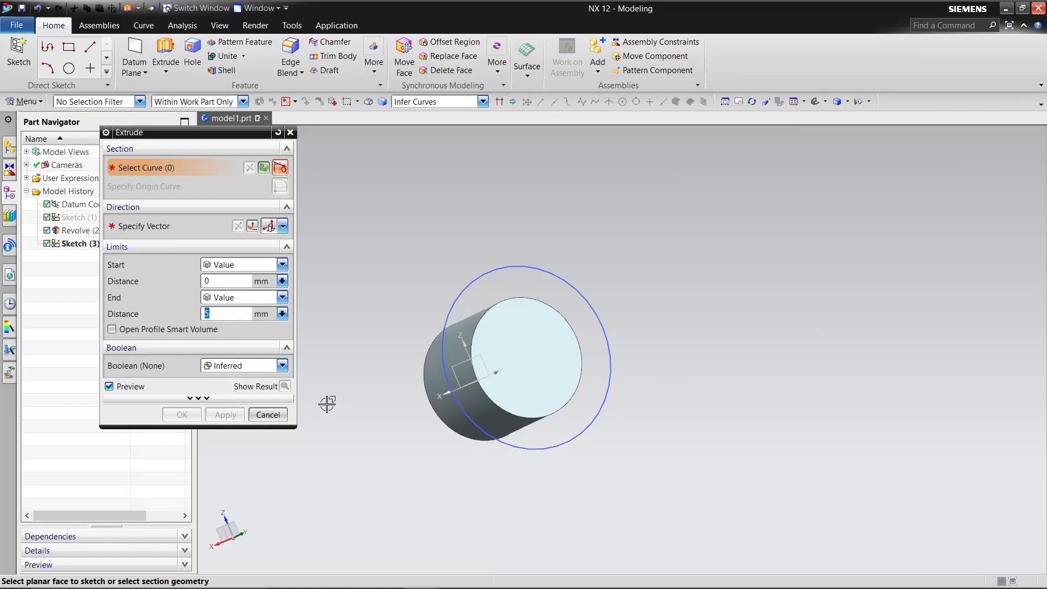
click(463, 284)
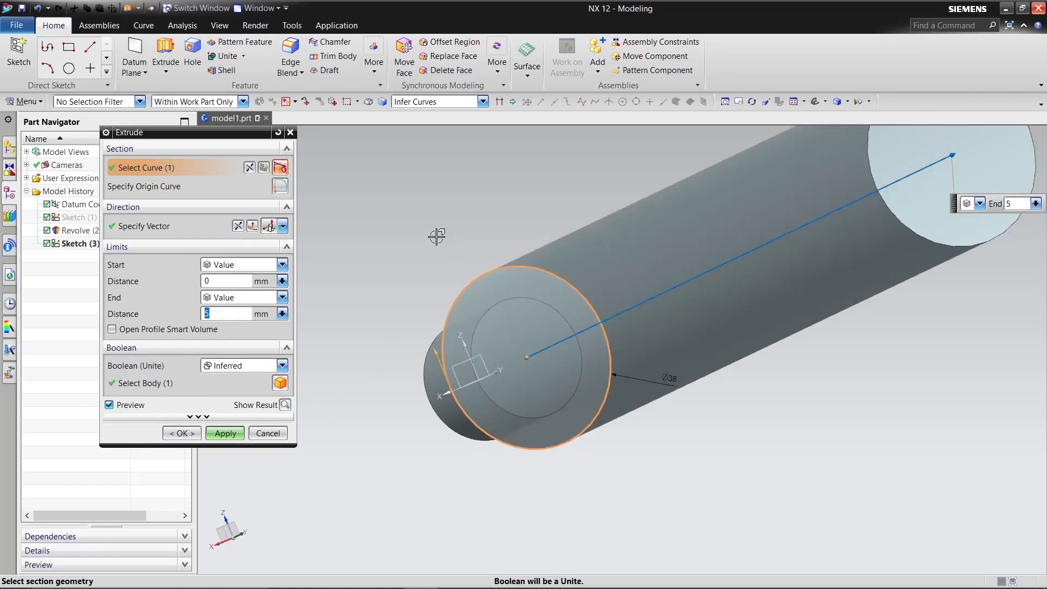
click(284, 405)
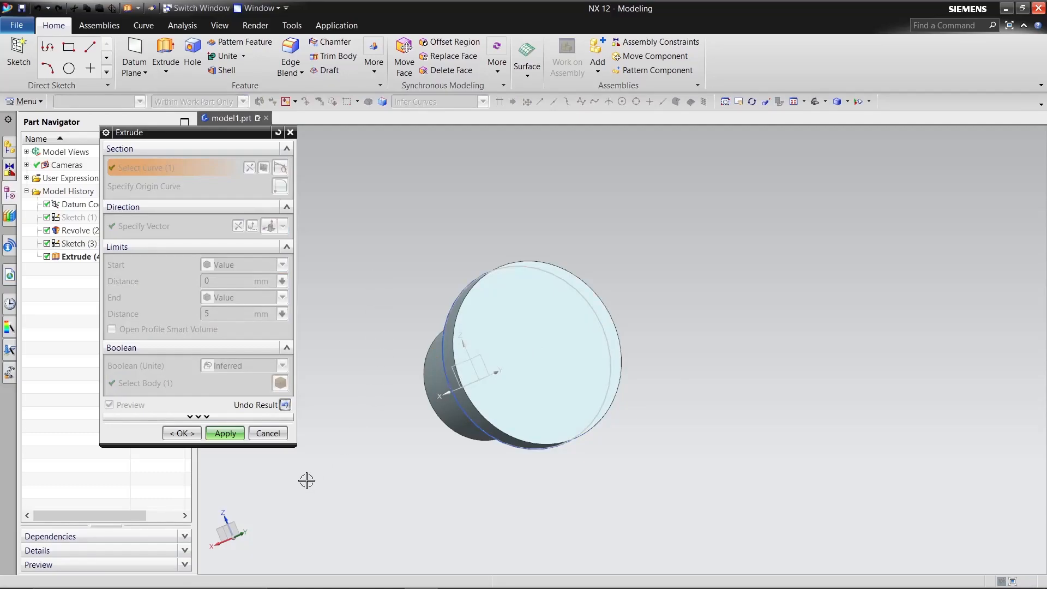
click(224, 433)
click(274, 439)
Hide the circle sketch used for the extruded flange.
middle_drag(346, 267, 408, 264)
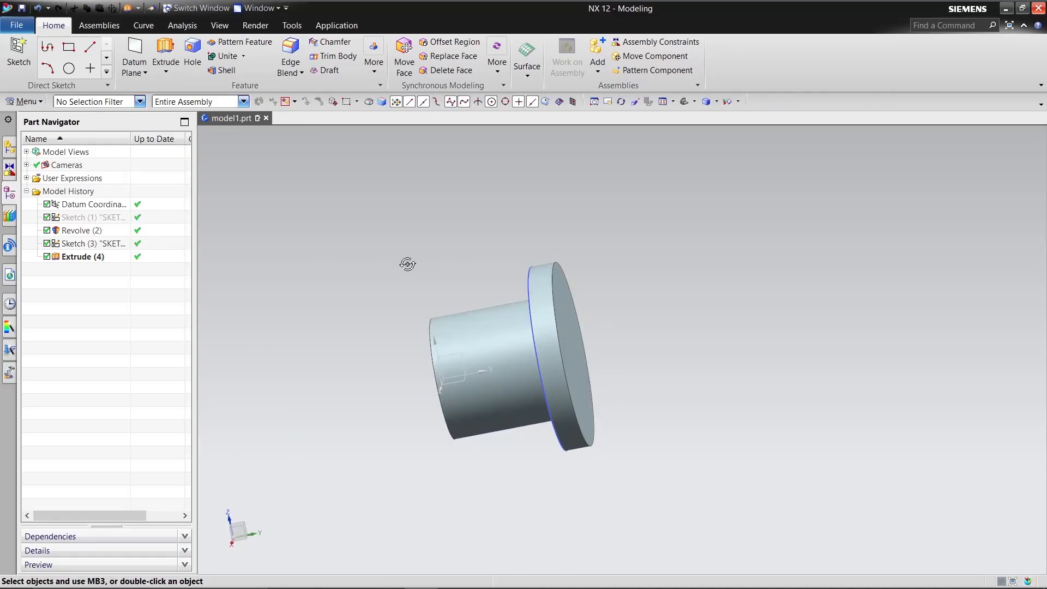
right_click(121, 247)
click(145, 243)
Sketch a circle on the flange's outer face, centred on the face and smaller than the flange.
middle_drag(271, 229, 288, 233)
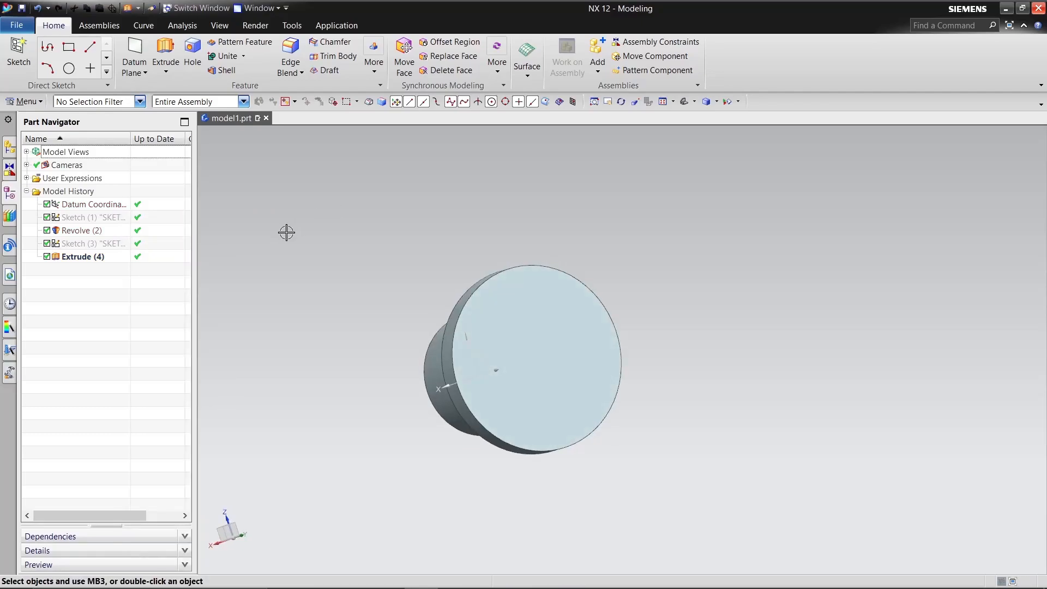
click(69, 69)
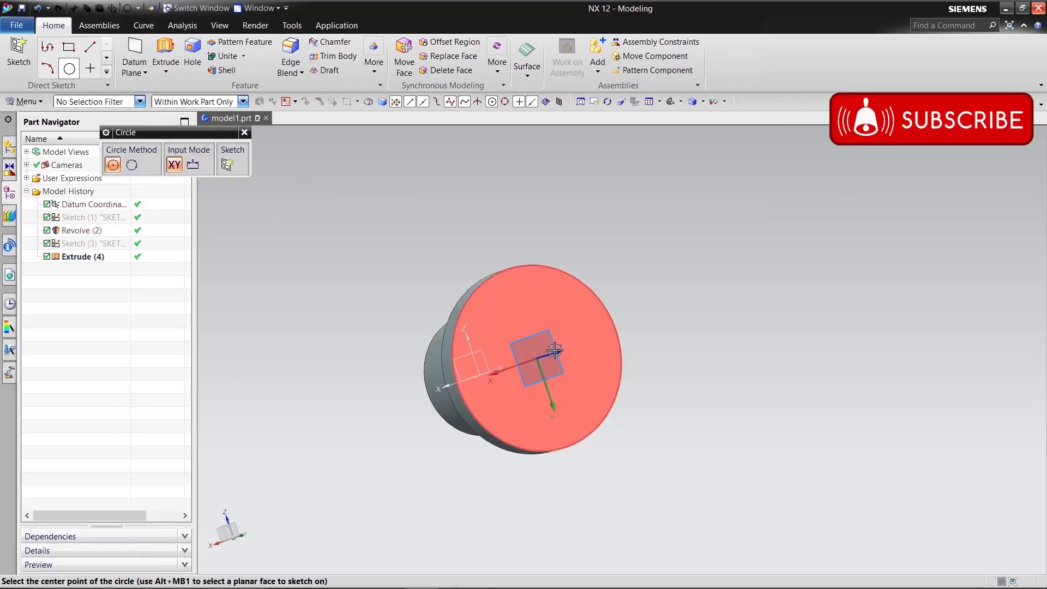
click(539, 357)
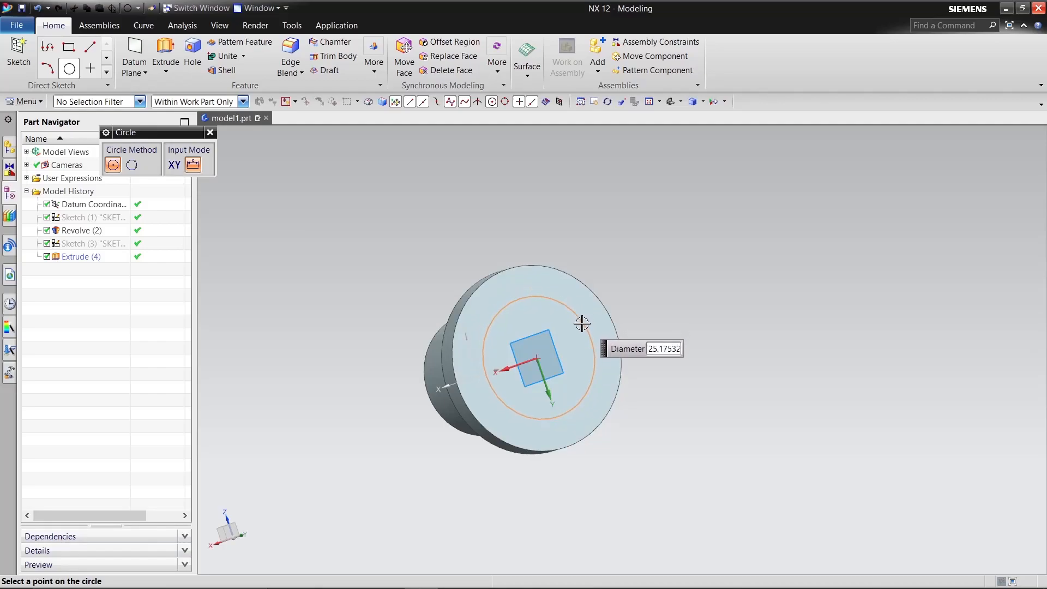
text(25)
key(Return)
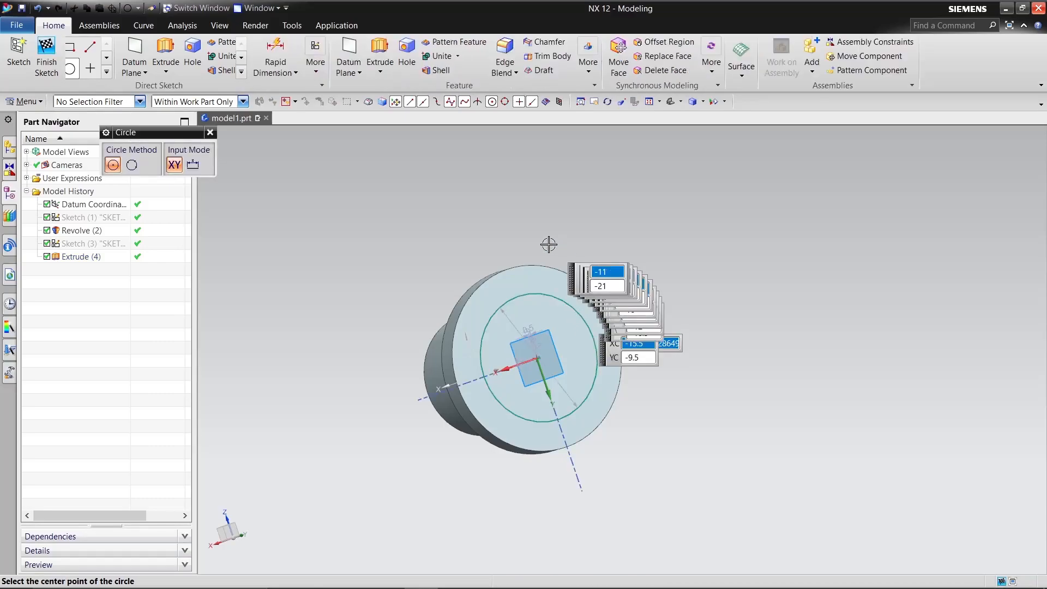
right_click(393, 214)
click(416, 240)
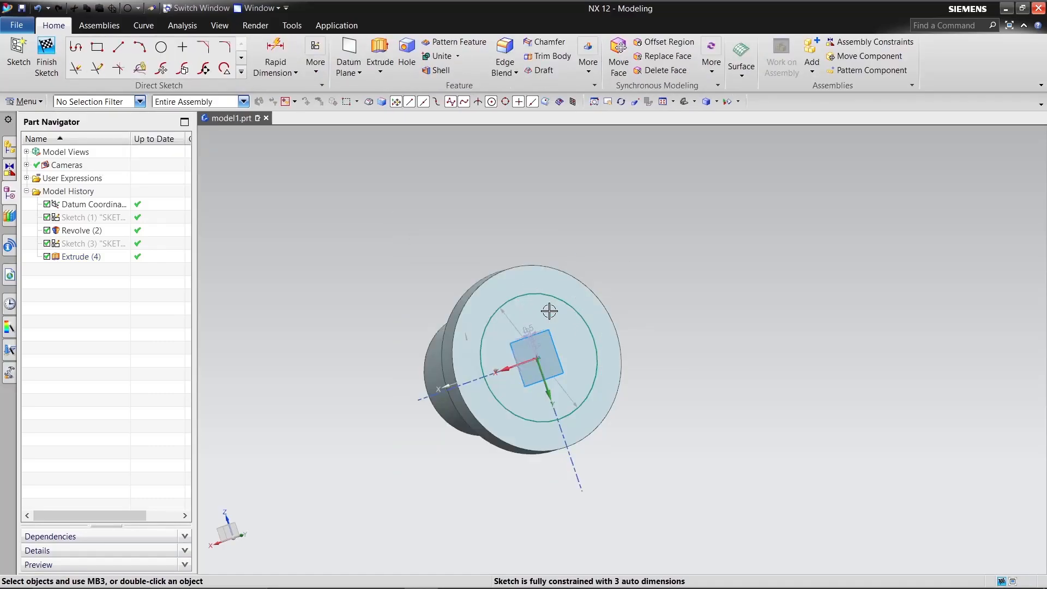
Dimension the diameter of the circle on the flange face as 30 mm and finish the sketch.
mouse_move(530, 329)
mouse_down()
mouse_move(557, 287)
mouse_move(603, 273)
mouse_move(636, 243)
mouse_move(627, 226)
mouse_up()
double_click(626, 228)
text(30)
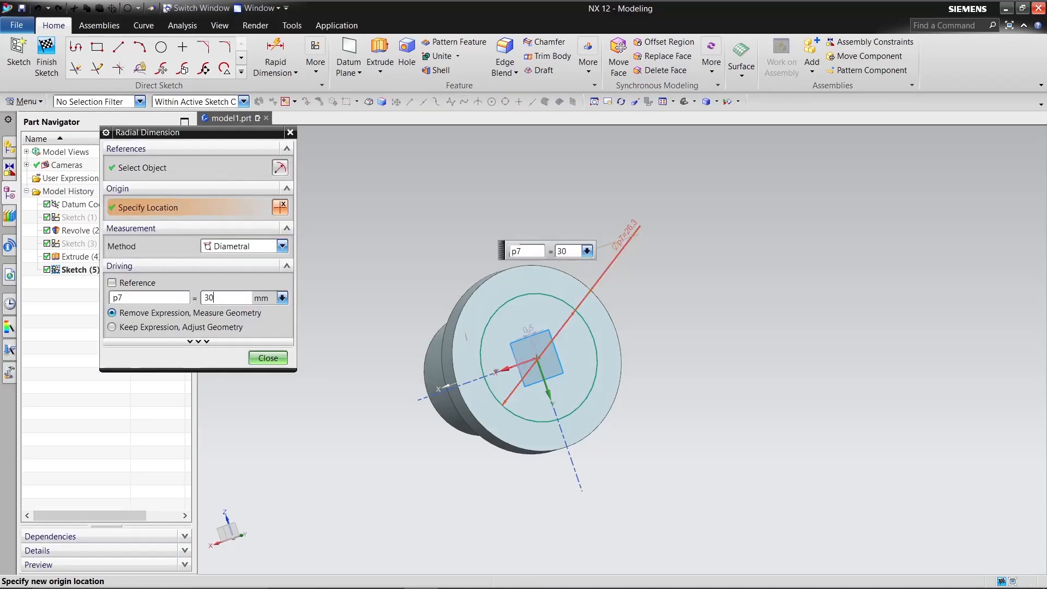
key(Return)
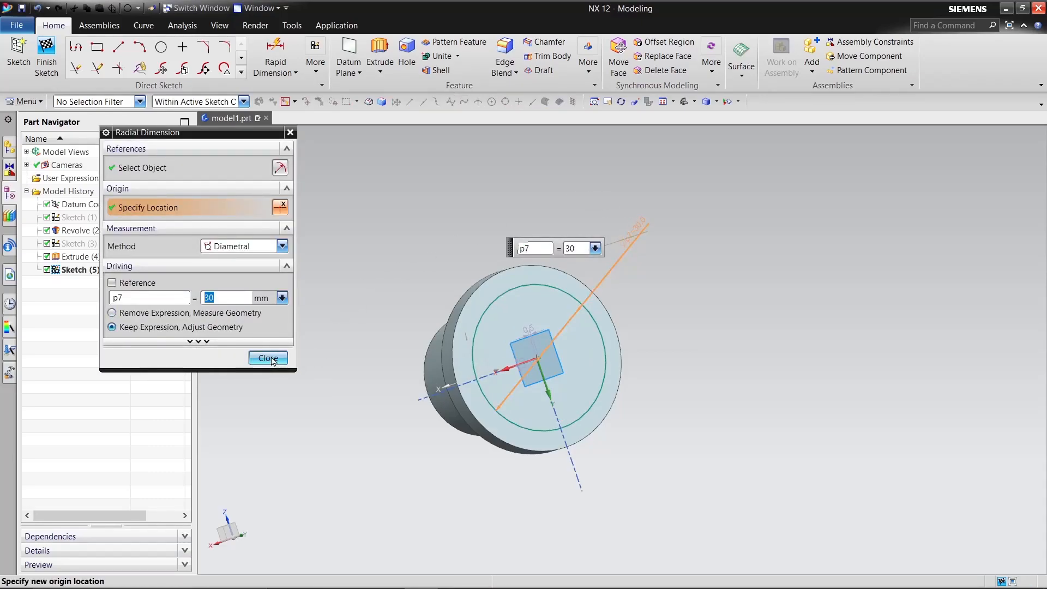
click(268, 358)
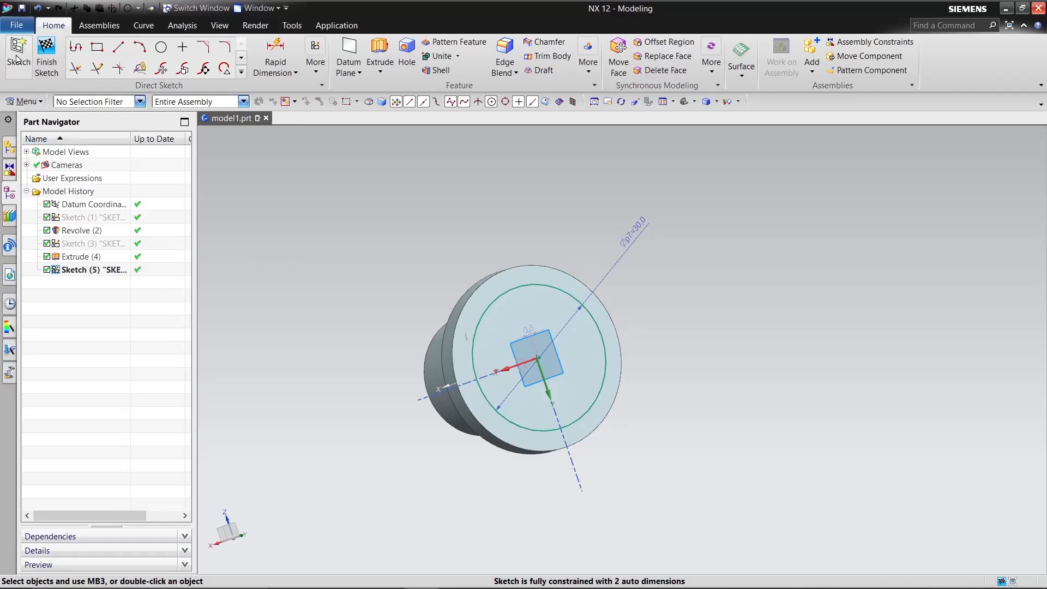
click(46, 59)
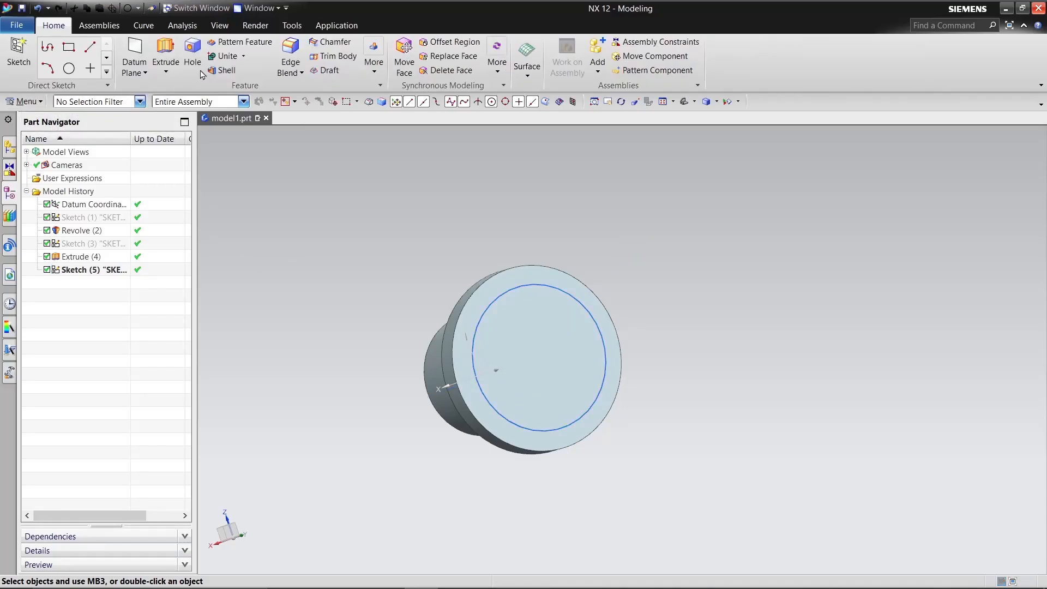
Extrude the 30 mm circle from 0 to 27 mm outward from the flange, united with the body, and hide its sketch.
click(173, 69)
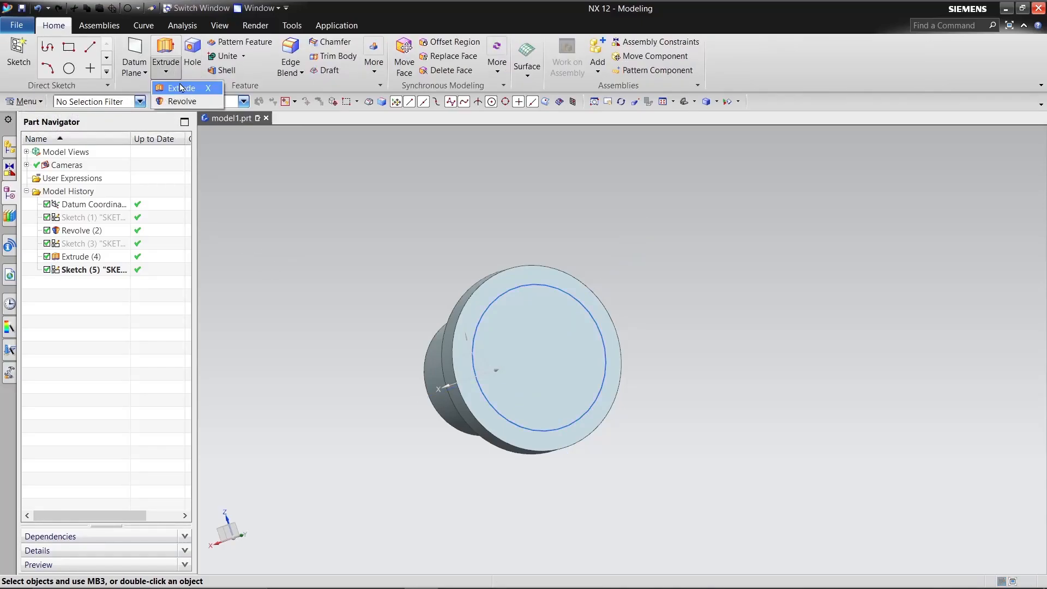
click(546, 287)
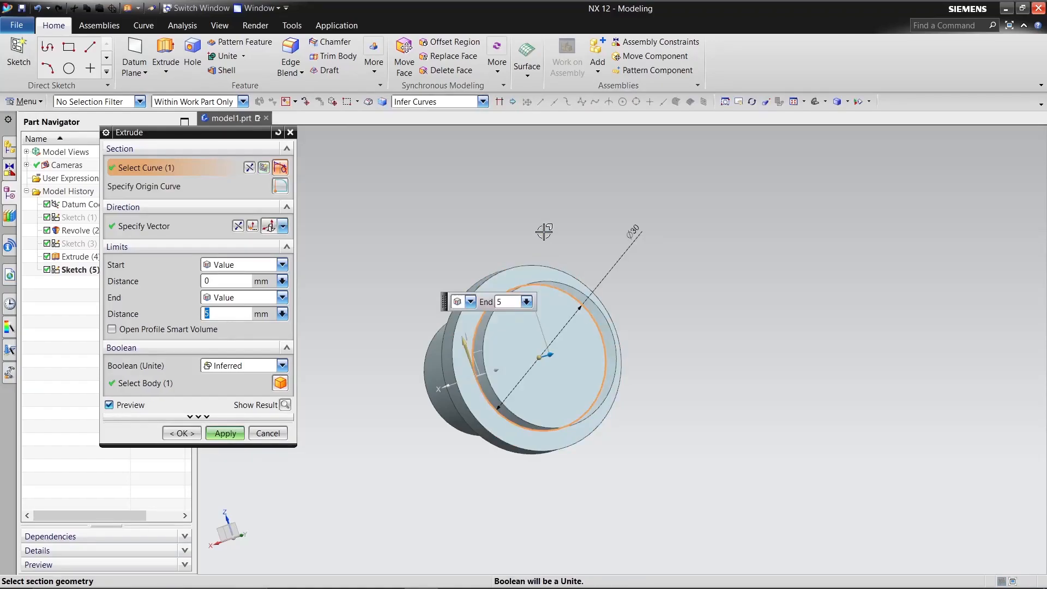
middle_drag(457, 226, 404, 306)
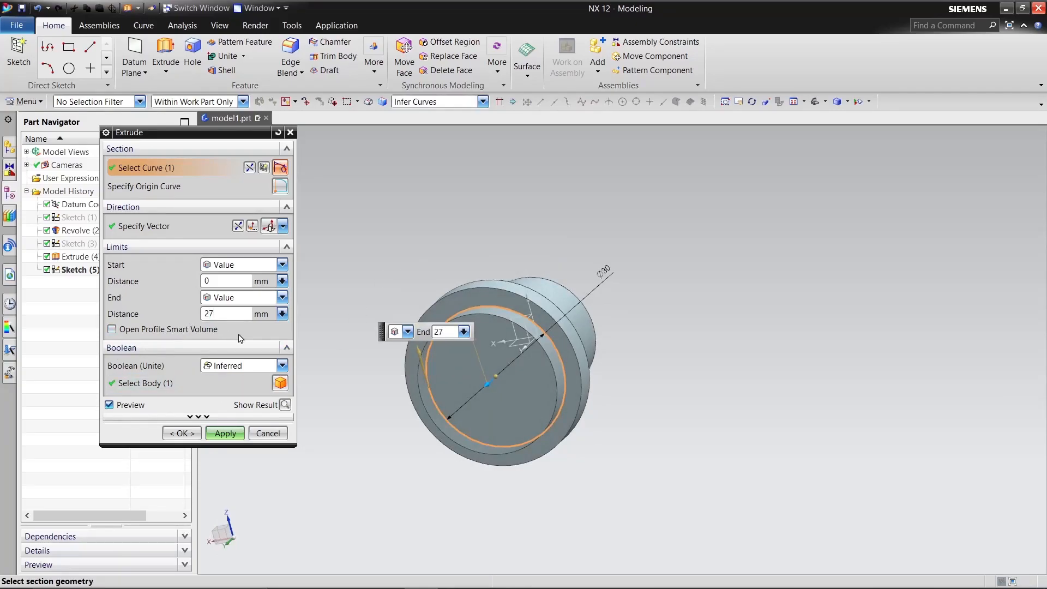
click(284, 405)
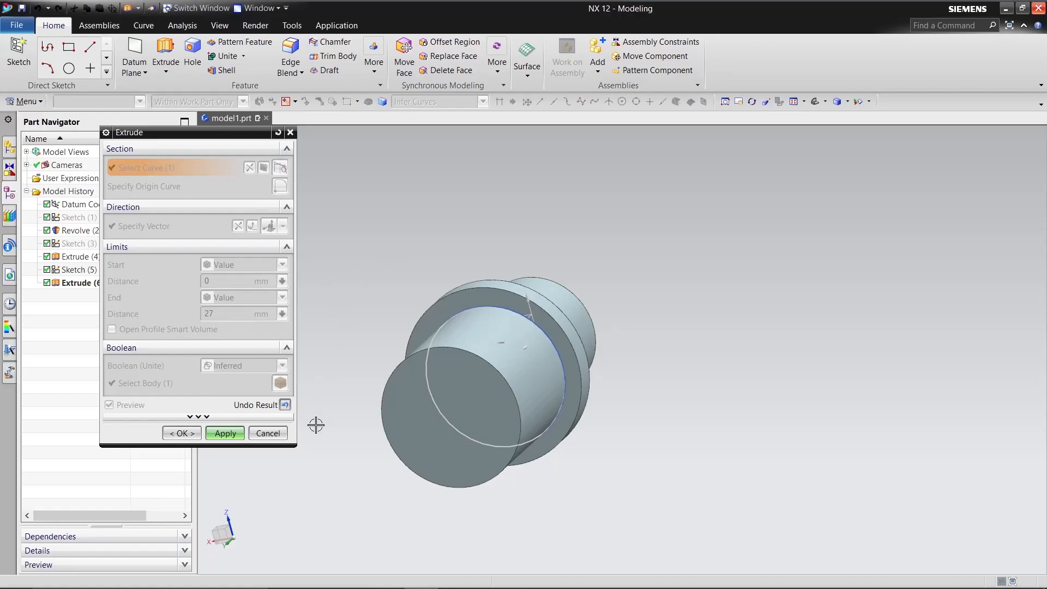
click(227, 433)
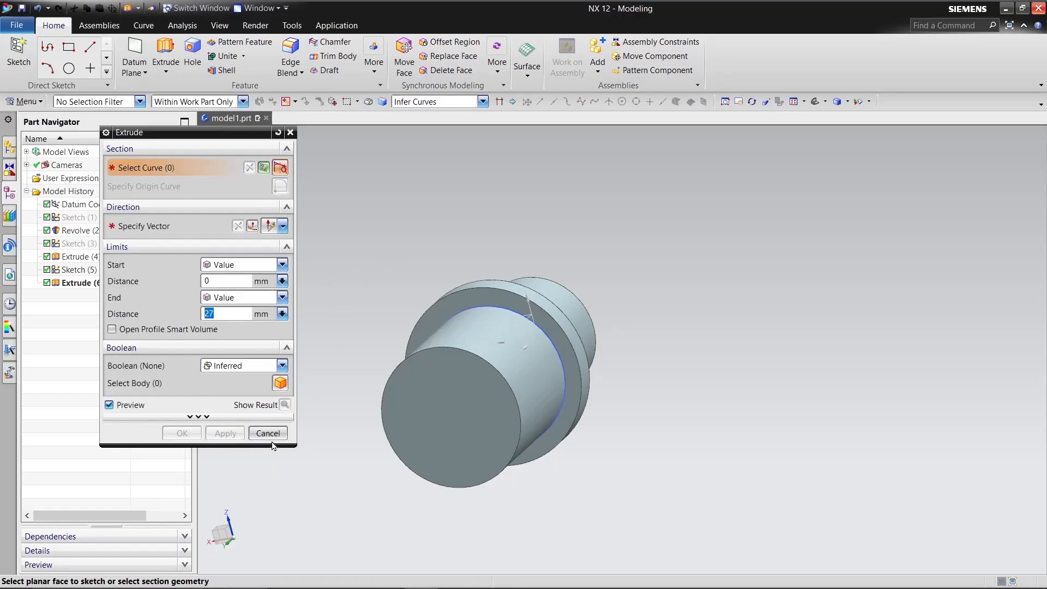
click(269, 432)
right_click(91, 271)
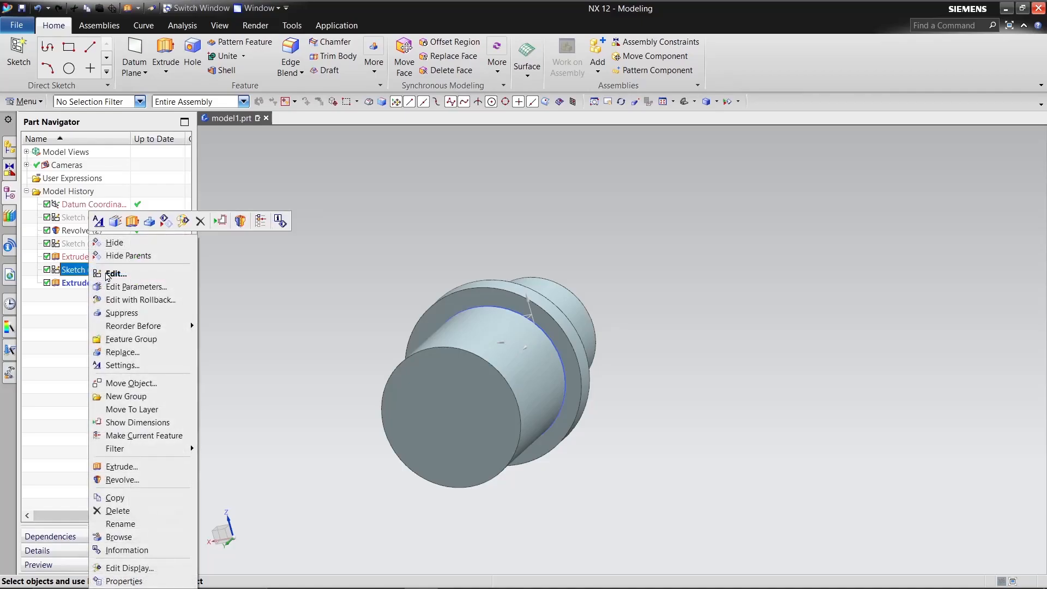
click(111, 243)
Sketch a circle about 54 mm in diameter on the end face of the 27 mm long cylinder, centred on that face.
scroll(440, 167, up, 1)
middle_drag(440, 167, 540, 182)
scroll(588, 286, down, 2)
middle_drag(675, 328, 615, 264)
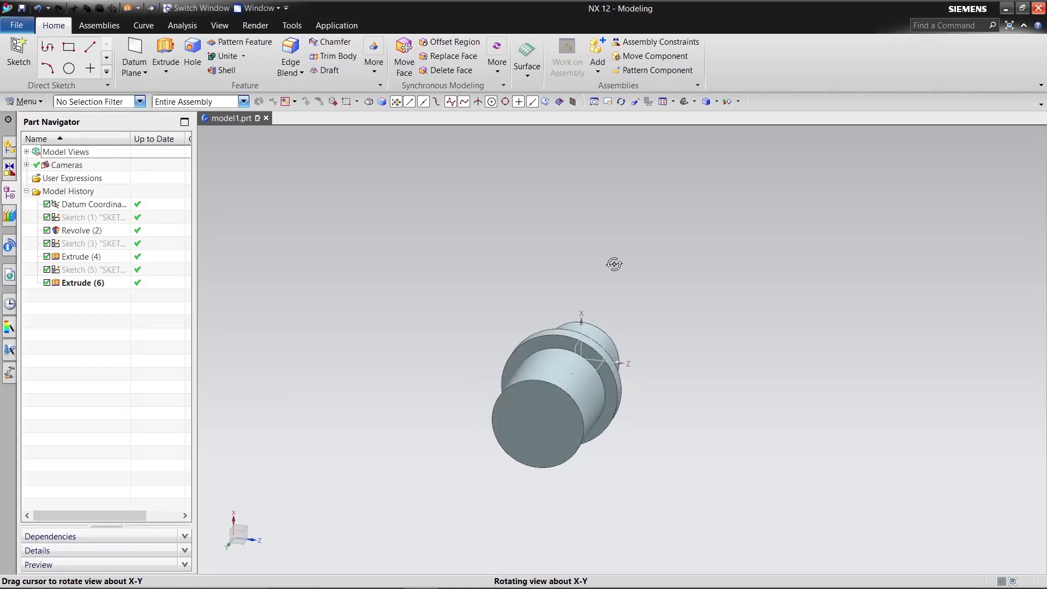
click(69, 68)
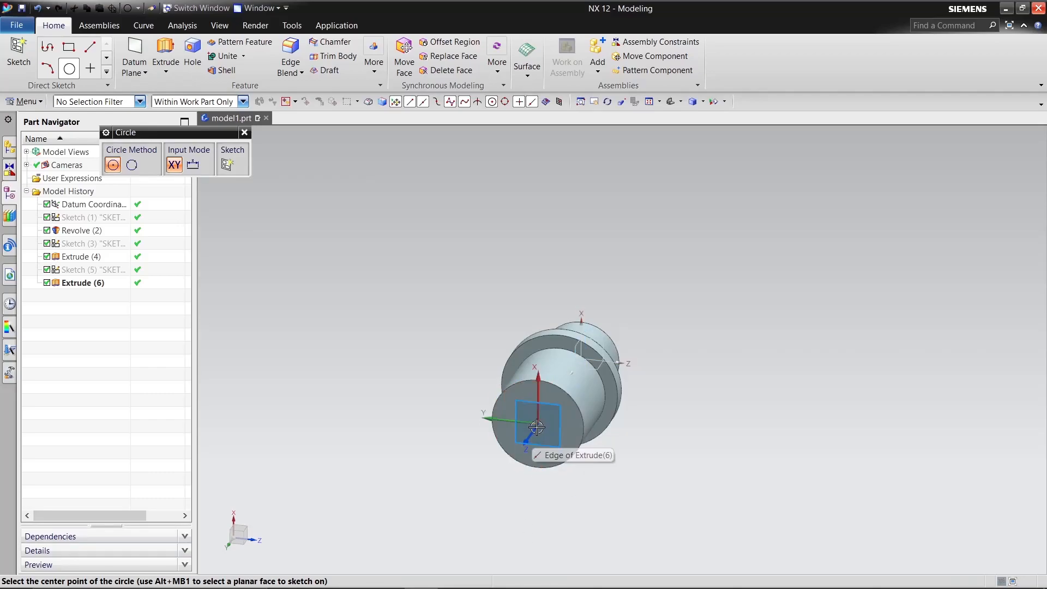
click(538, 431)
click(536, 345)
right_click(366, 301)
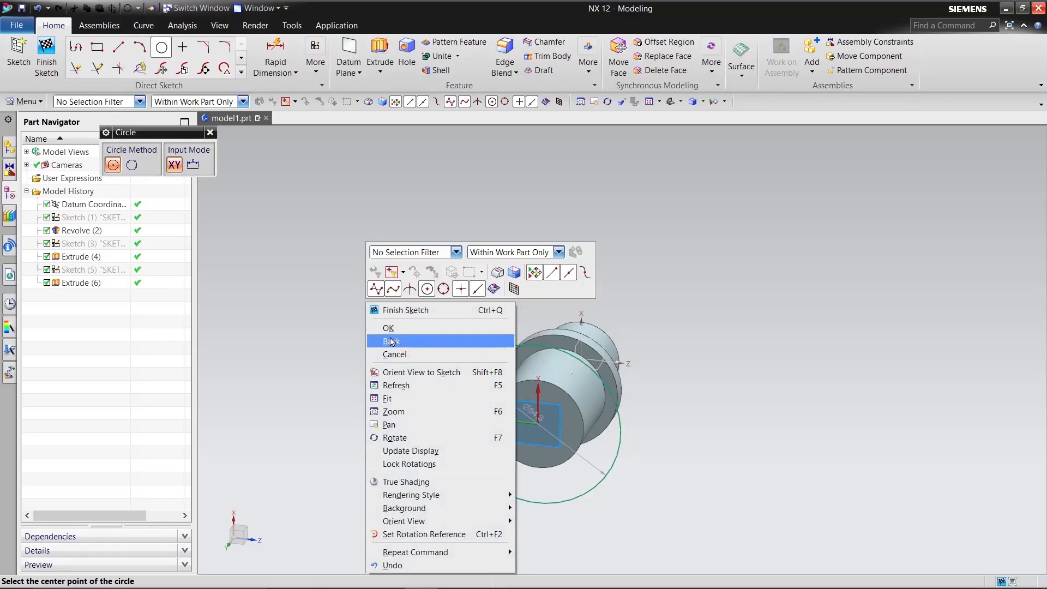
click(393, 327)
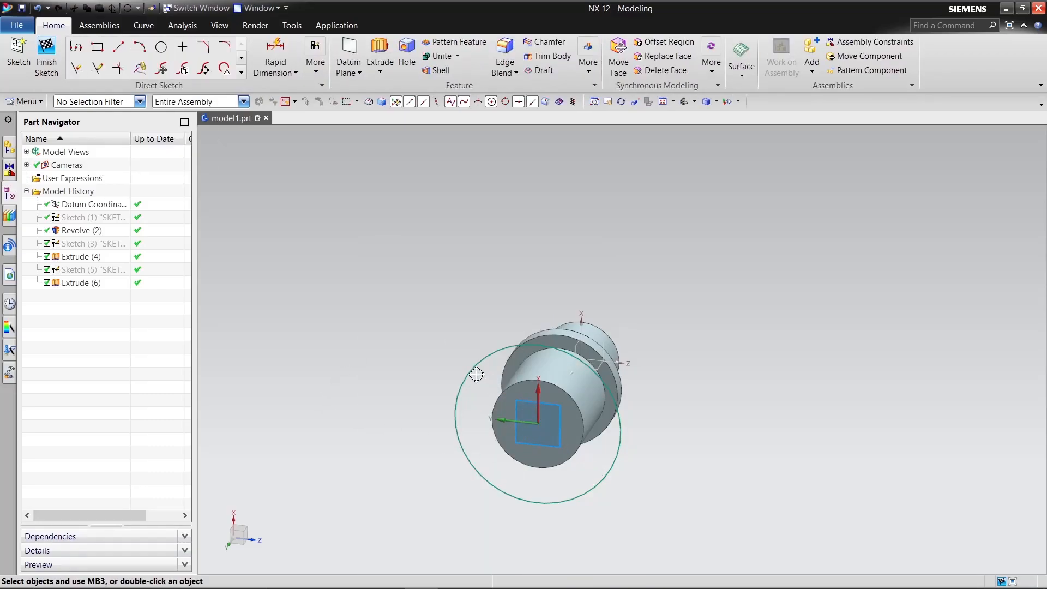
Set the diameter of the circle around the cylinder's end face to 48 mm and finish the sketch.
double_click(398, 326)
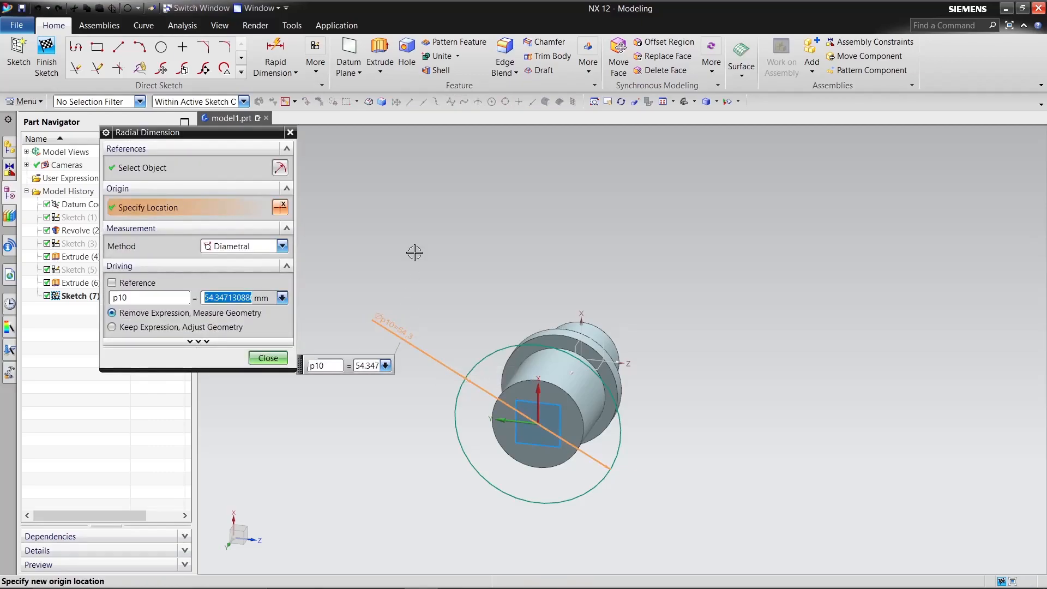
text(48)
key(Return)
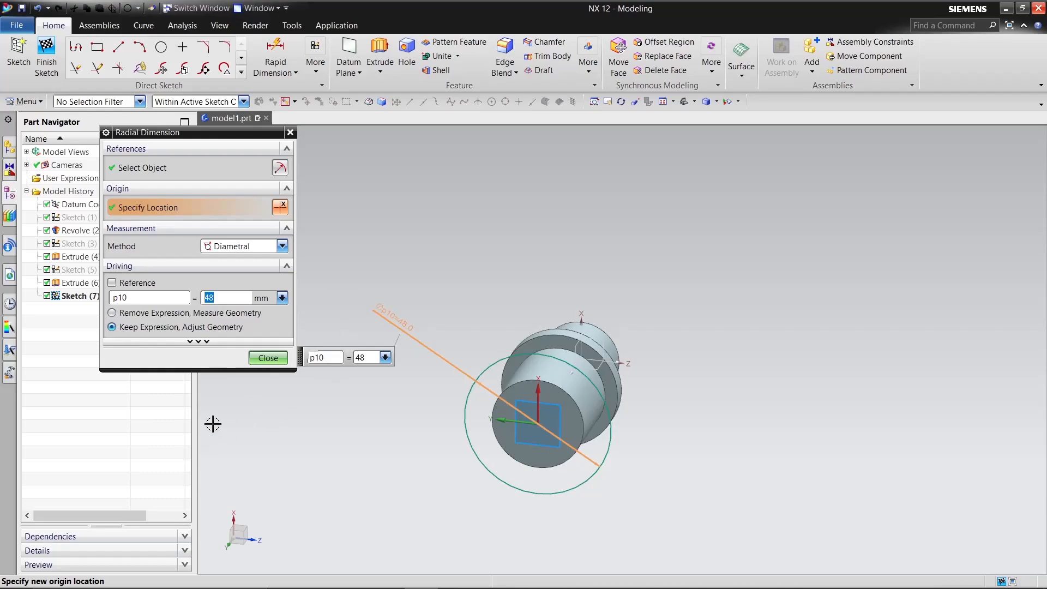
click(269, 358)
click(47, 61)
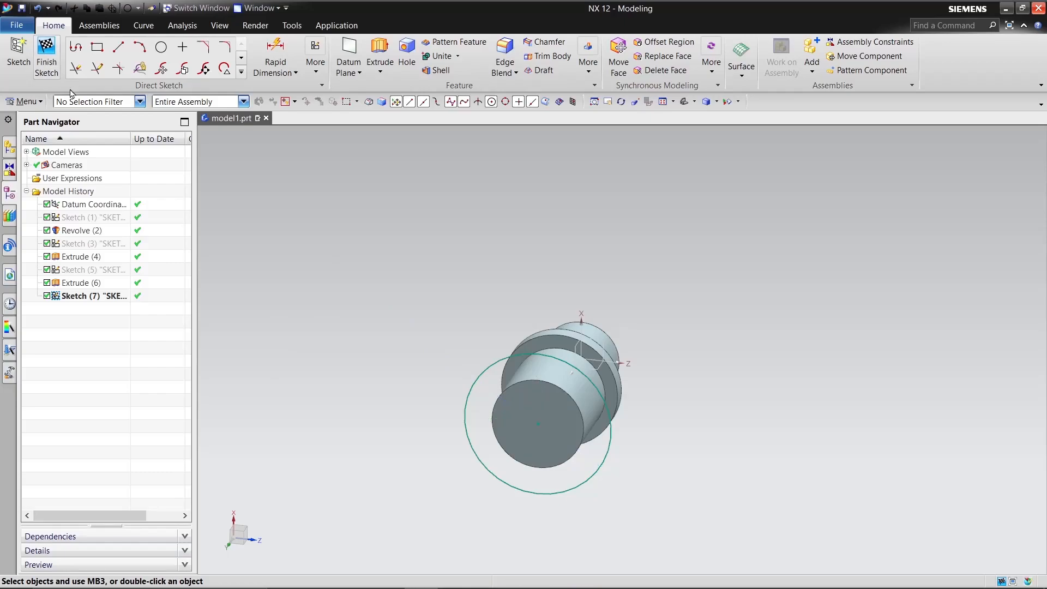
Extrude the 48 mm circle from 0 to 85 mm away from the flange, united with the body.
middle_drag(416, 217, 346, 258)
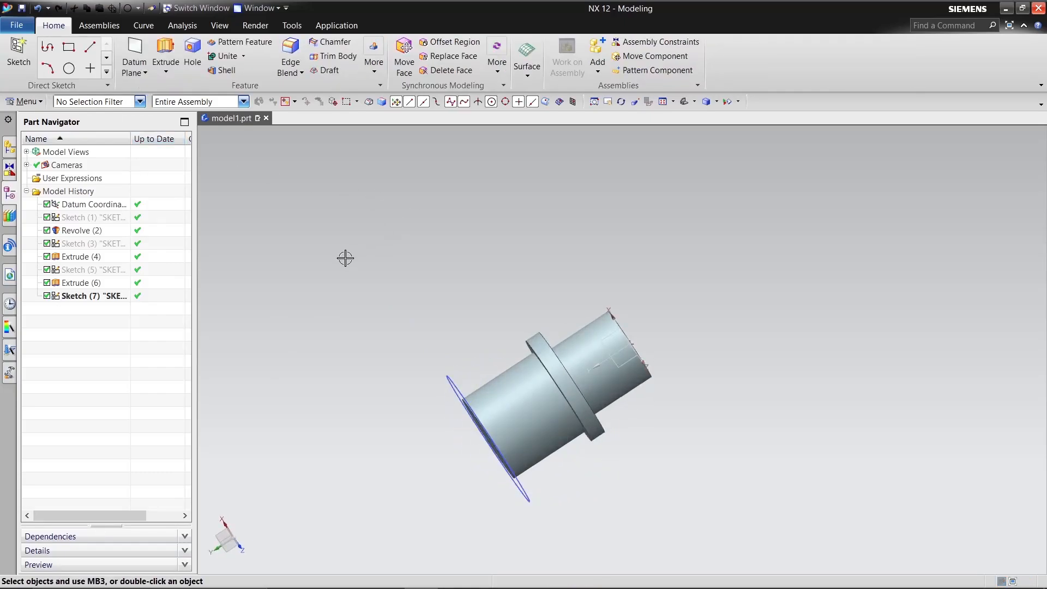
scroll(345, 258, up, 2)
scroll(379, 287, down, 4)
middle_drag(396, 305, 264, 184)
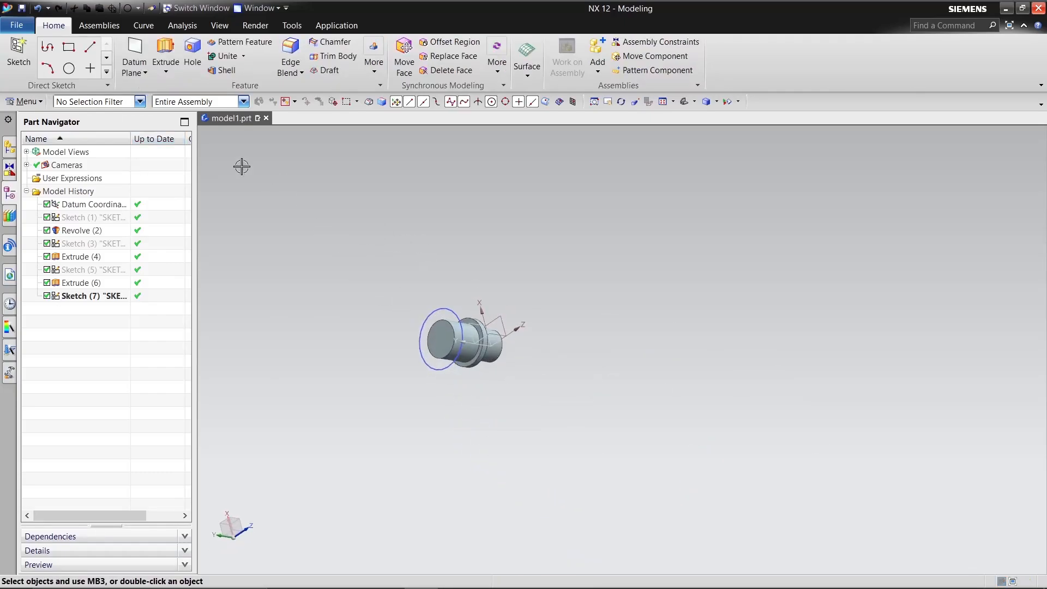
click(174, 57)
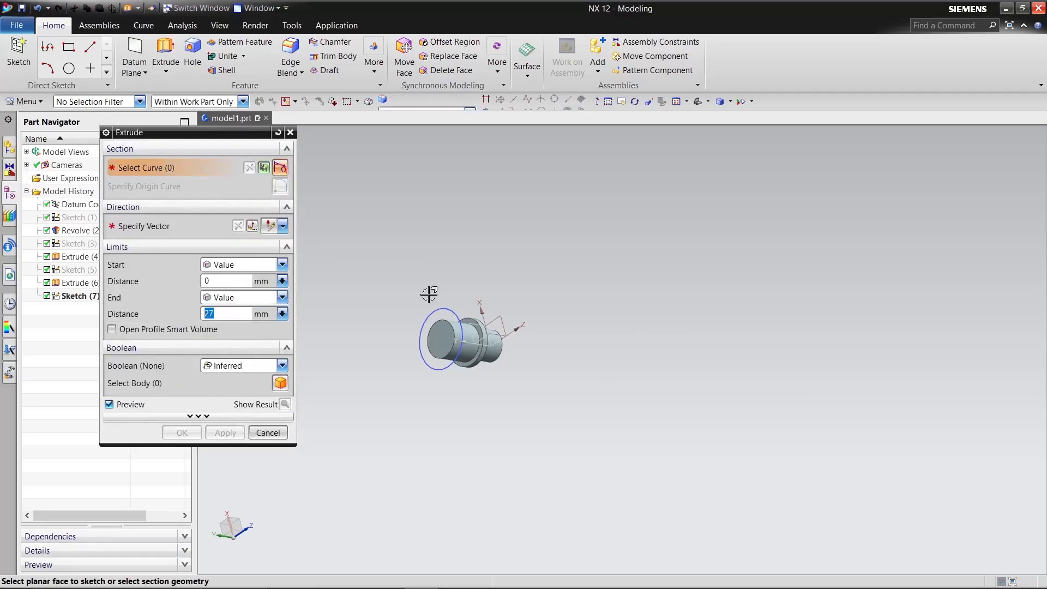
click(441, 310)
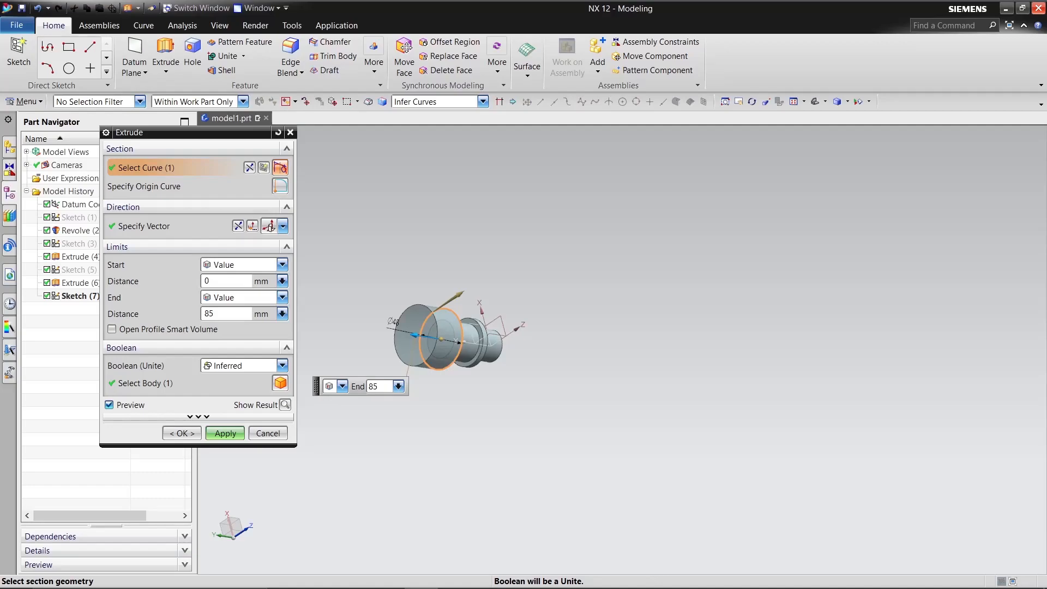
click(285, 405)
middle_drag(414, 407, 556, 440)
click(240, 435)
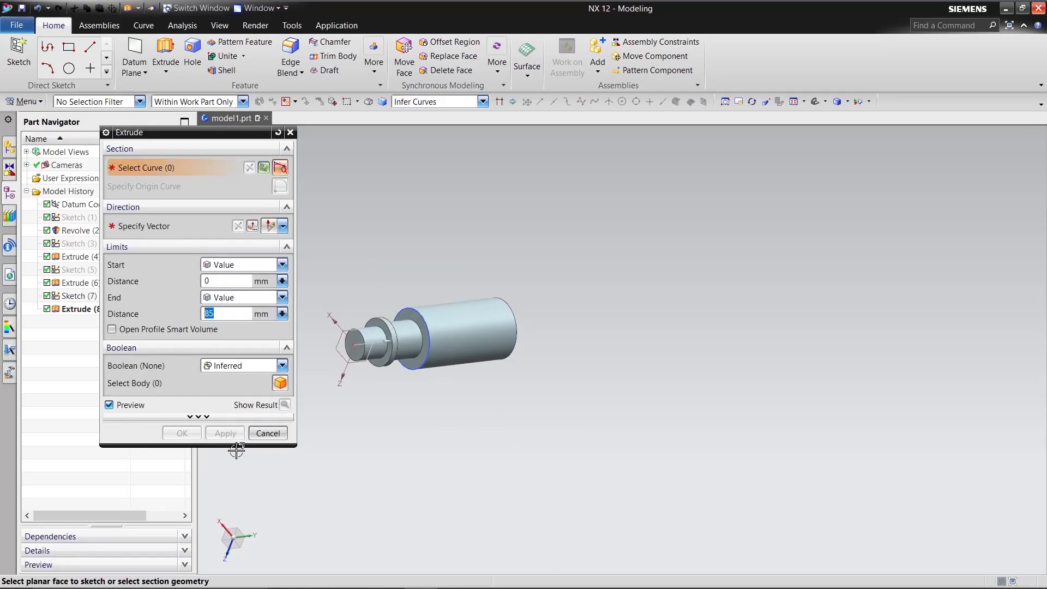
click(260, 435)
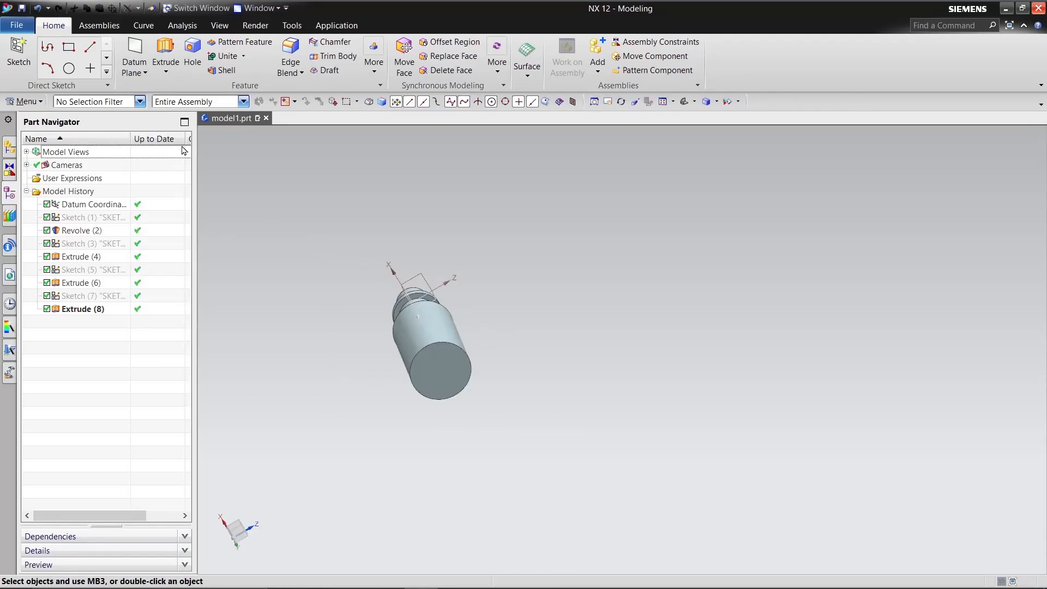
Start a sketch on the 48 mm cylinder's free end face and draw a centred circle about 60 mm in diameter.
click(16, 49)
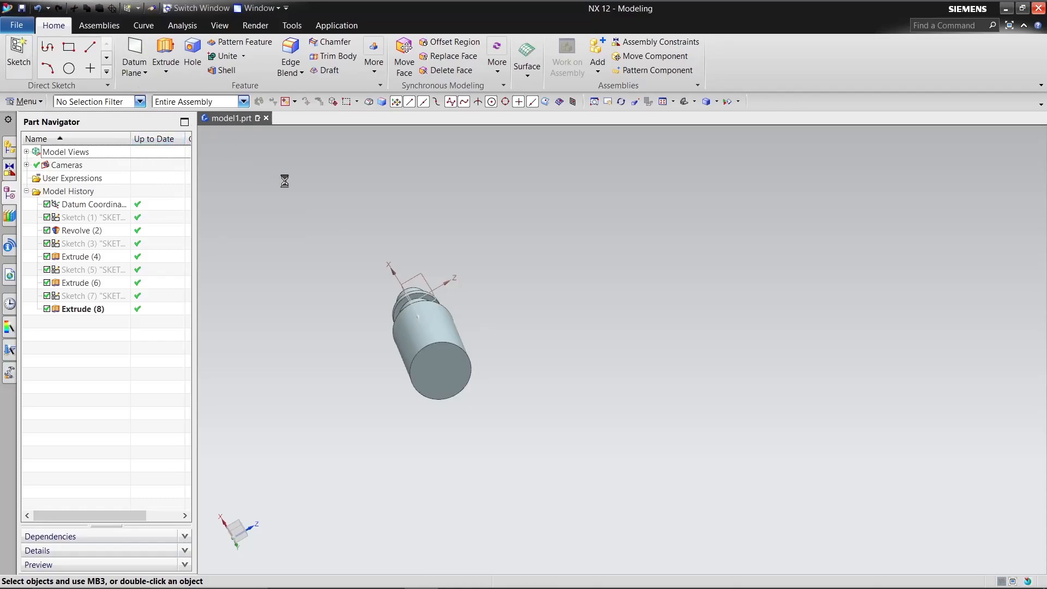
click(445, 363)
click(224, 279)
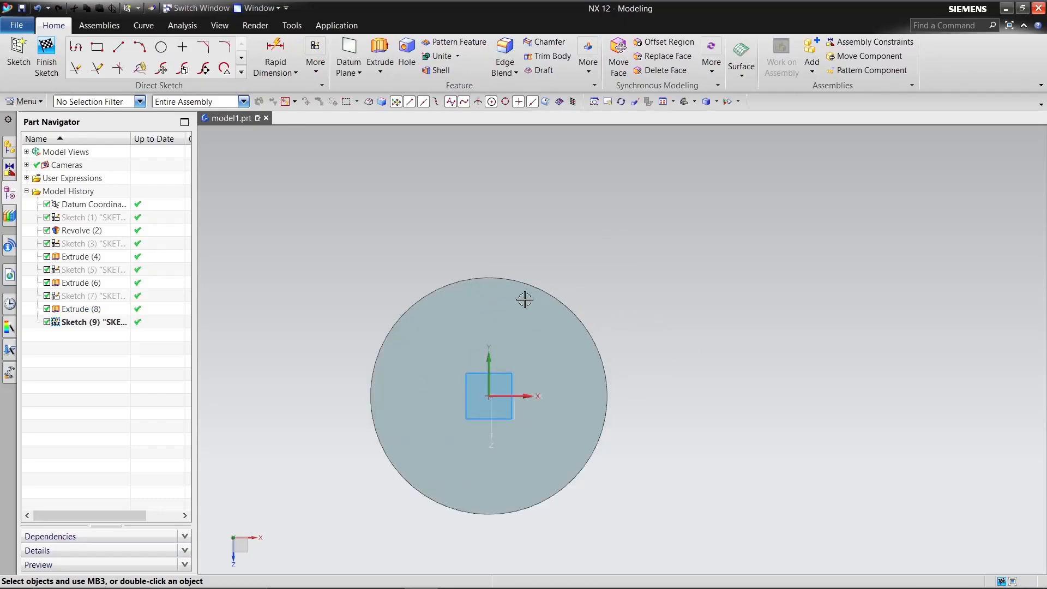
click(161, 48)
click(488, 396)
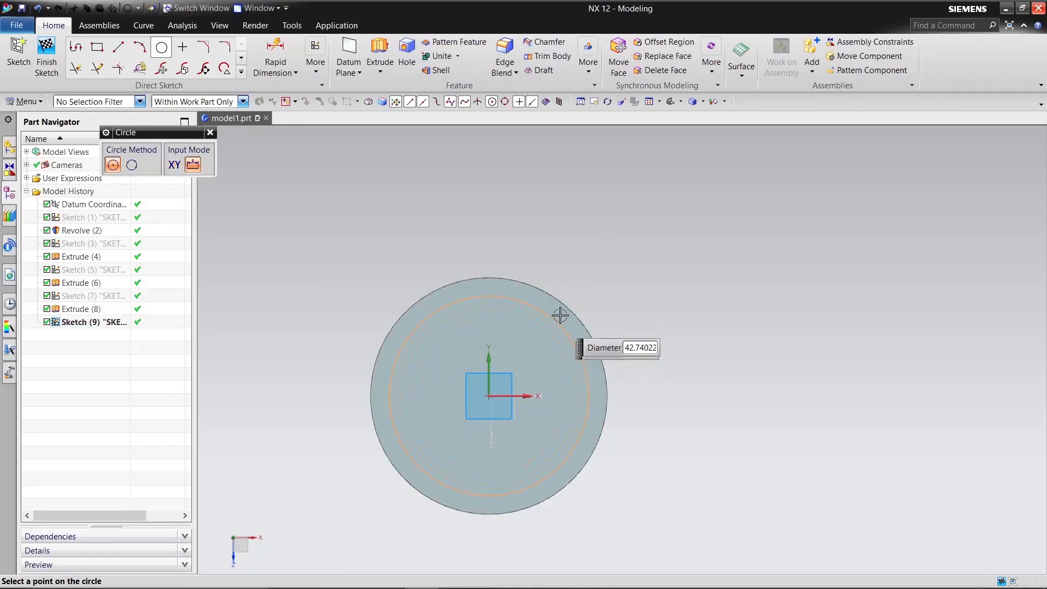
click(547, 260)
right_click(490, 159)
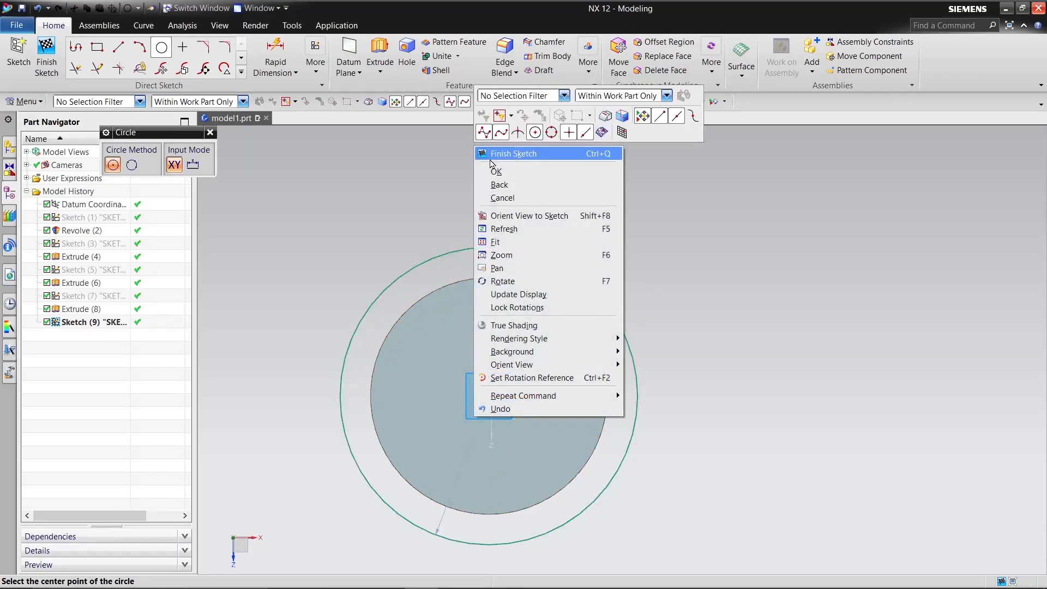
click(495, 171)
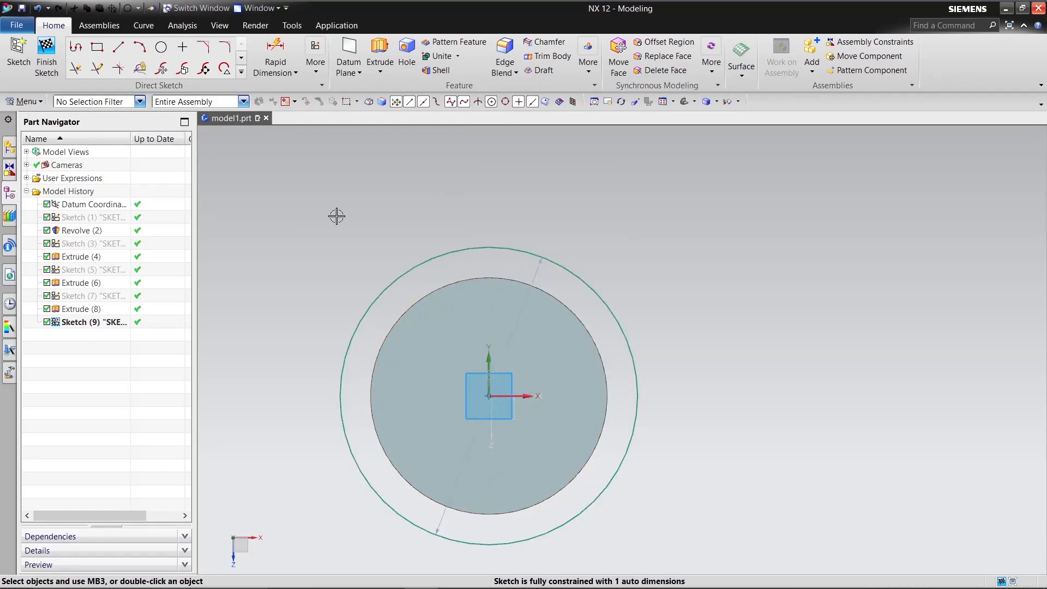
Set the diameter of the circle on the 48 mm cylinder's end face to 30 mm and finish the sketch.
click(536, 274)
drag(313, 242, 302, 232)
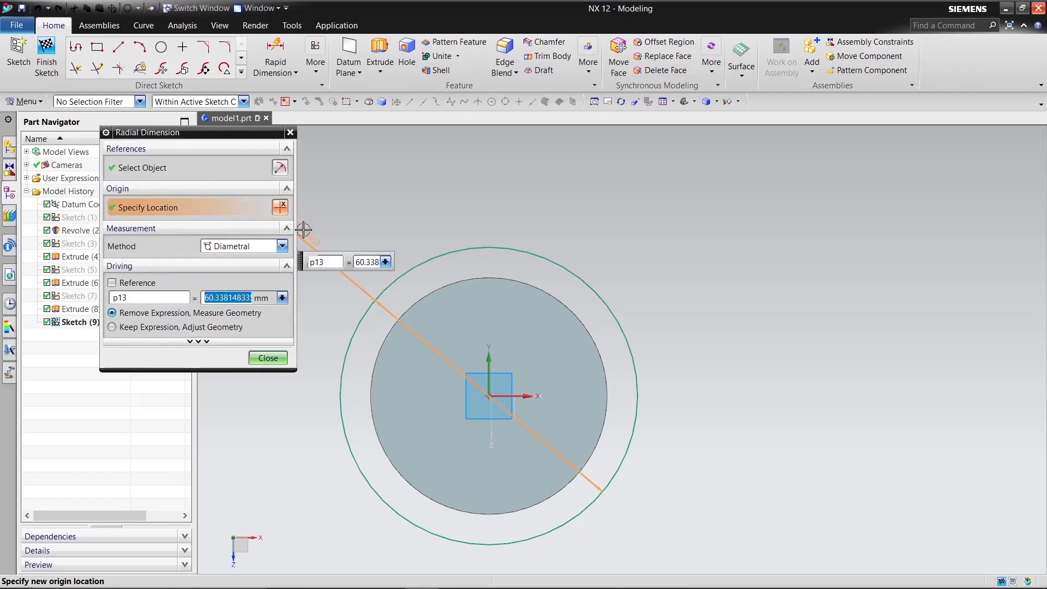
text(30)
key(Return)
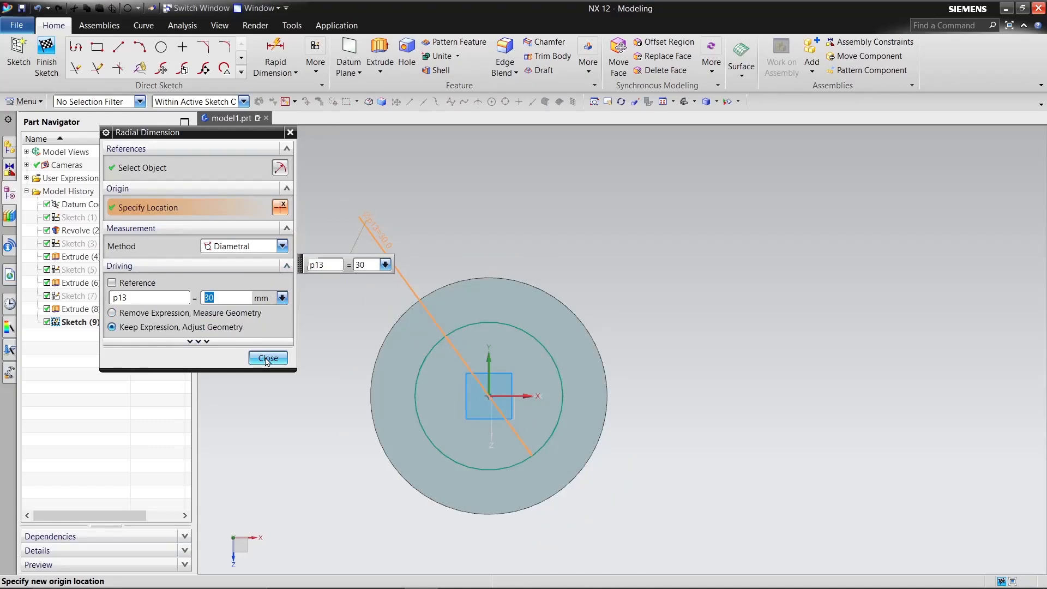
click(47, 68)
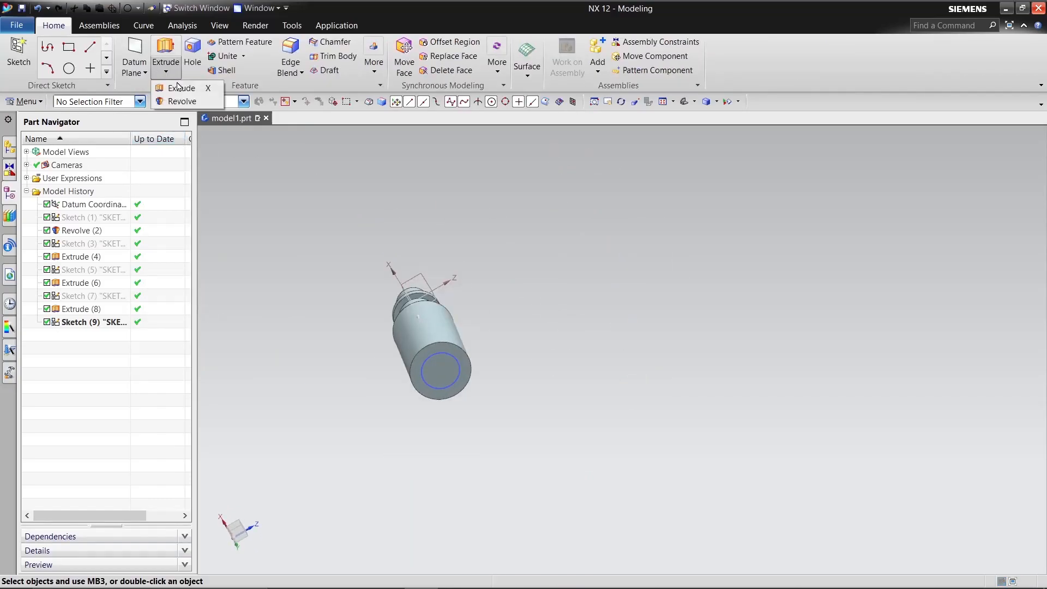
Extrude the 30 mm circle from 0 to 40 mm outward from the 48 mm cylinder's end face, united with the body.
click(165, 54)
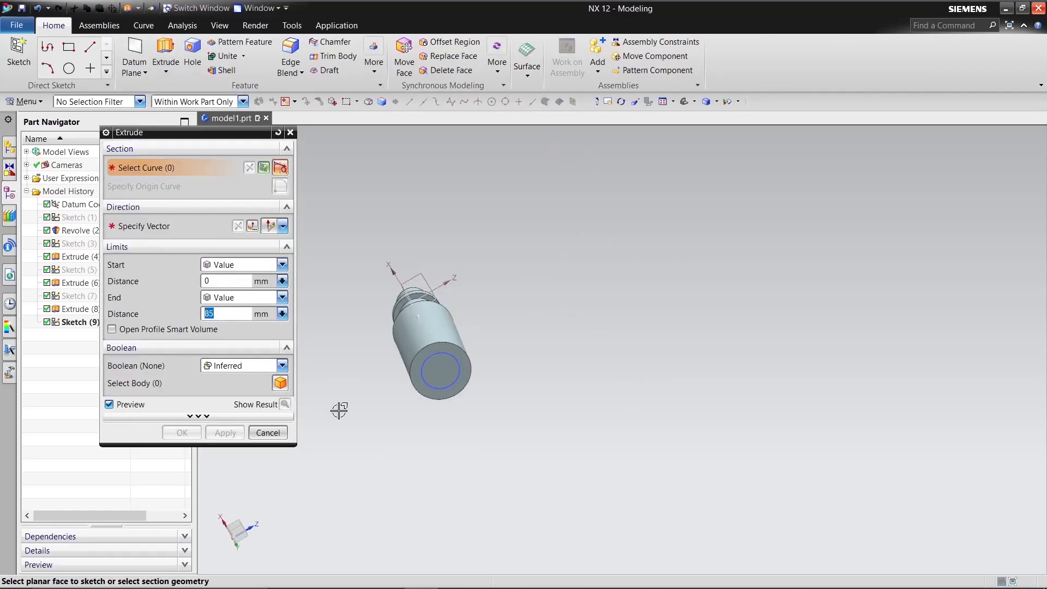
click(431, 386)
text(40)
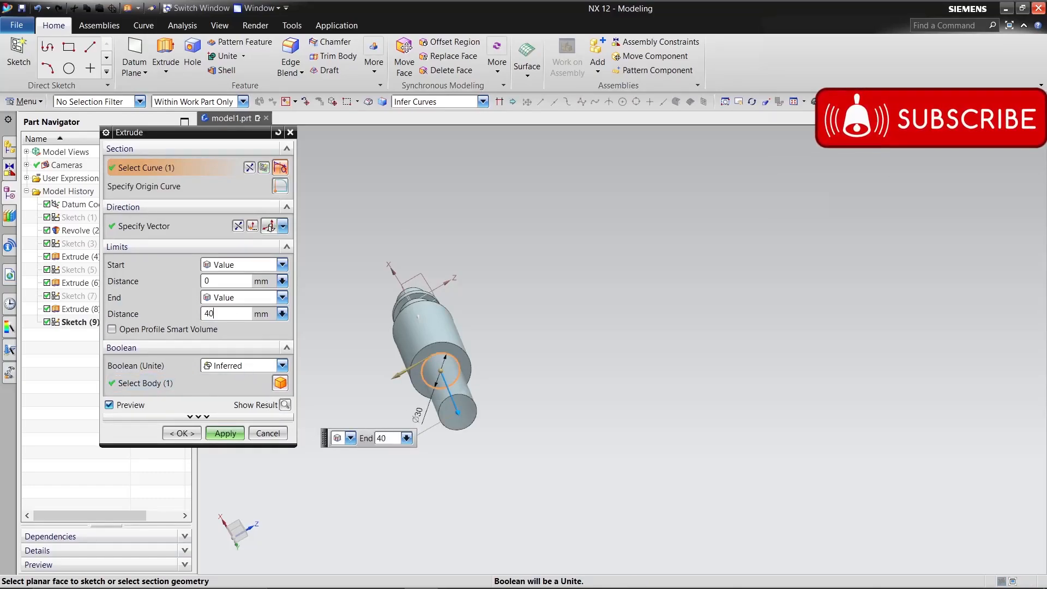
click(284, 404)
click(226, 434)
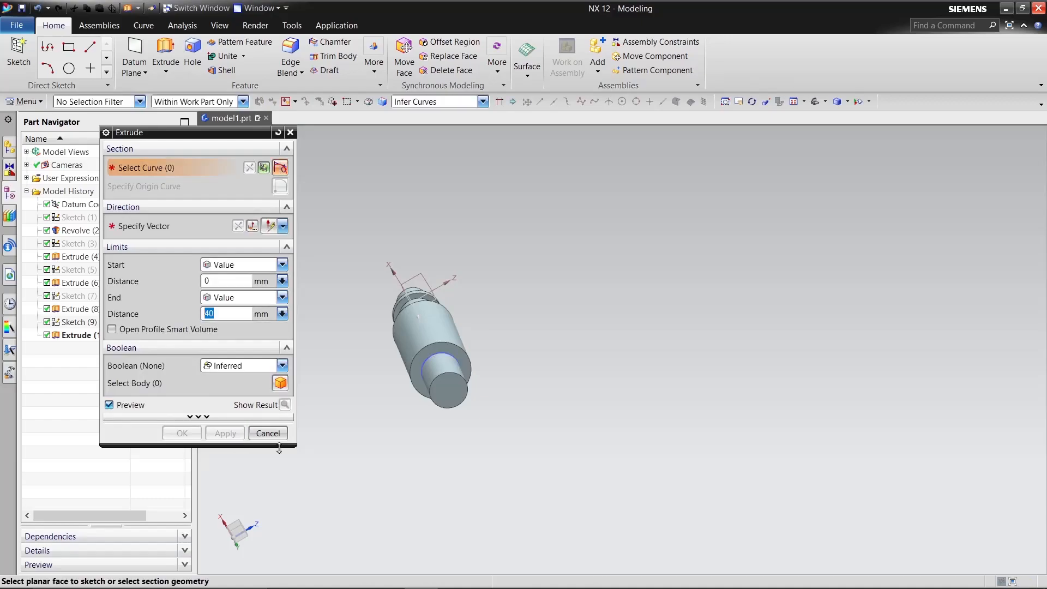
click(268, 433)
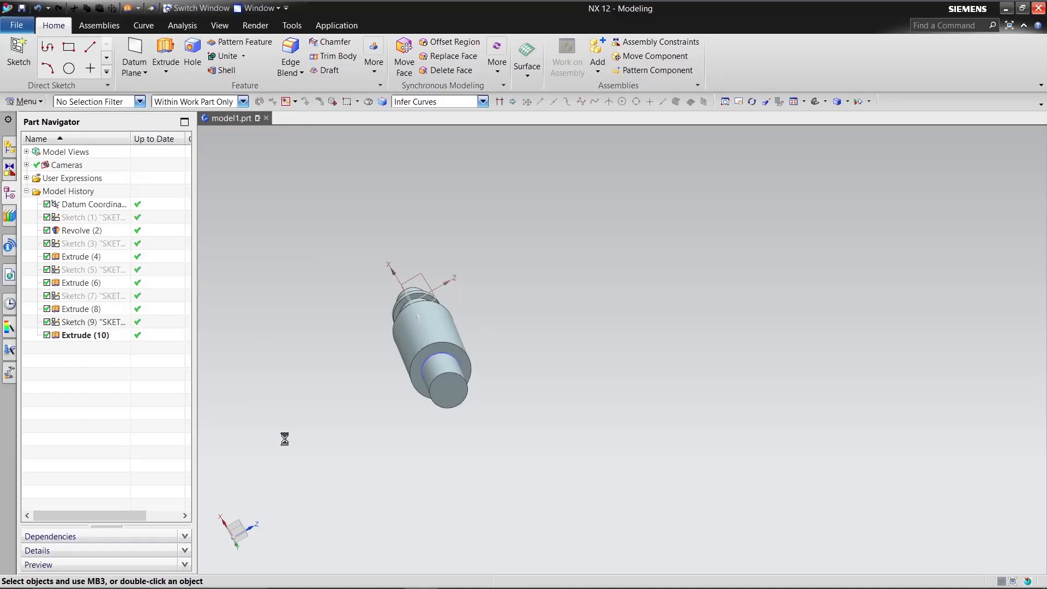
Hide the sketch of the last 30 mm circle and set the end distance of its extrusion to 35 mm.
right_click(111, 322)
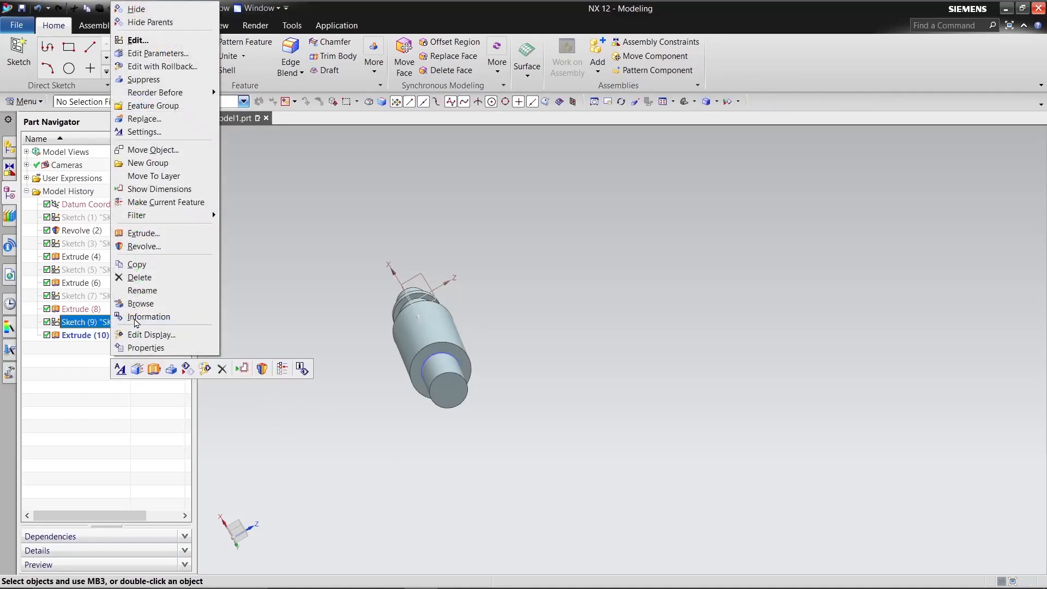
click(150, 9)
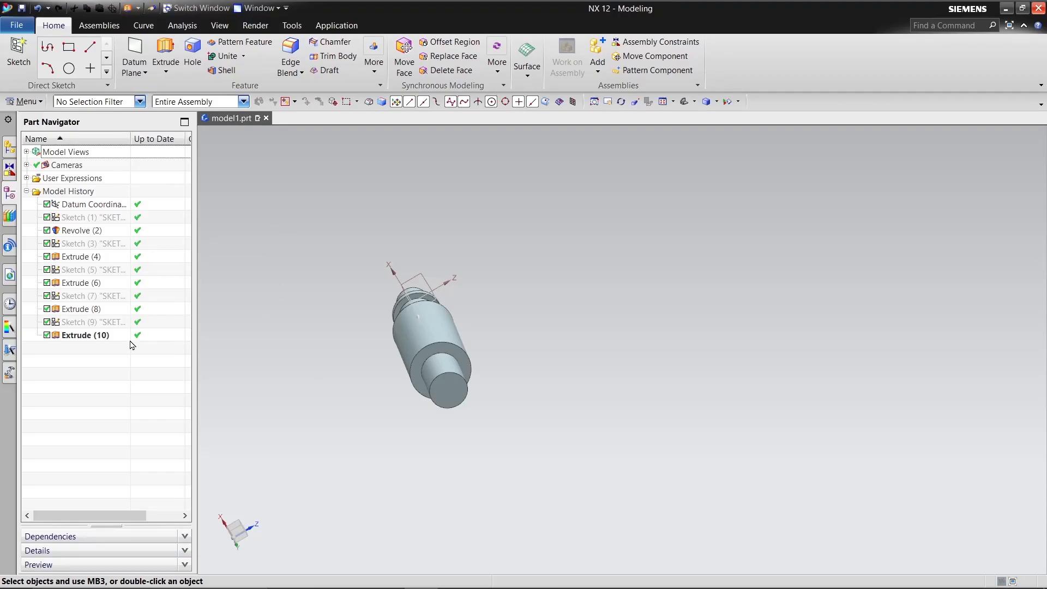
right_click(111, 335)
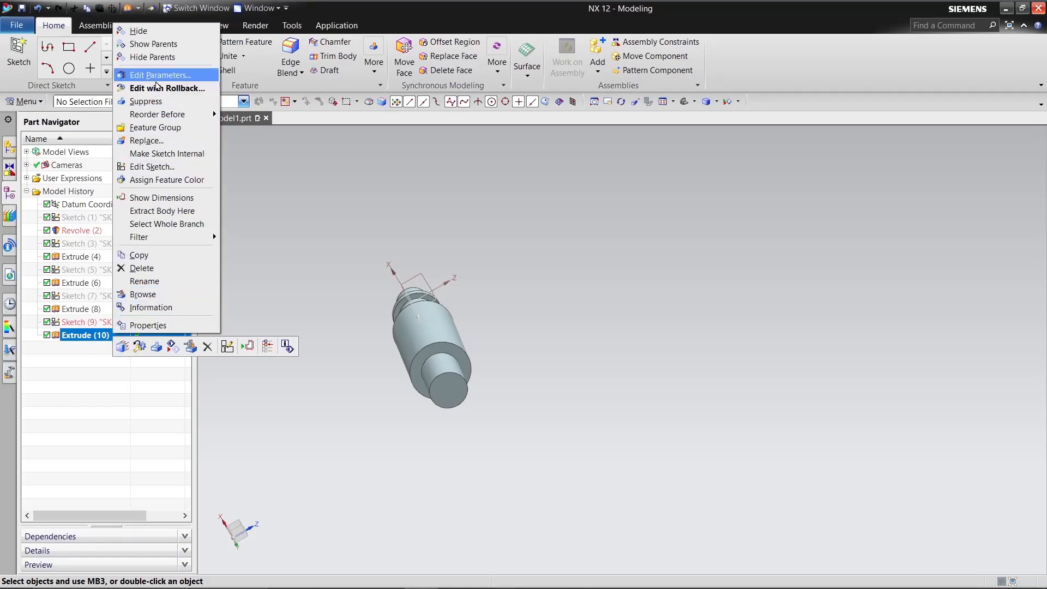
click(159, 75)
double_click(218, 313)
text(35)
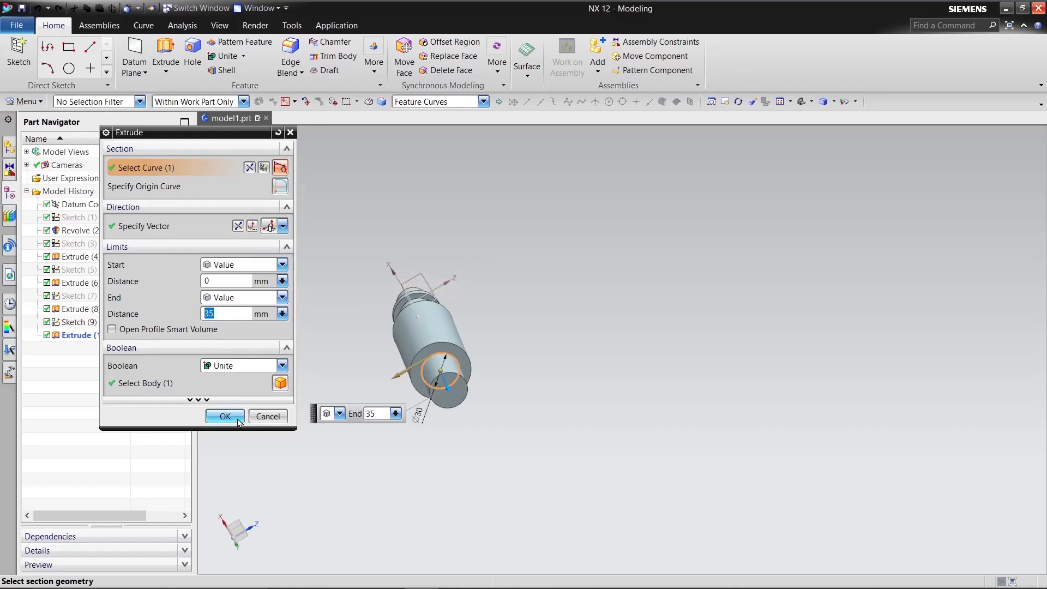
click(239, 416)
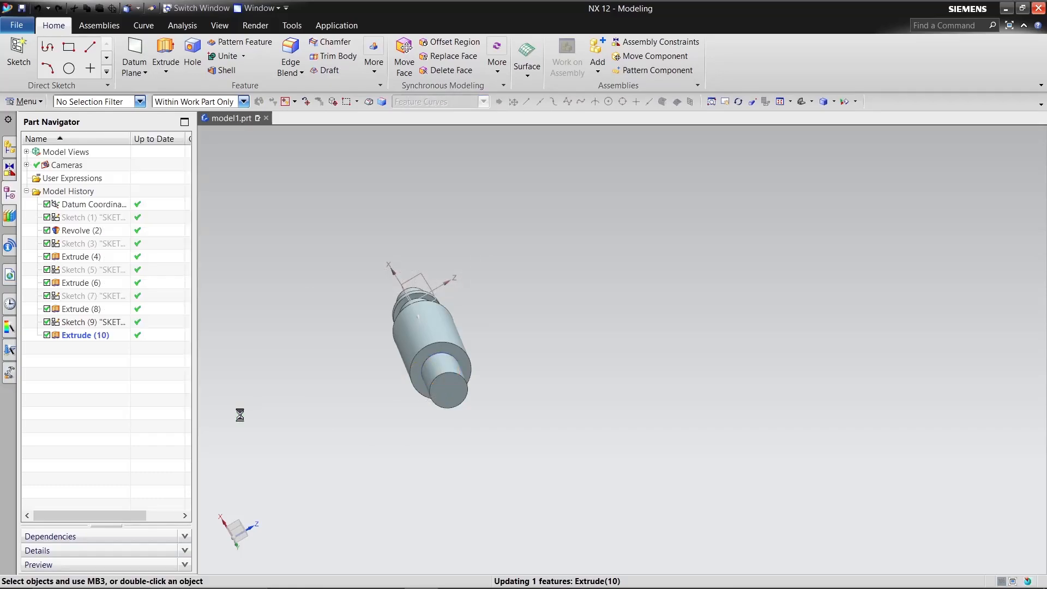
Start a sketch on the free end face of the last 30 mm section and draw a centred circle about 68 mm in diameter.
click(21, 49)
click(449, 392)
click(225, 280)
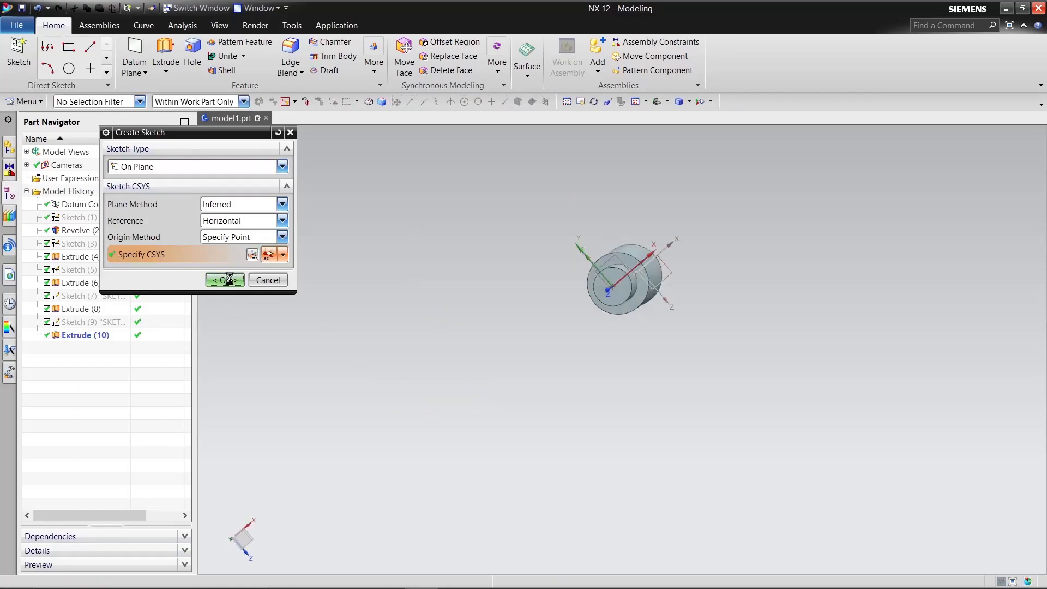
scroll(655, 278, up, 5)
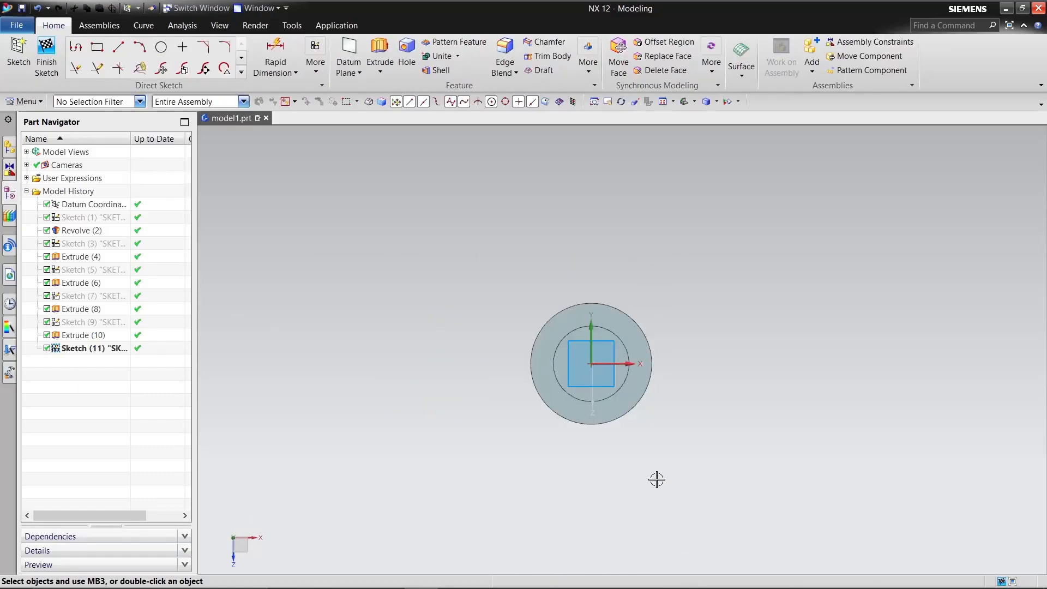
click(162, 48)
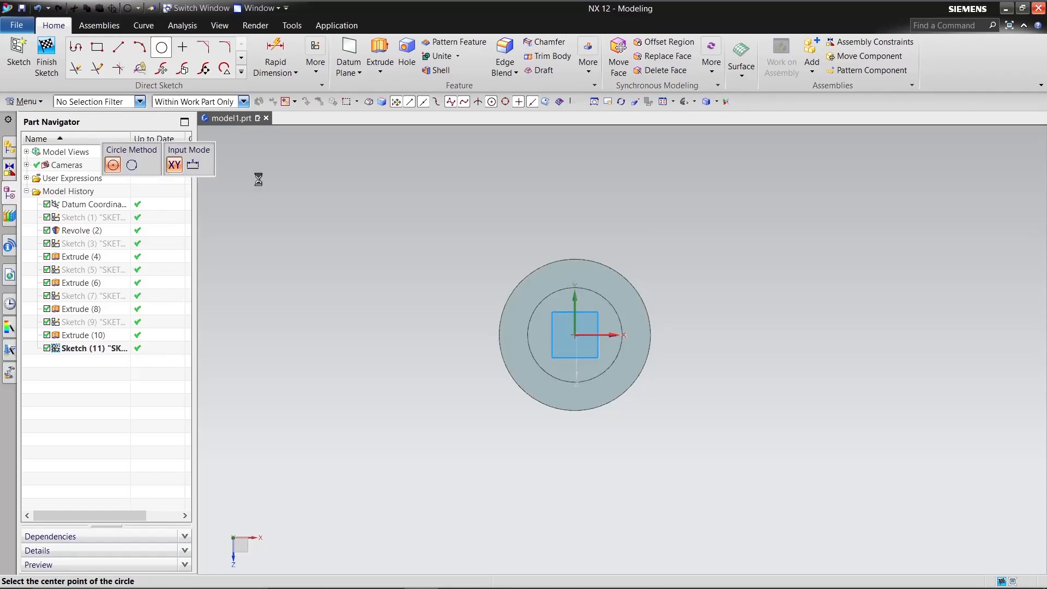
click(577, 336)
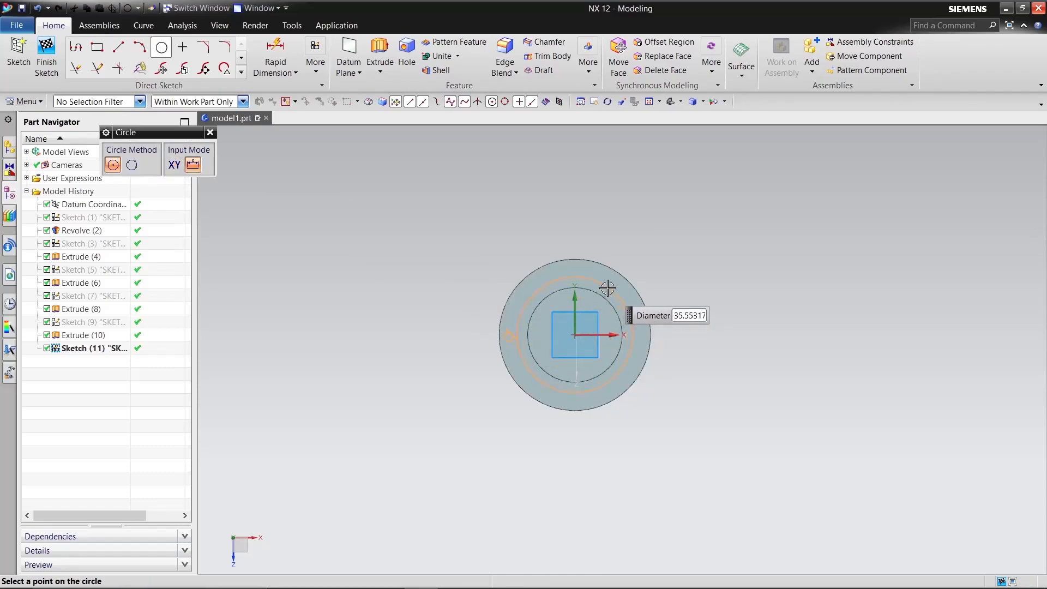
click(627, 241)
right_click(676, 193)
click(691, 211)
Set the diameter of the new end-face circle to 38 mm and finish the sketch.
drag(366, 215, 360, 215)
double_click(361, 213)
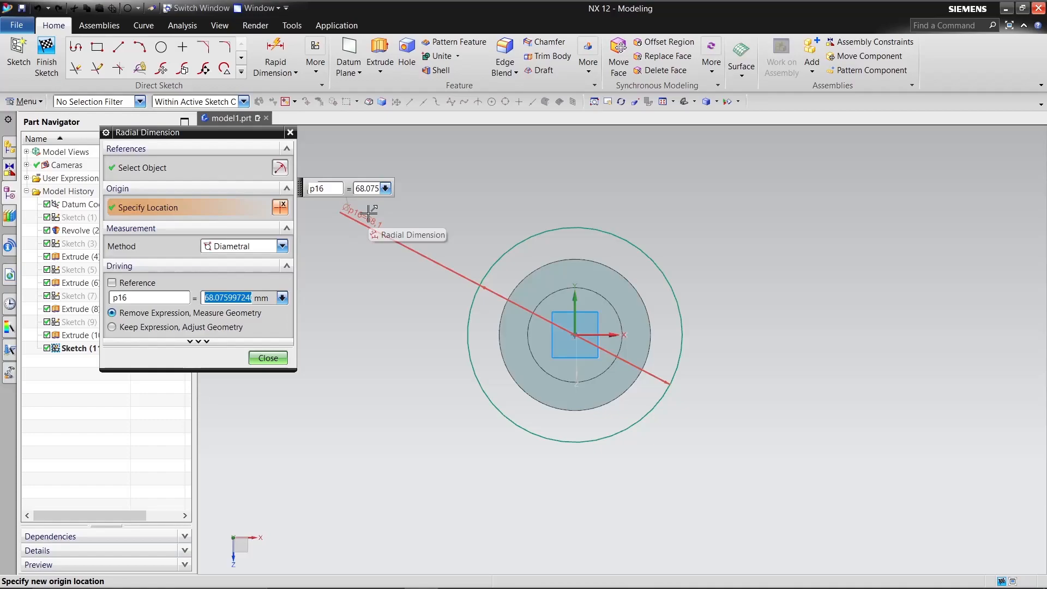
text(38)
key(Return)
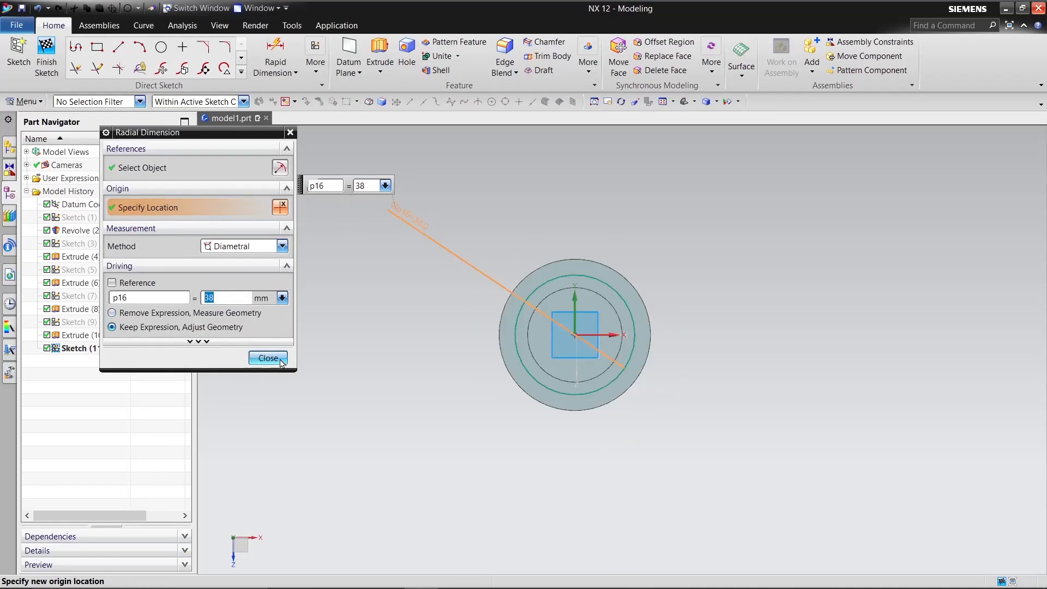
click(268, 358)
click(44, 57)
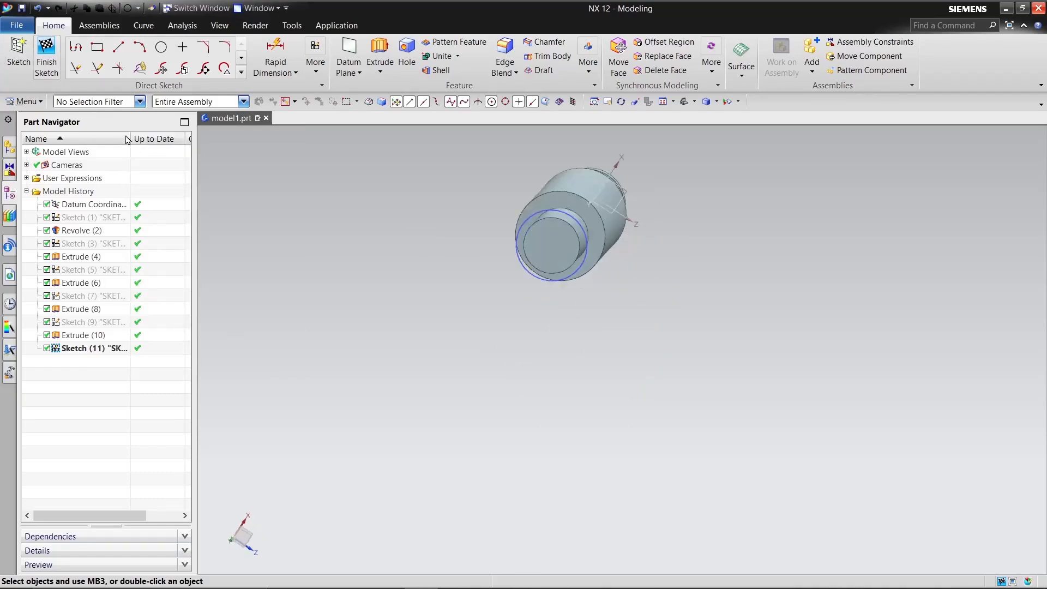
Extrude the 38 mm circle from 0 to 5 mm outward, united with the body, and hide its sketch.
click(164, 57)
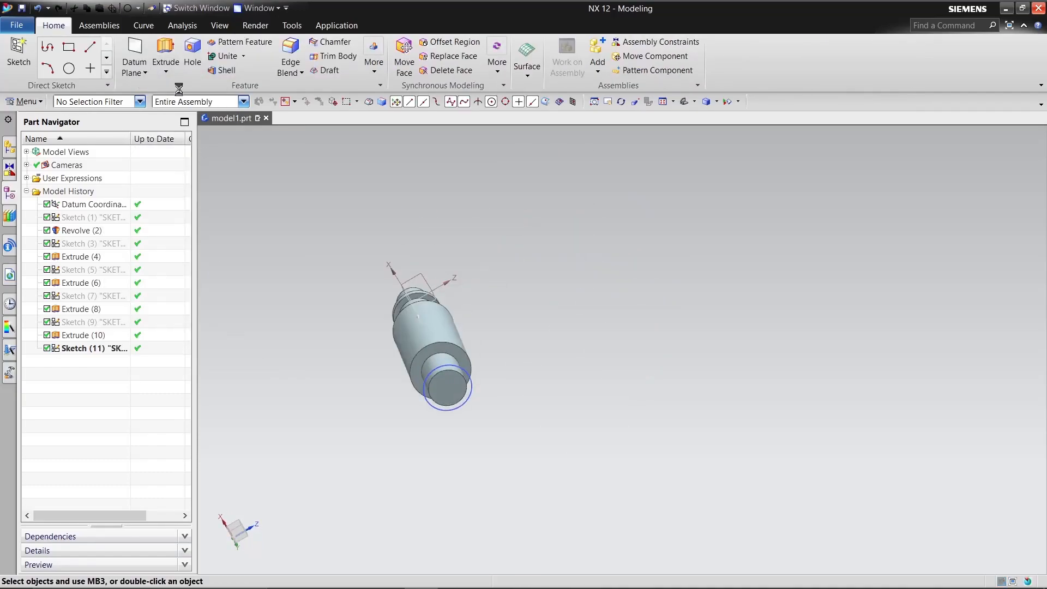
click(429, 402)
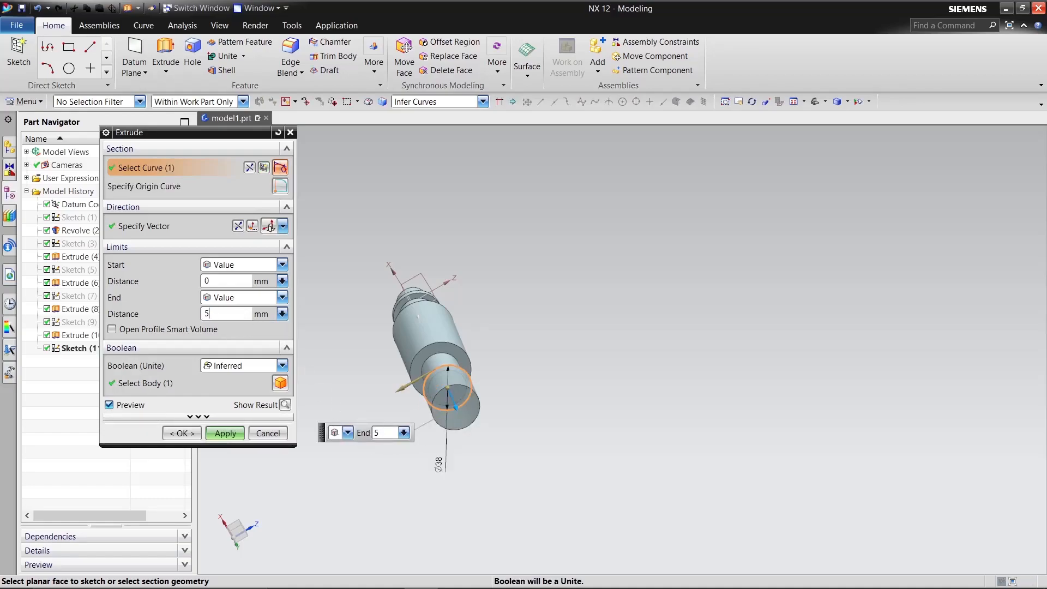
click(285, 405)
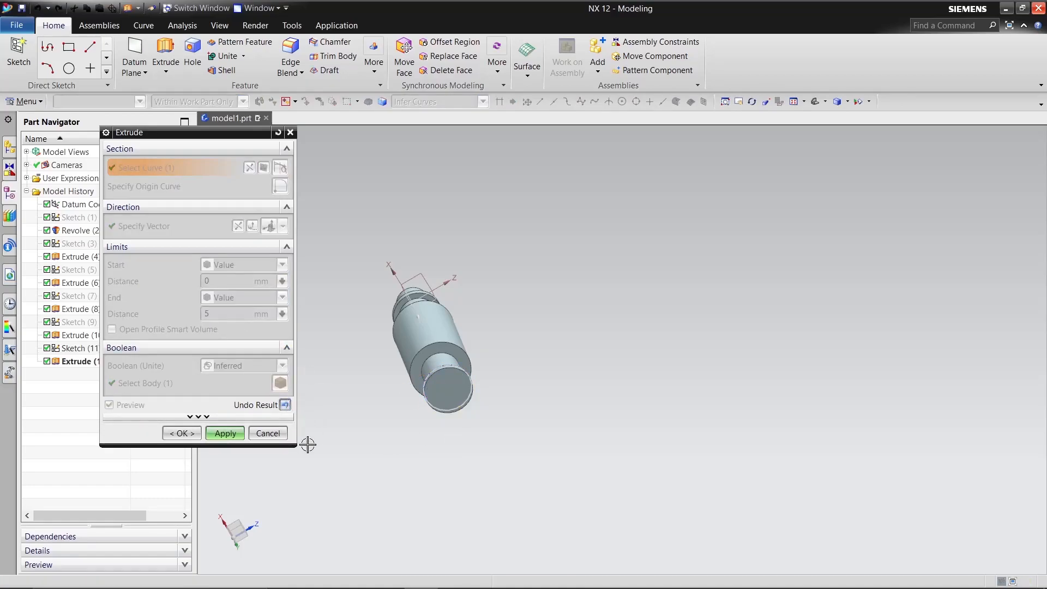
click(183, 434)
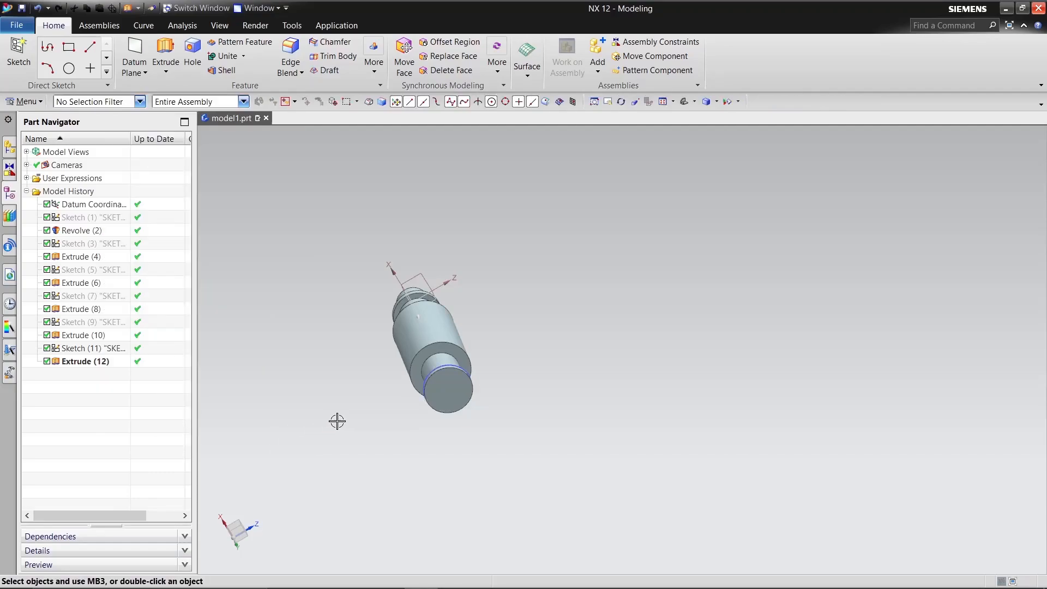
middle_drag(374, 424, 412, 442)
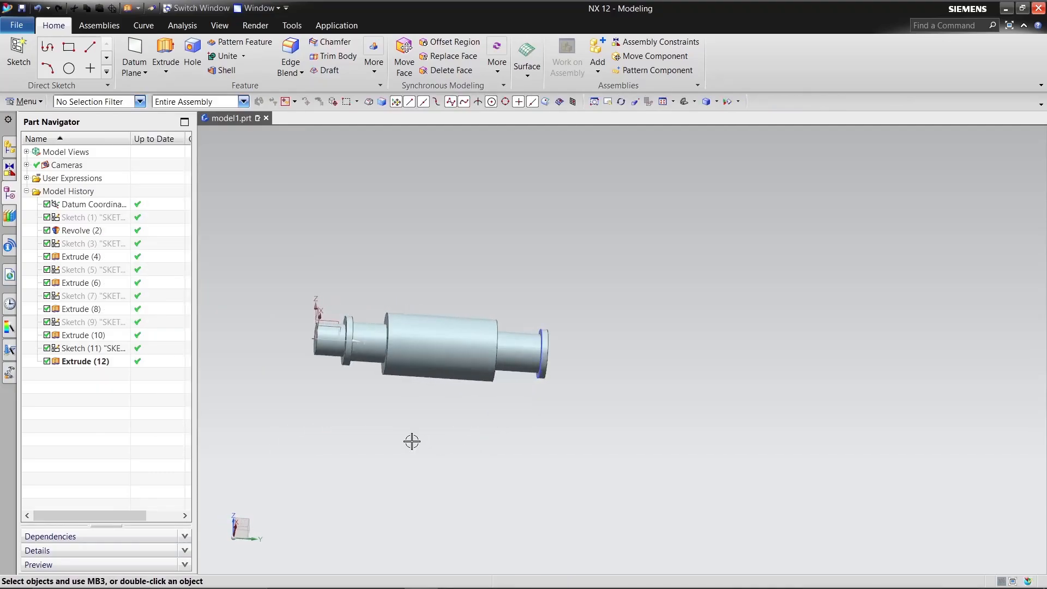
right_click(101, 352)
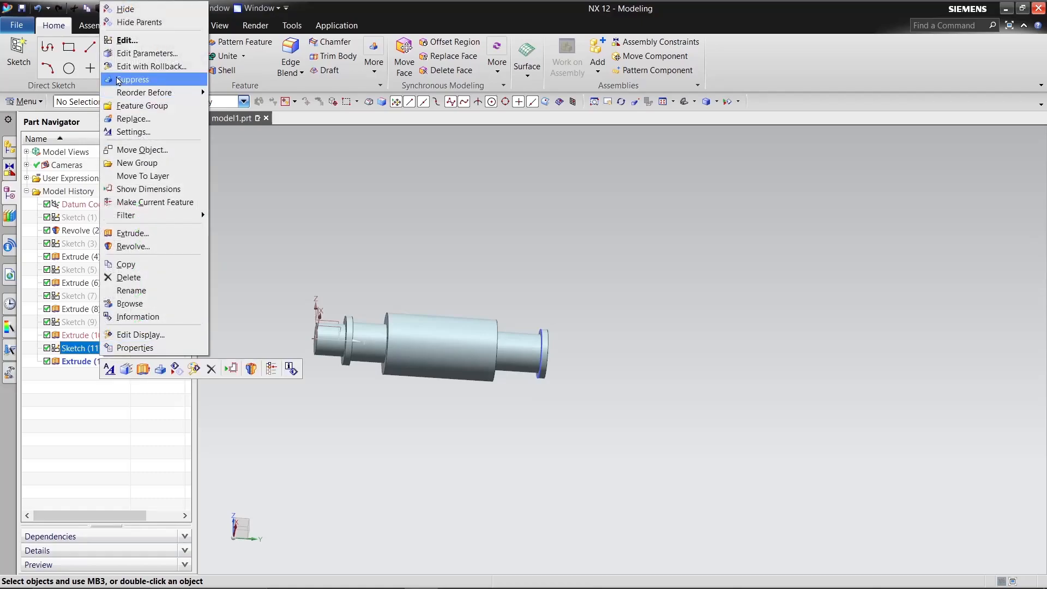
click(139, 21)
Start a sketch on the YZ plane of the datum coordinate system.
middle_drag(556, 260, 498, 248)
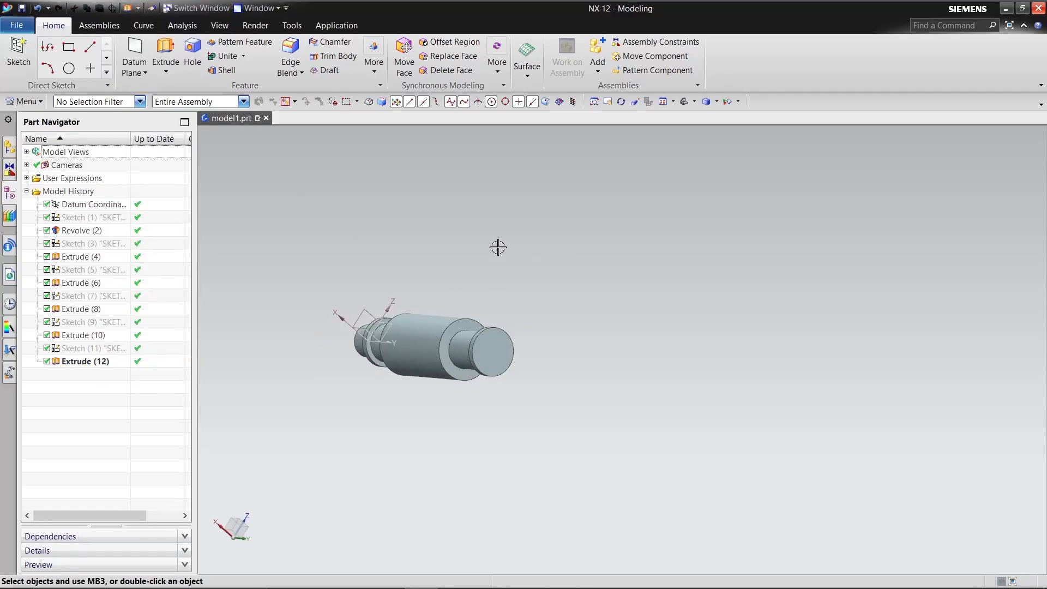
middle_drag(591, 302, 603, 324)
scroll(333, 321, down, 2)
scroll(336, 319, up, 4)
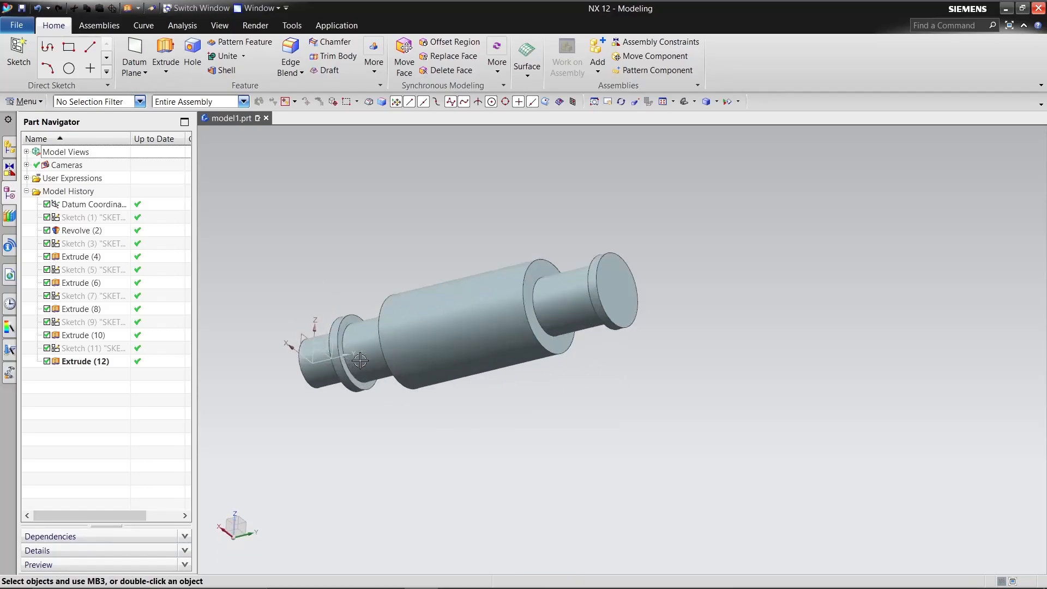
mouse_move(304, 257)
middle_down()
mouse_move(313, 294)
mouse_move(319, 252)
middle_up()
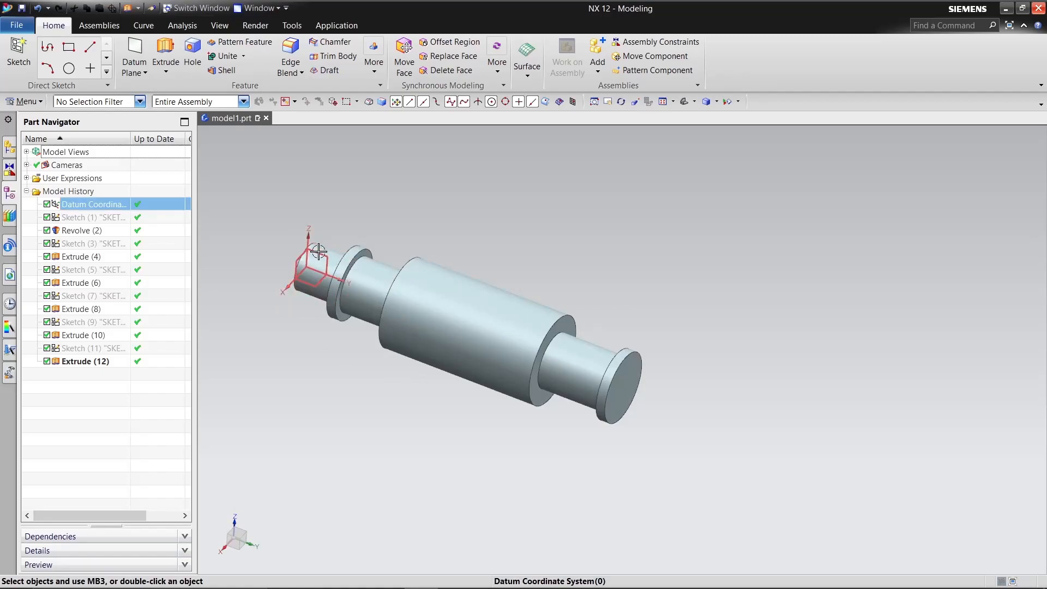
click(19, 54)
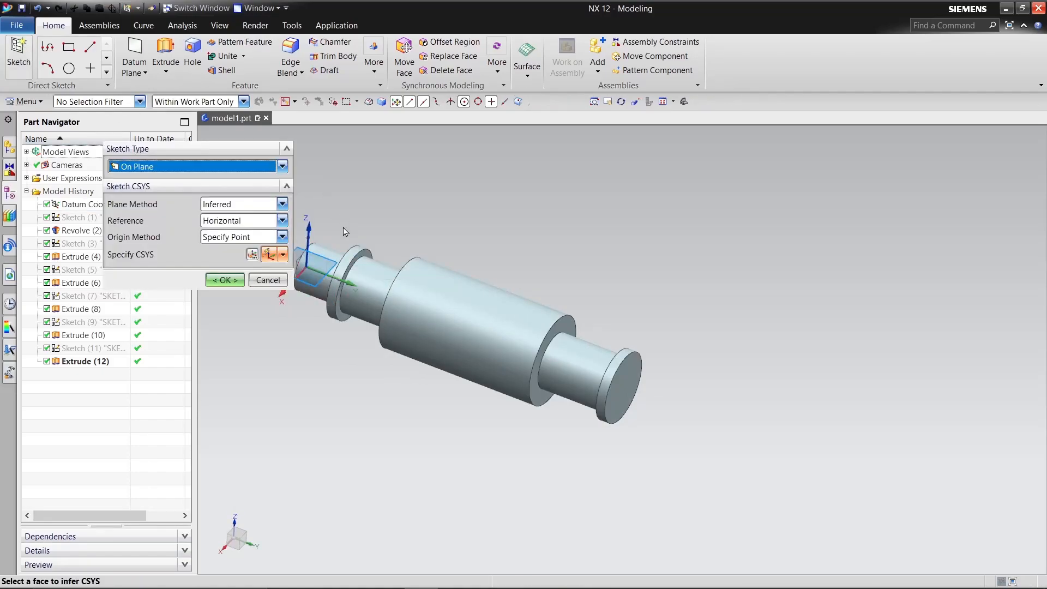
click(320, 253)
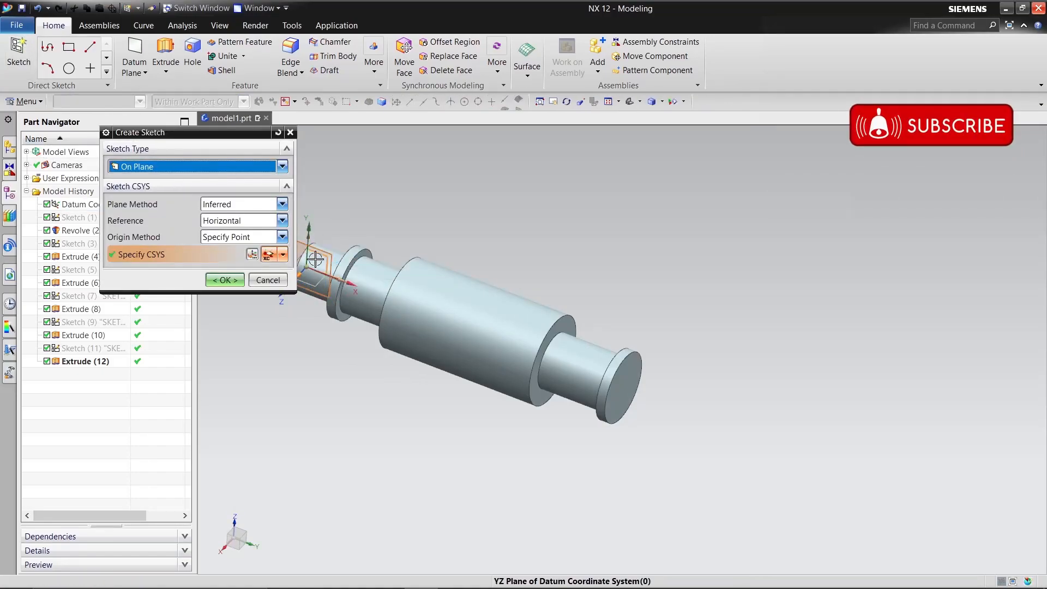
click(223, 279)
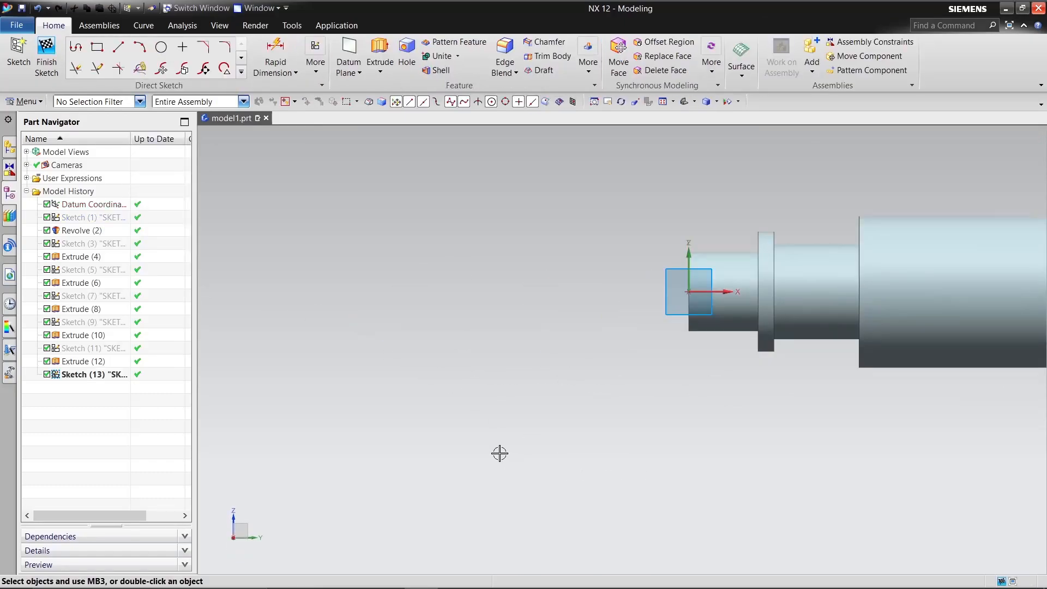
Draw a horizontal line about 329 mm long from the origin along the shaft axis, extending beyond the end flange.
scroll(823, 347, up, 4)
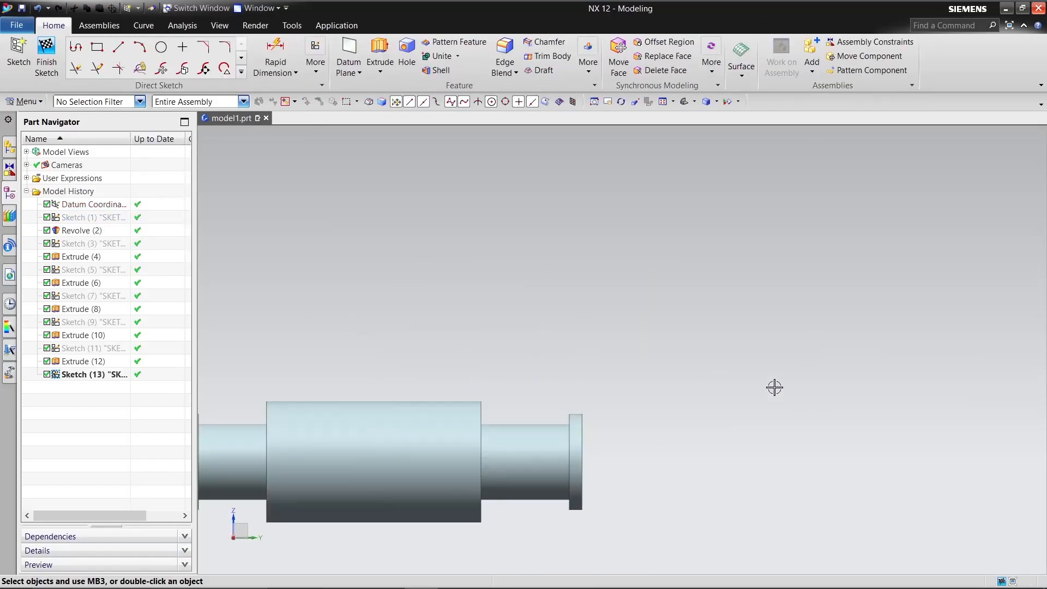
scroll(774, 387, down, 2)
click(118, 48)
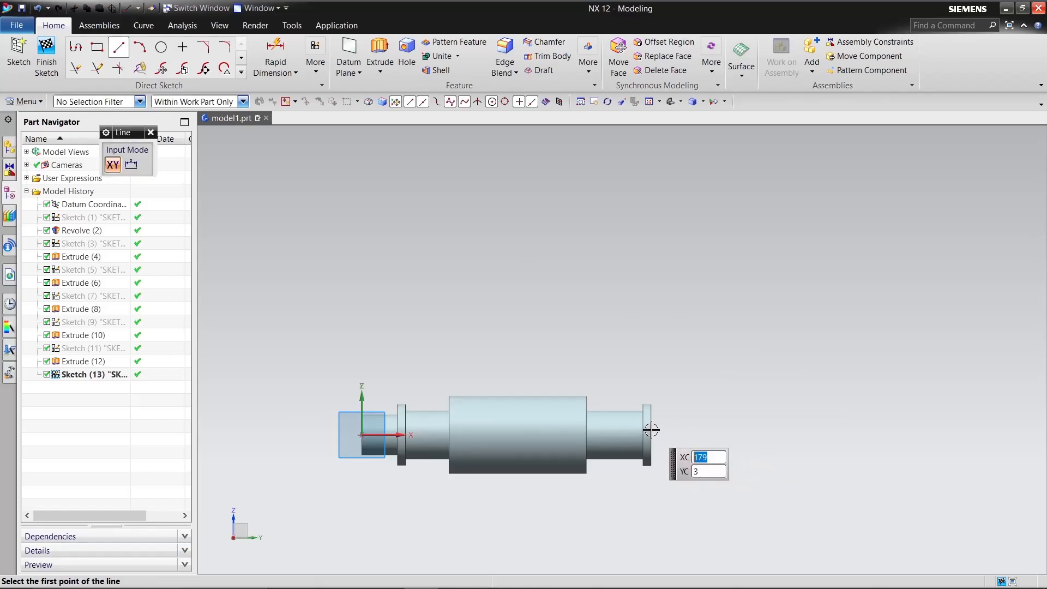
click(362, 436)
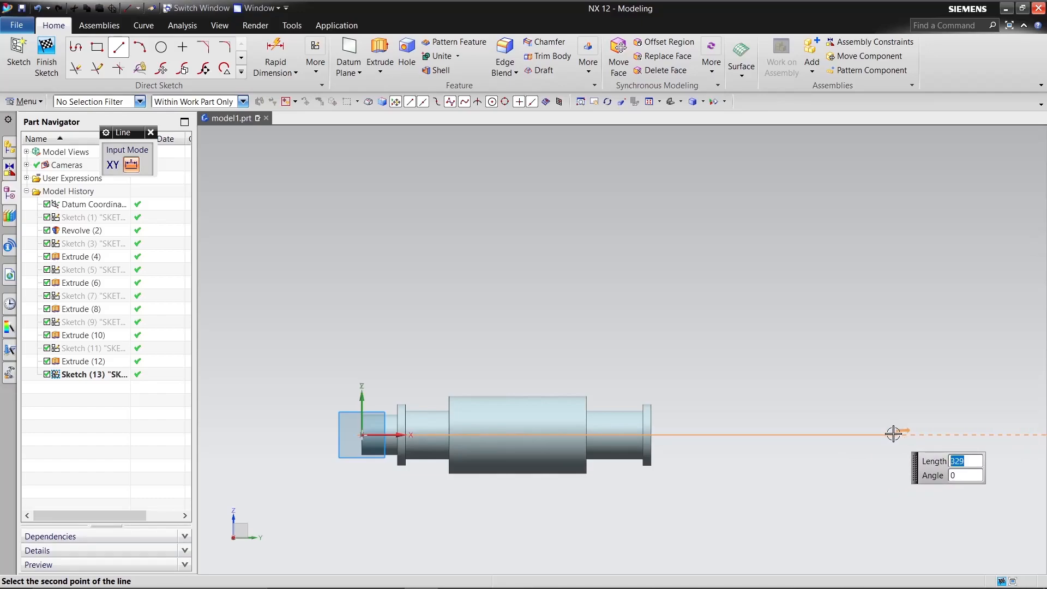
click(893, 434)
right_click(672, 312)
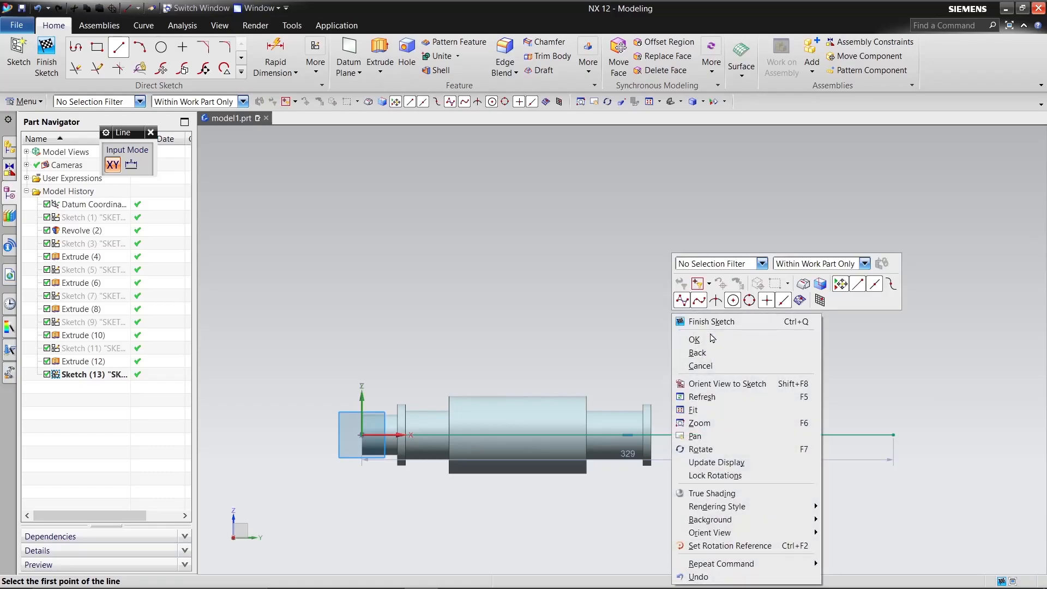
click(709, 340)
Project the outer end edge of the 5 mm flange into the sketch.
click(243, 64)
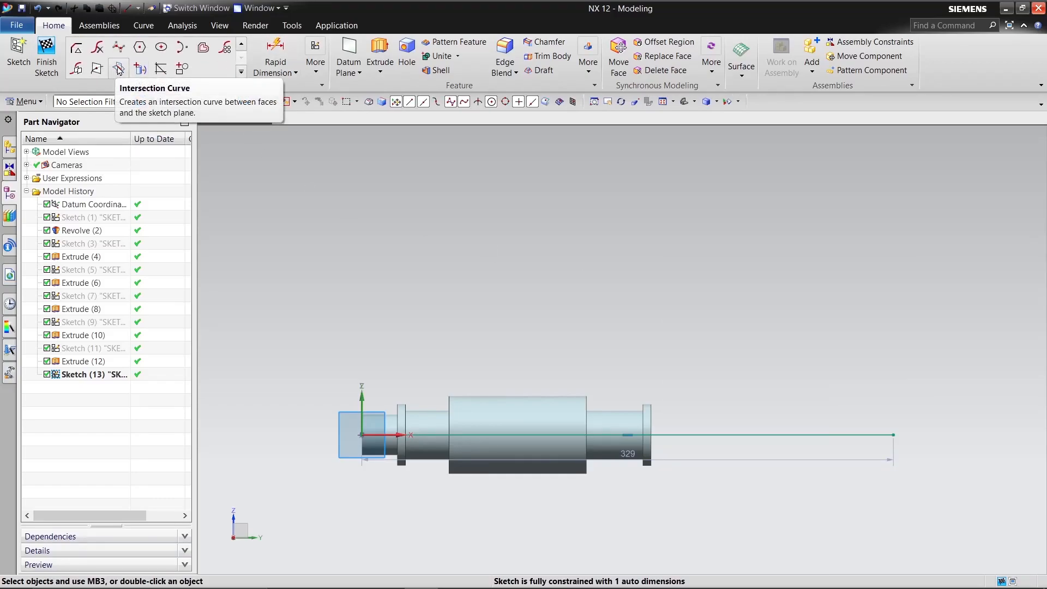
click(141, 69)
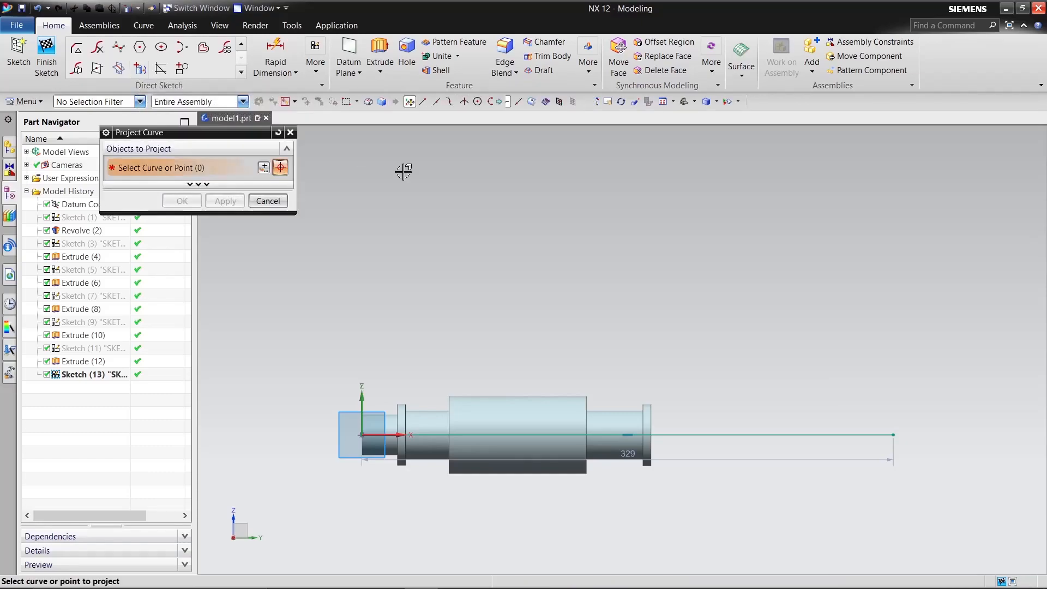
click(651, 416)
click(224, 200)
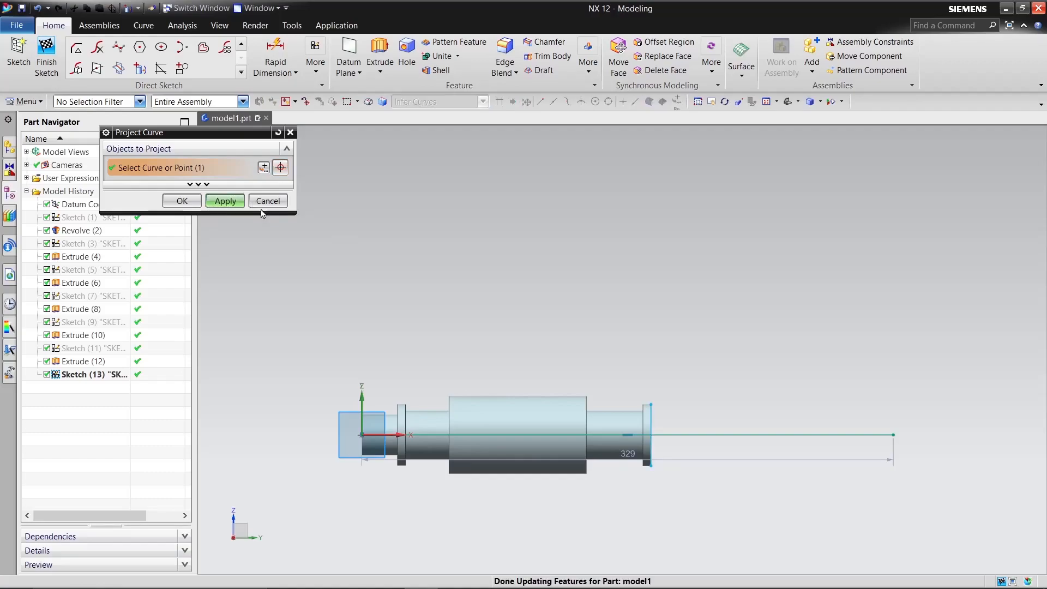
click(268, 201)
Trim away the part of the axis line inside the shaft, up to the projected flange edge.
click(242, 46)
click(240, 43)
key(t)
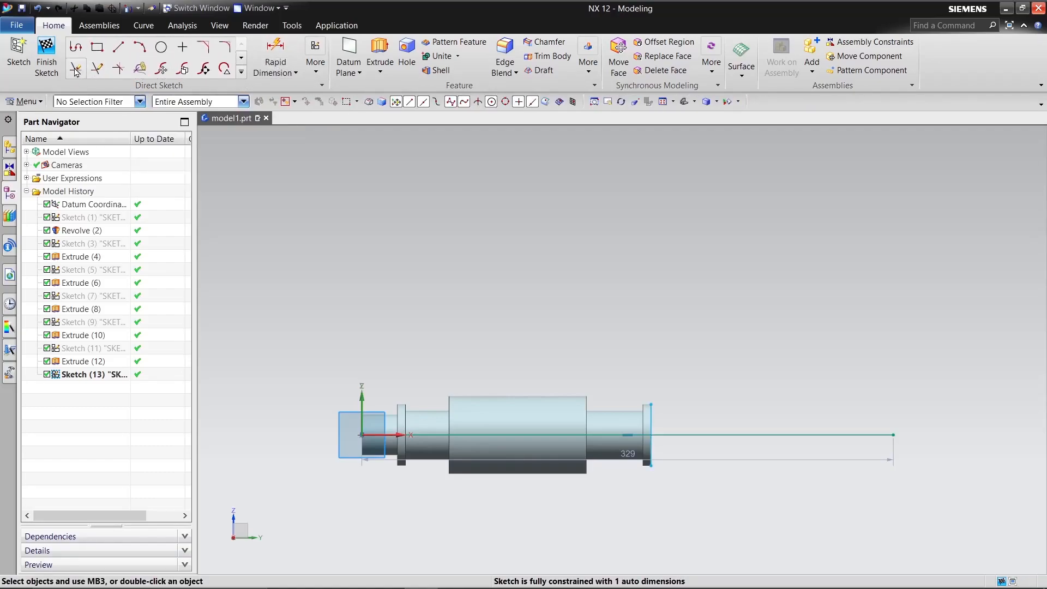
click(526, 430)
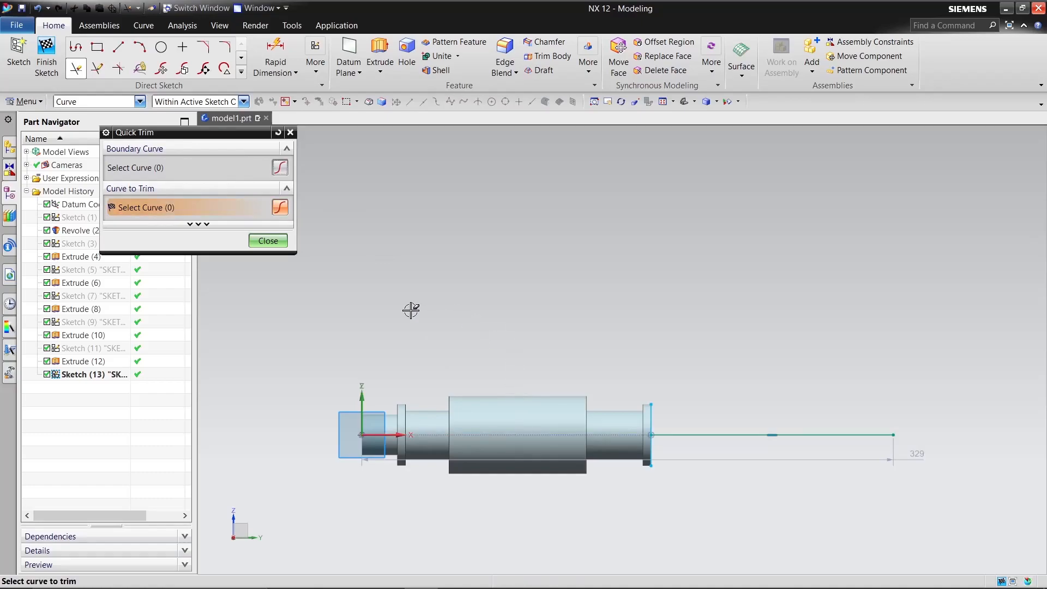
click(268, 241)
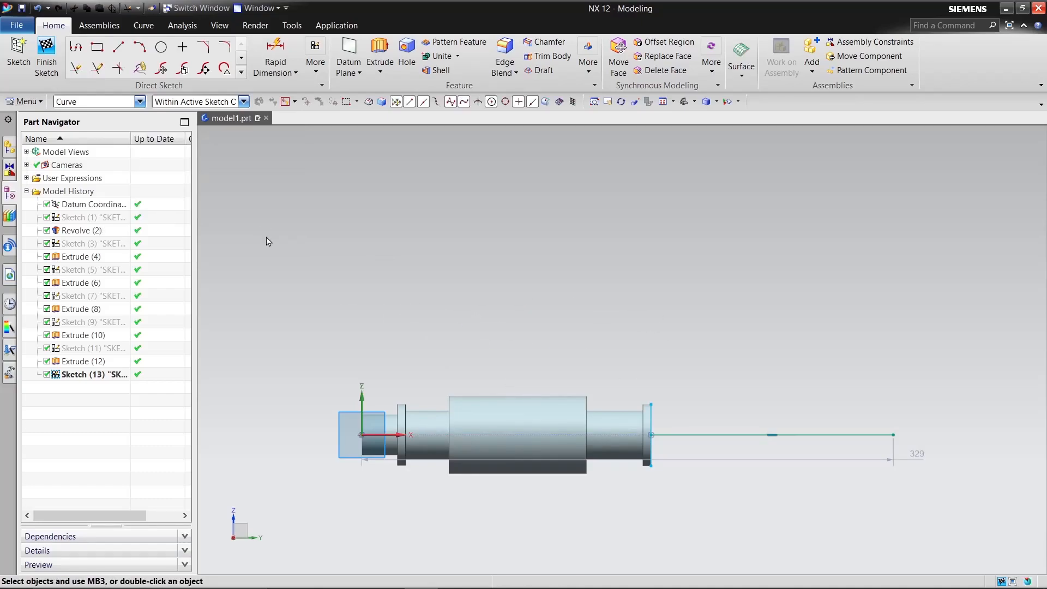
scroll(755, 363, up, 1)
scroll(748, 357, down, 2)
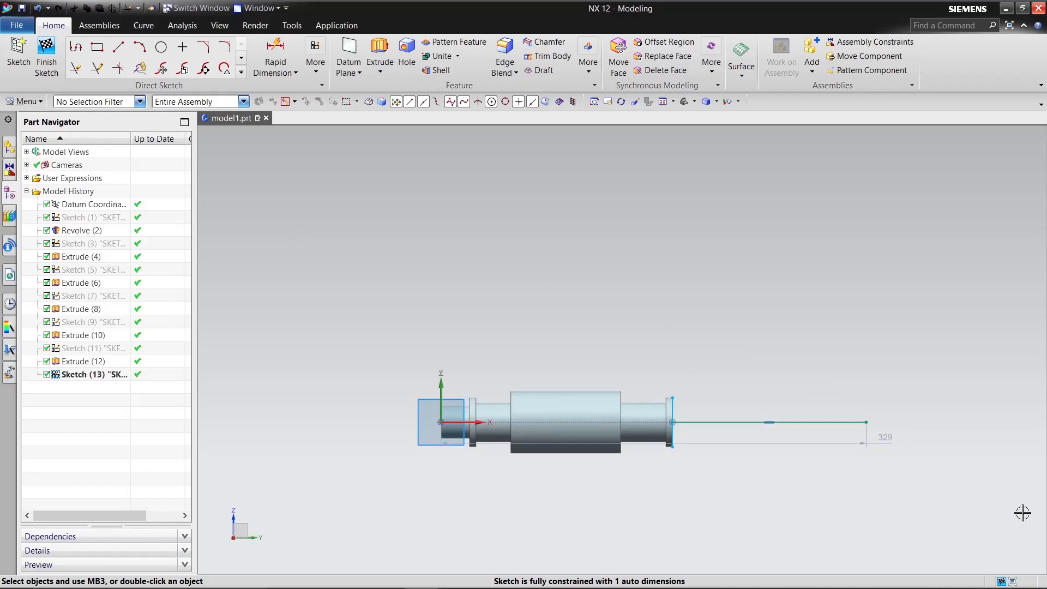
Set the distance from the origin to the far end of the axis line to 275 mm.
drag(888, 437, 778, 490)
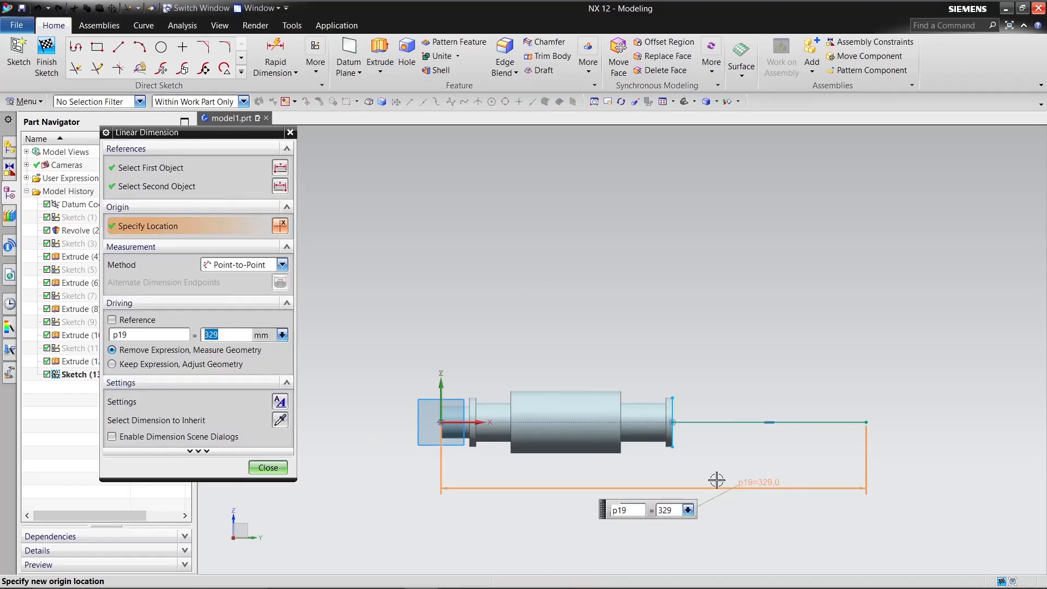
key(Return)
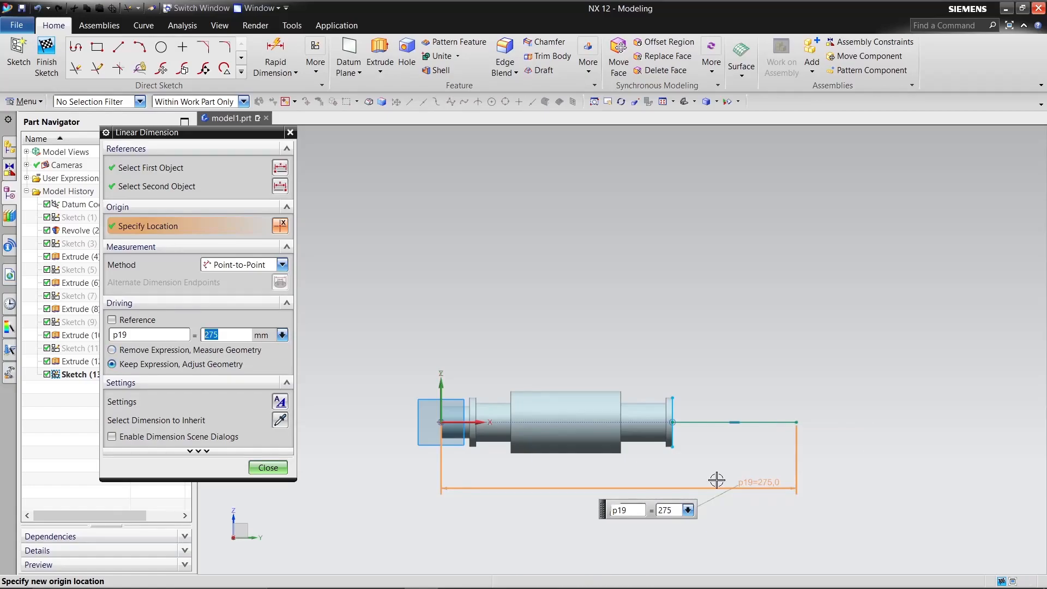
Draw a horizontal line about 34 mm long from the flange's projected edge above the axis, followed by a 3 mm vertical step down.
scroll(761, 409, down, 4)
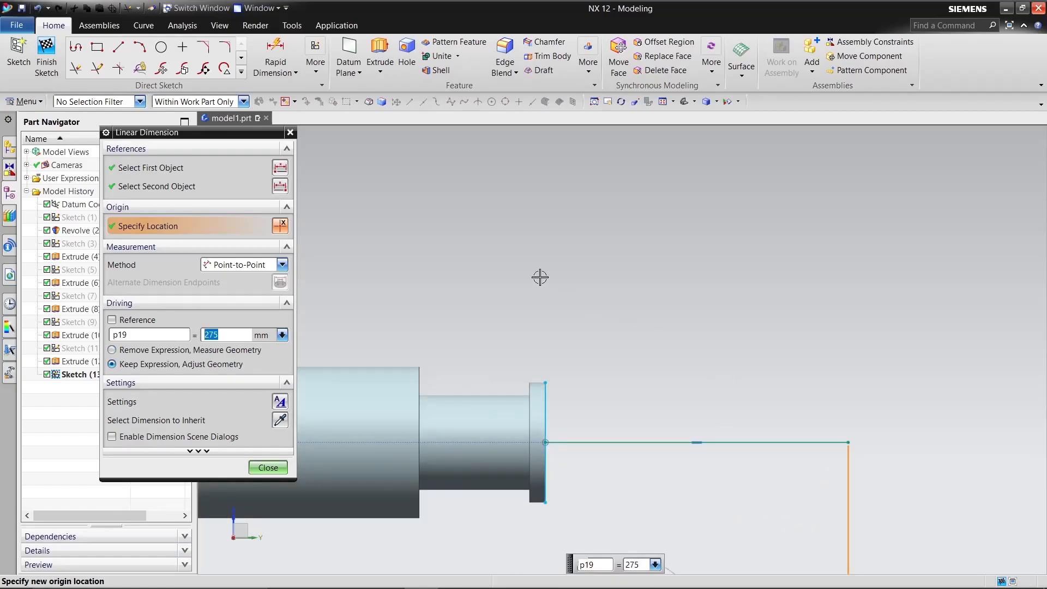
click(119, 48)
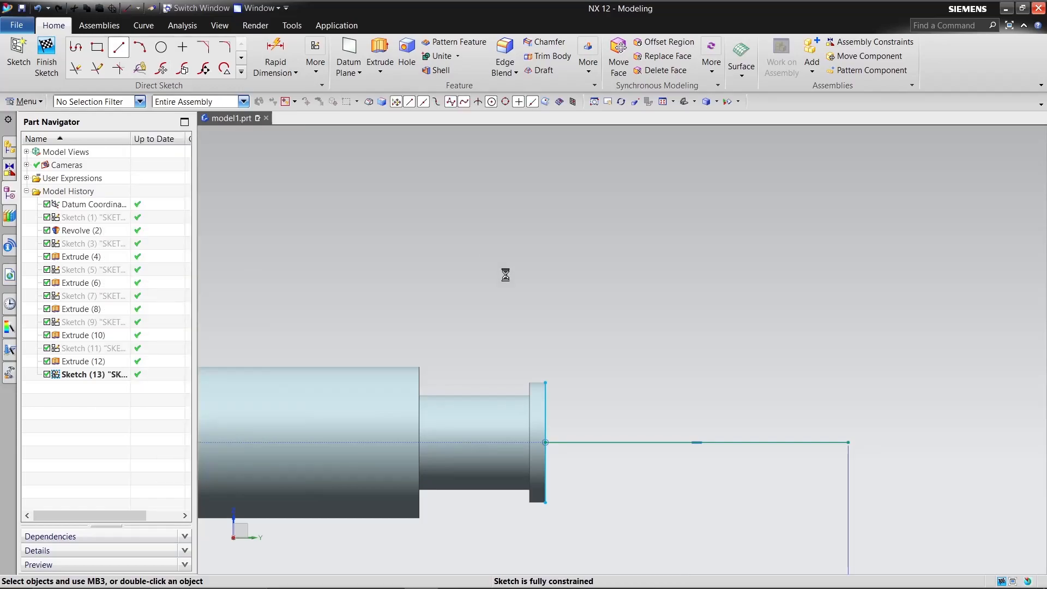
click(547, 398)
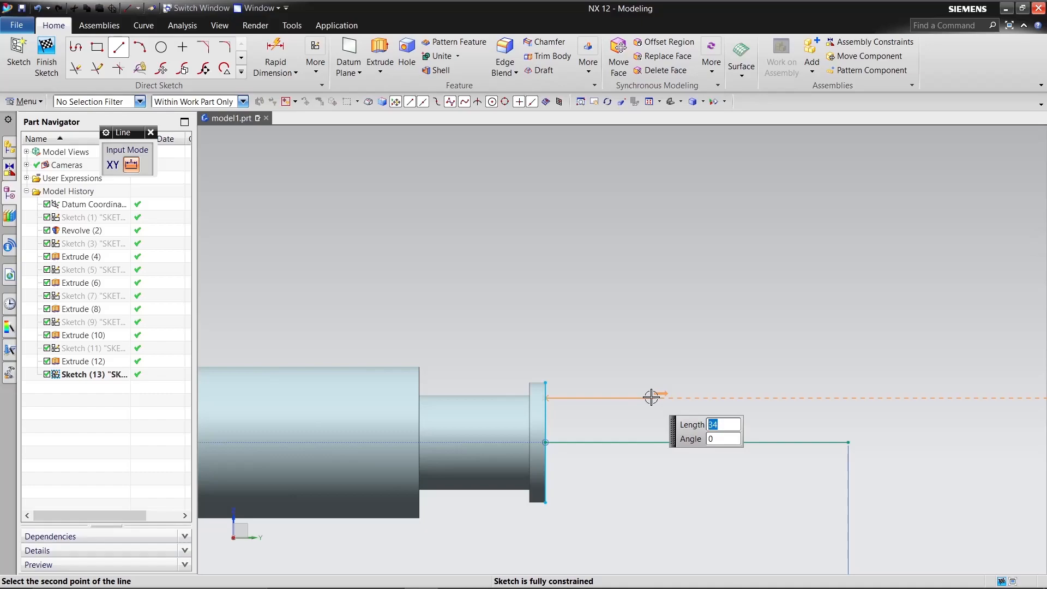
click(653, 398)
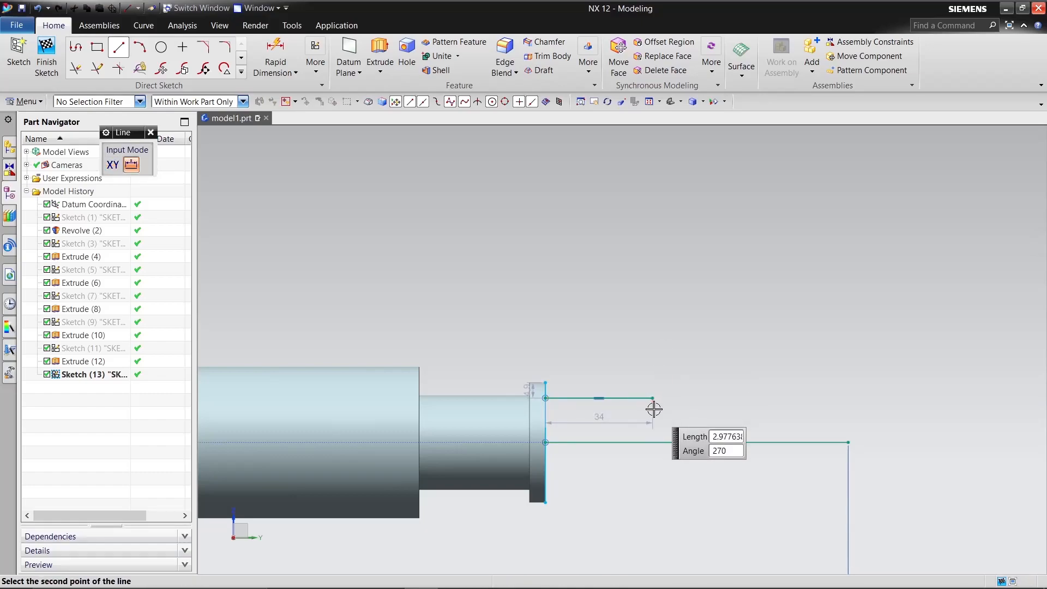
text(3)
key(Return)
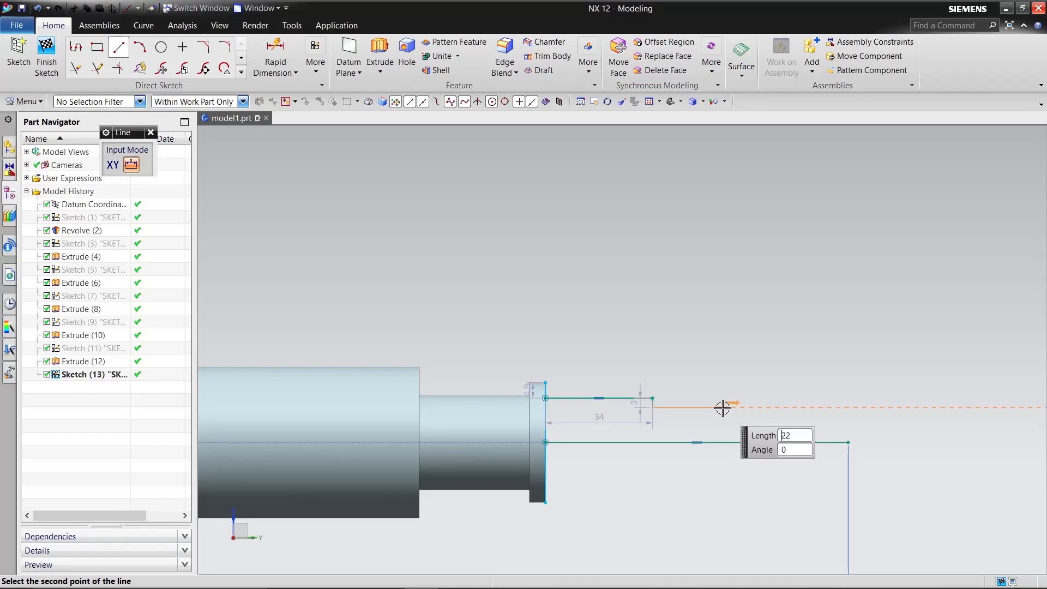
Continue the profile with a horizontal line about 22 mm long and a downward-slanting line about 3.5 mm long.
click(722, 408)
click(723, 408)
scroll(734, 418, up, 8)
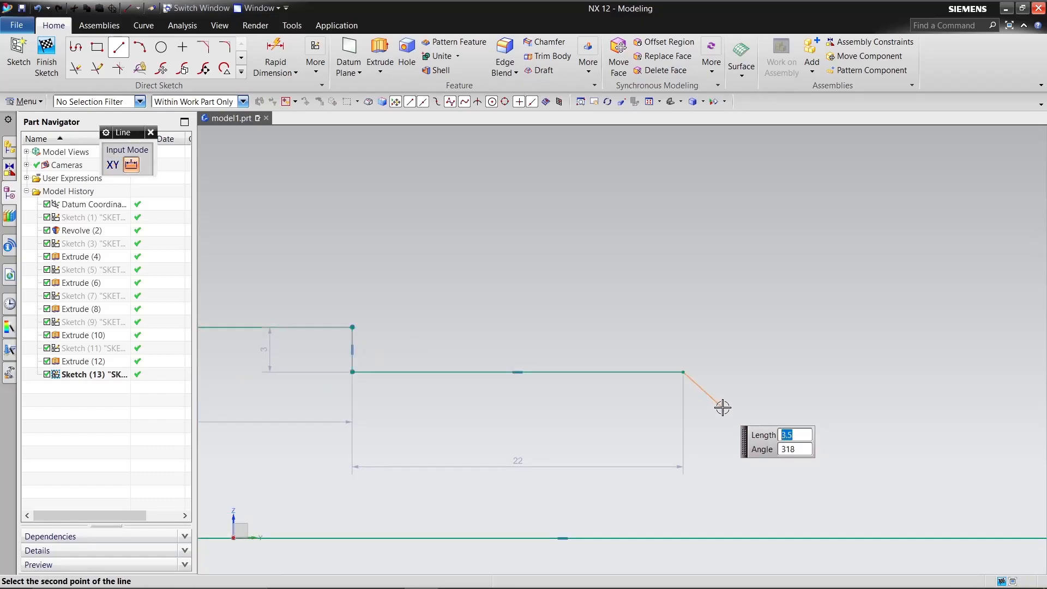
click(723, 408)
Draw a horizontal line about 39.5 mm long from the slanted line's end and a vertical line about 14 mm up from the axis line's end.
scroll(718, 404, down, 2)
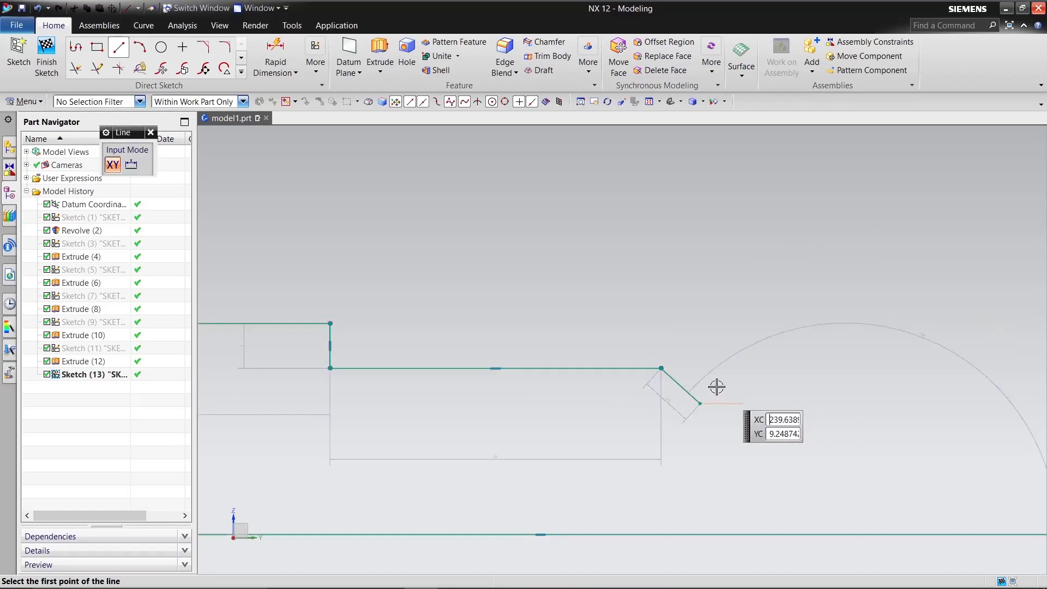
scroll(715, 407, down, 2)
click(706, 402)
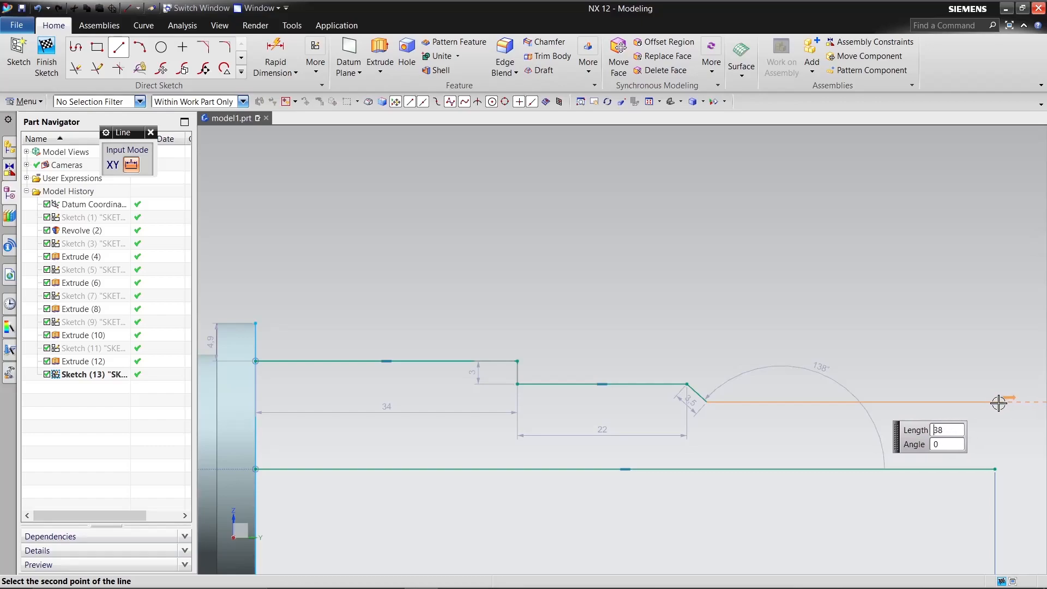
click(1010, 404)
click(995, 469)
click(996, 385)
right_click(996, 384)
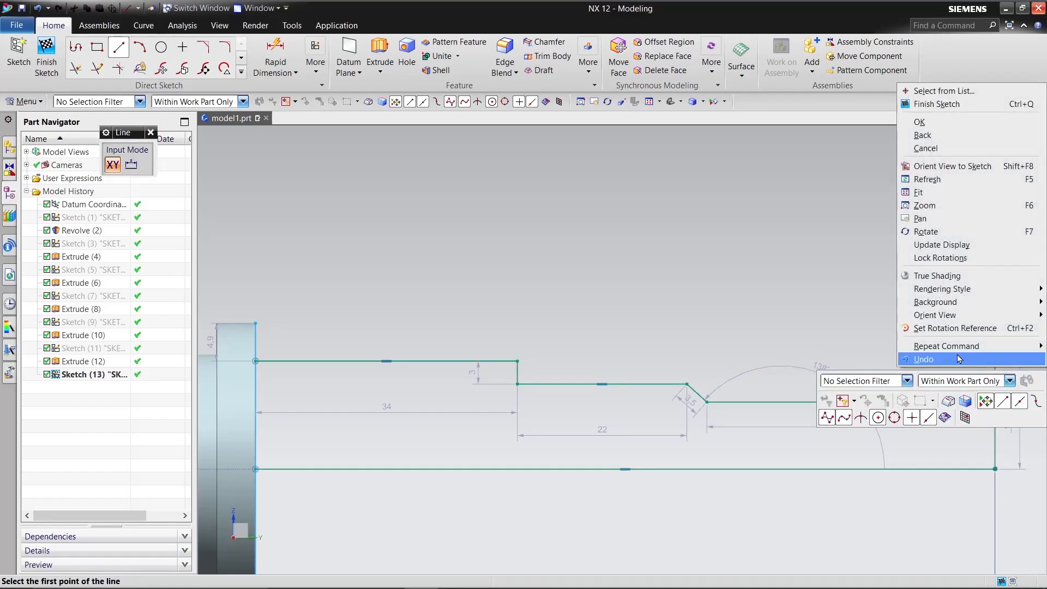
click(920, 122)
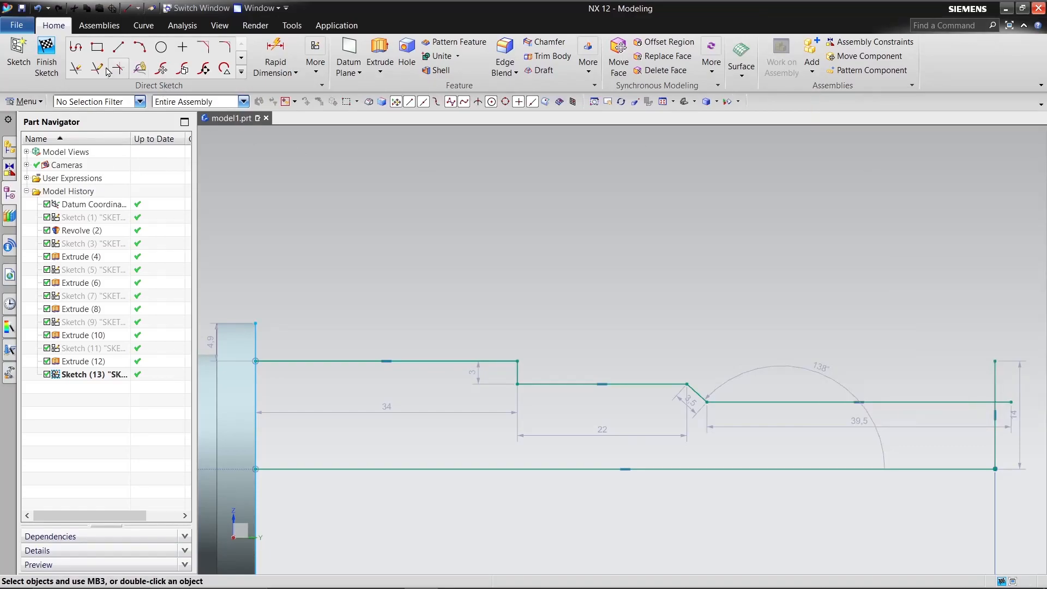
Trim the overhanging ends of the two lines at the profile's far corner and the projected flange edge above the profile.
click(1004, 402)
click(995, 376)
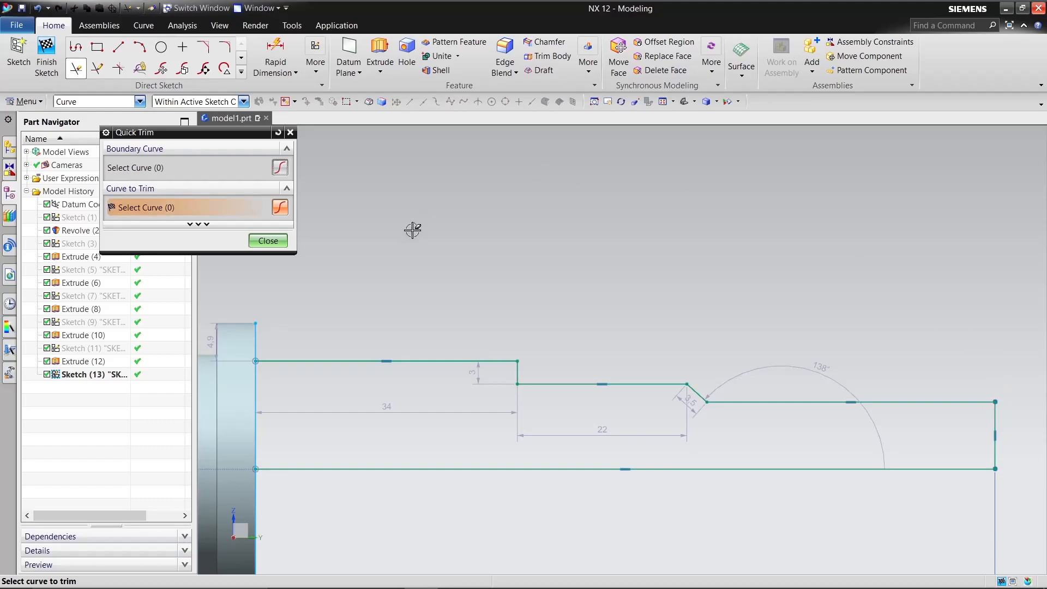
click(255, 336)
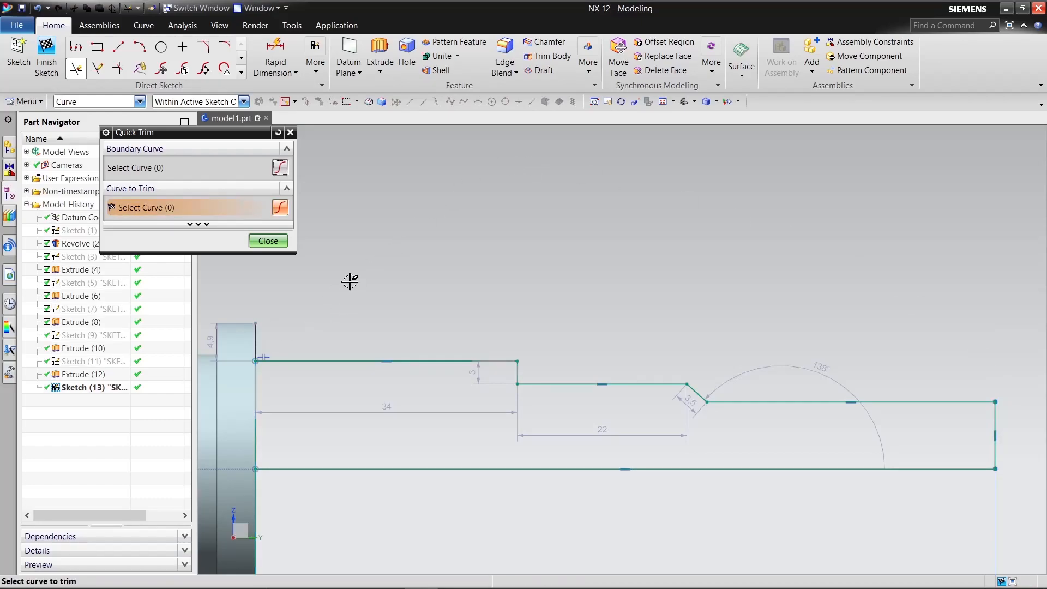
click(268, 240)
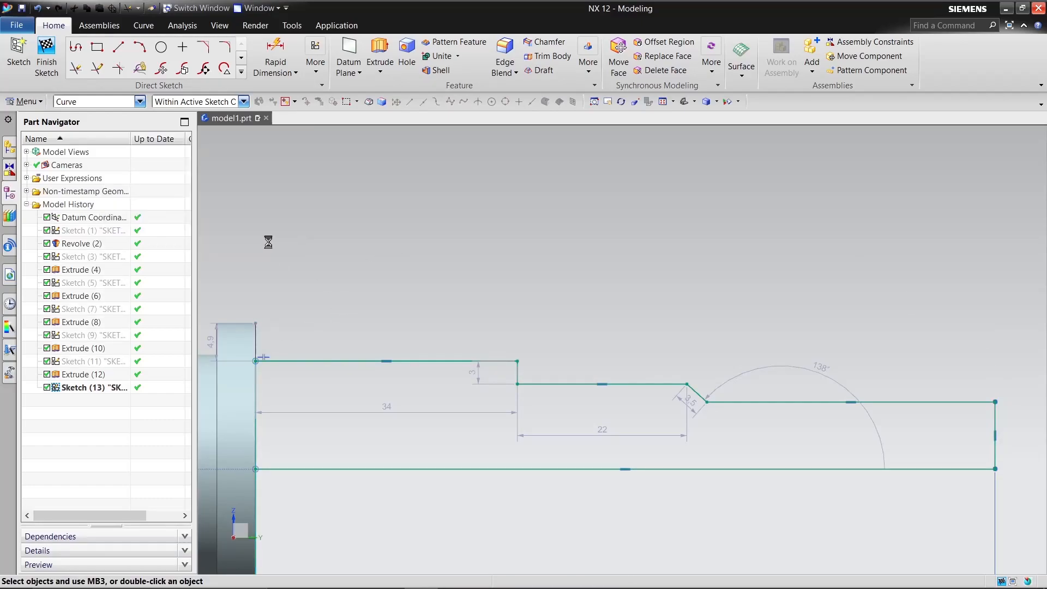
Close the profile at the flange with a vertical line from the axis line up to the first horizontal line.
click(117, 49)
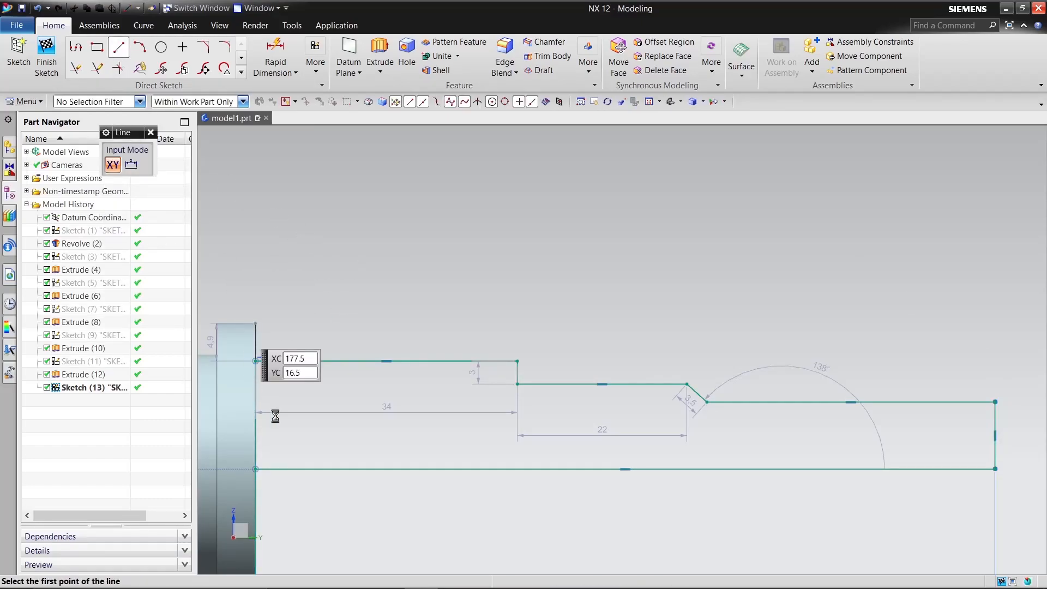
click(255, 470)
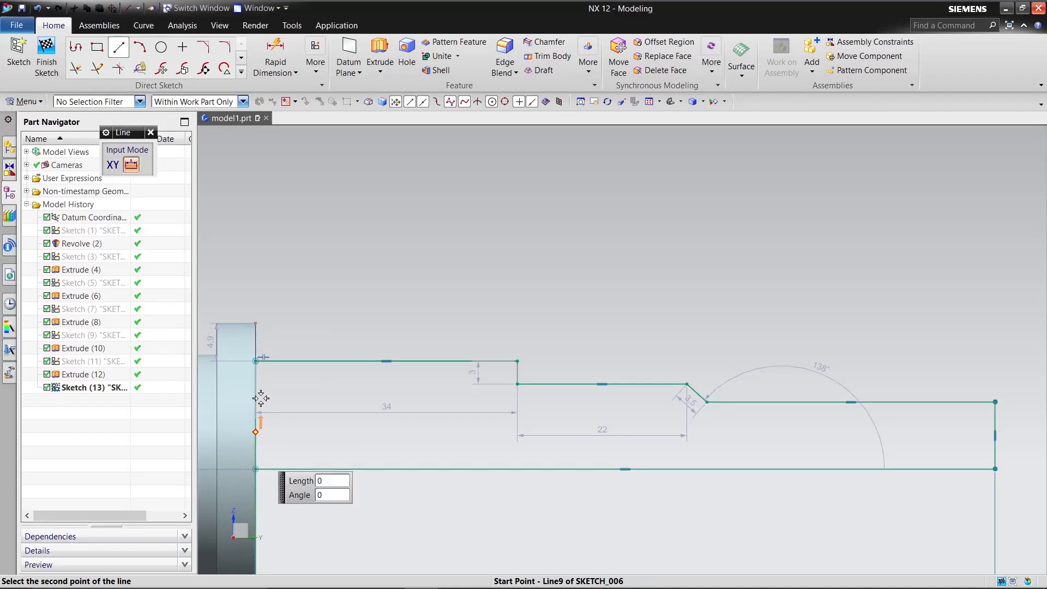
click(255, 360)
right_click(386, 215)
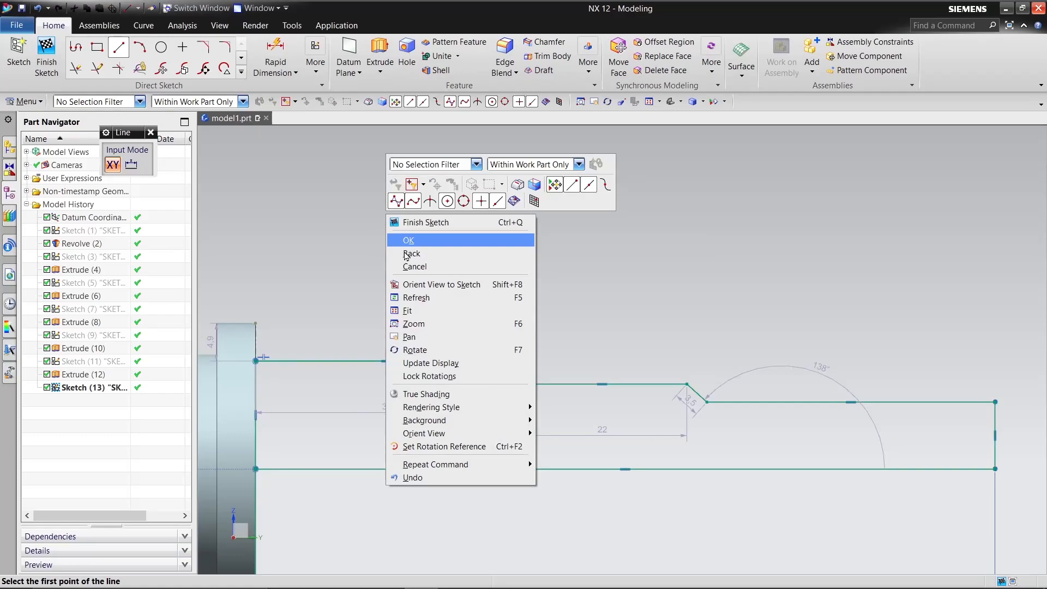
click(408, 240)
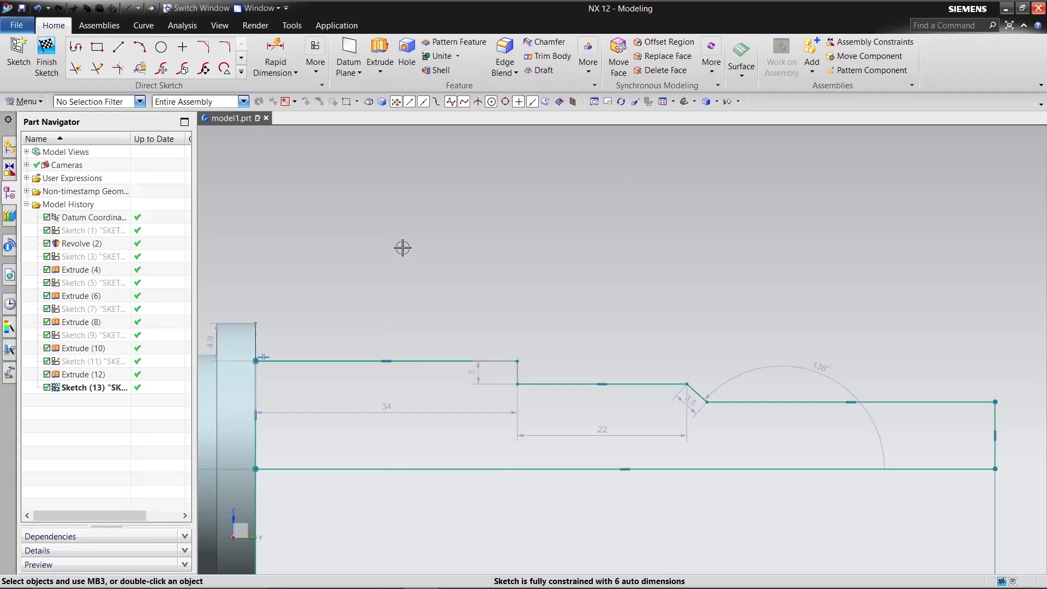
Set the first horizontal segment's length to 22 mm and the second one's to 24 mm.
double_click(387, 409)
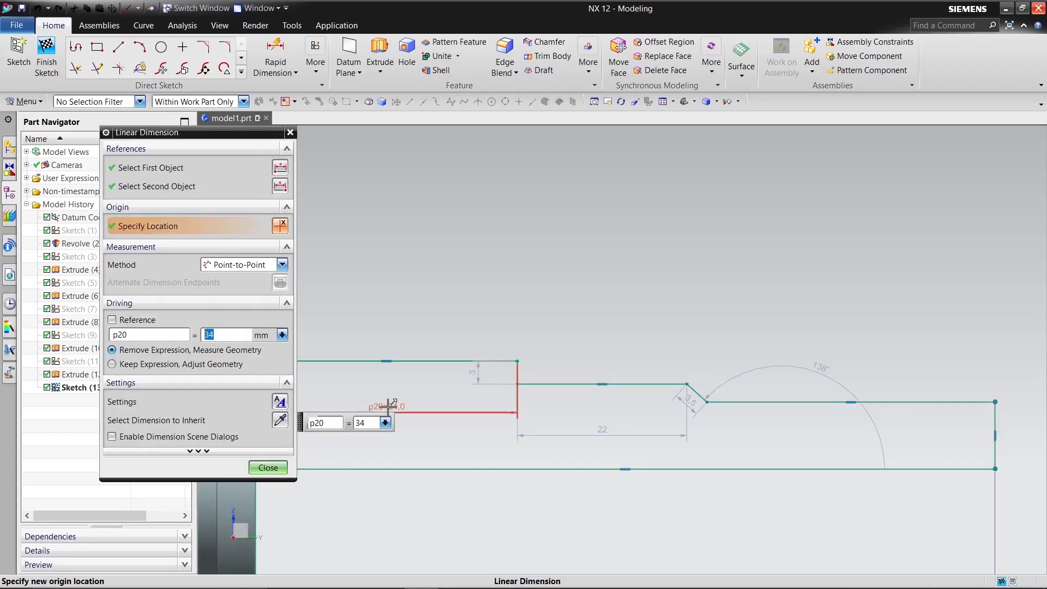
text(22)
key(Return)
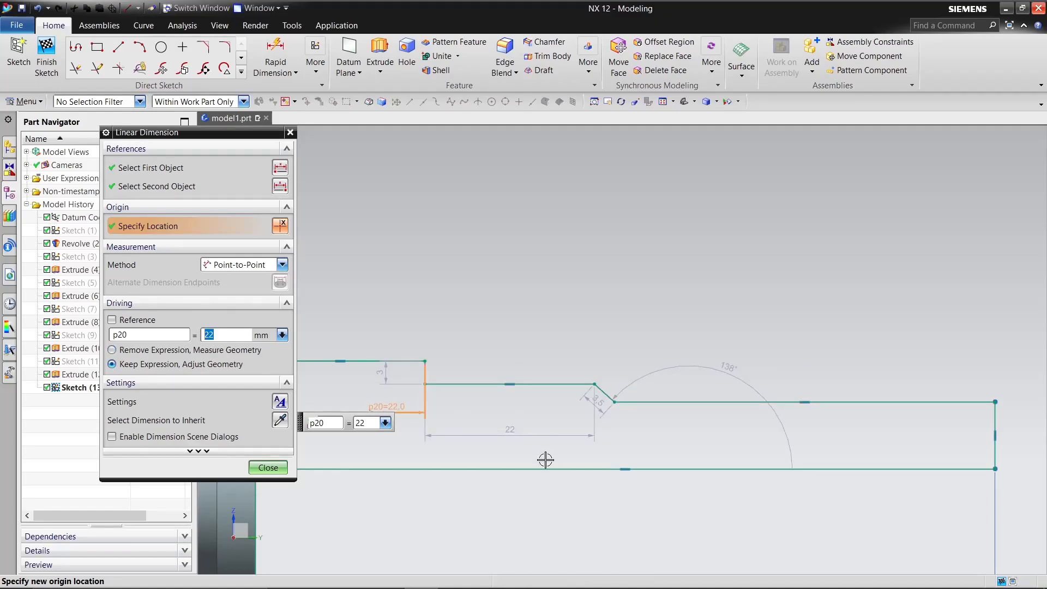
double_click(512, 430)
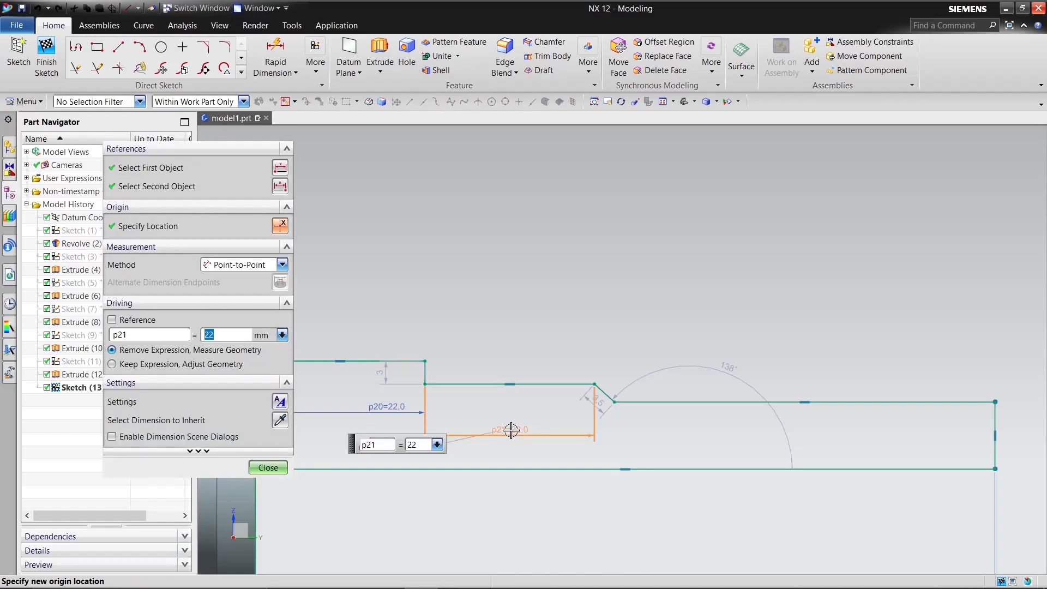
text(2)
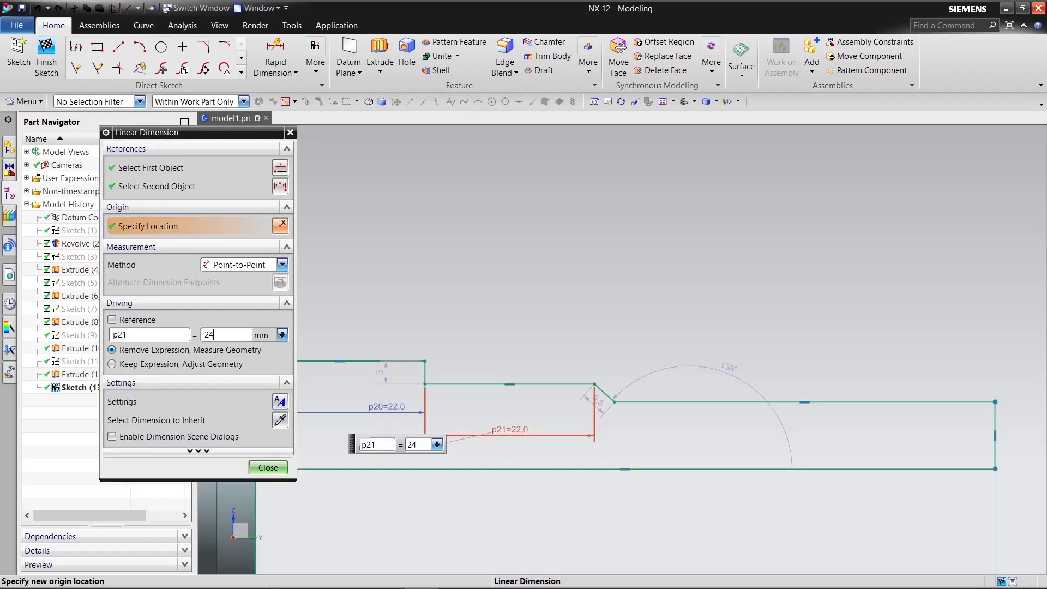
key(Return)
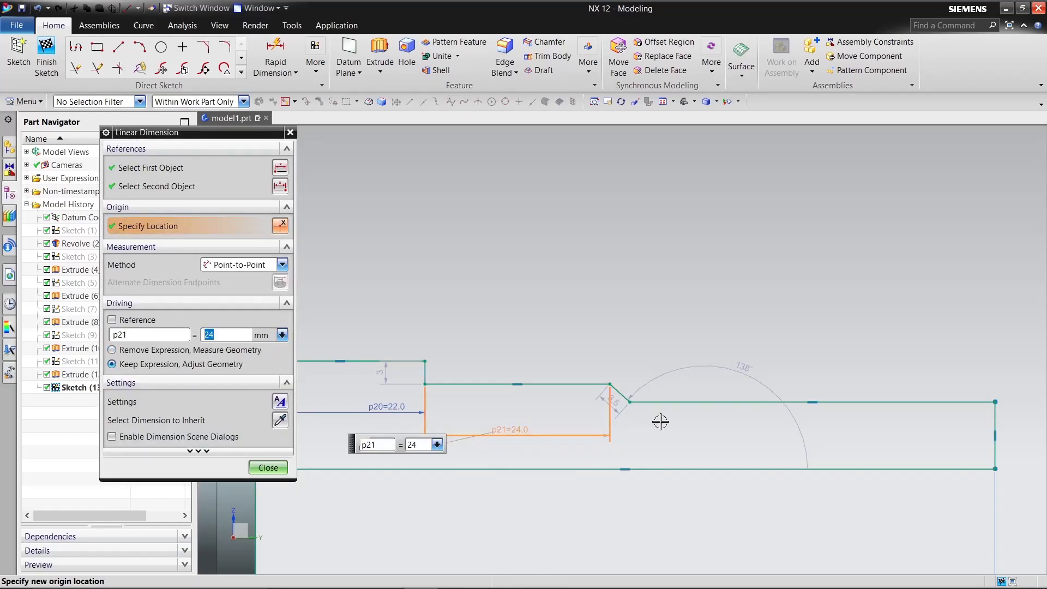
click(269, 468)
Dimension the last horizontal segment's length between its endpoints and set it to 50 mm.
click(275, 55)
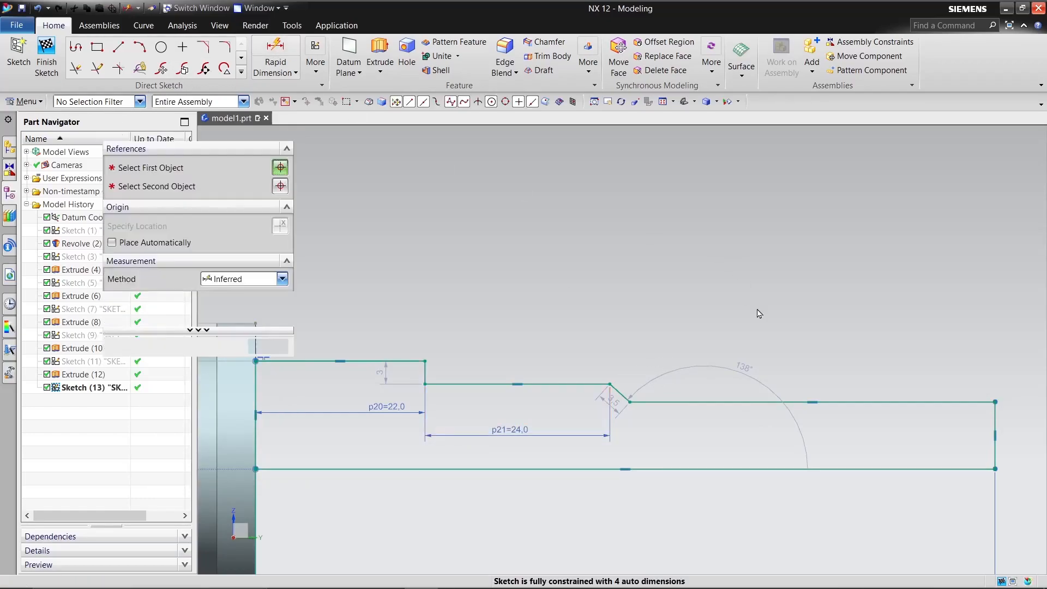
click(997, 403)
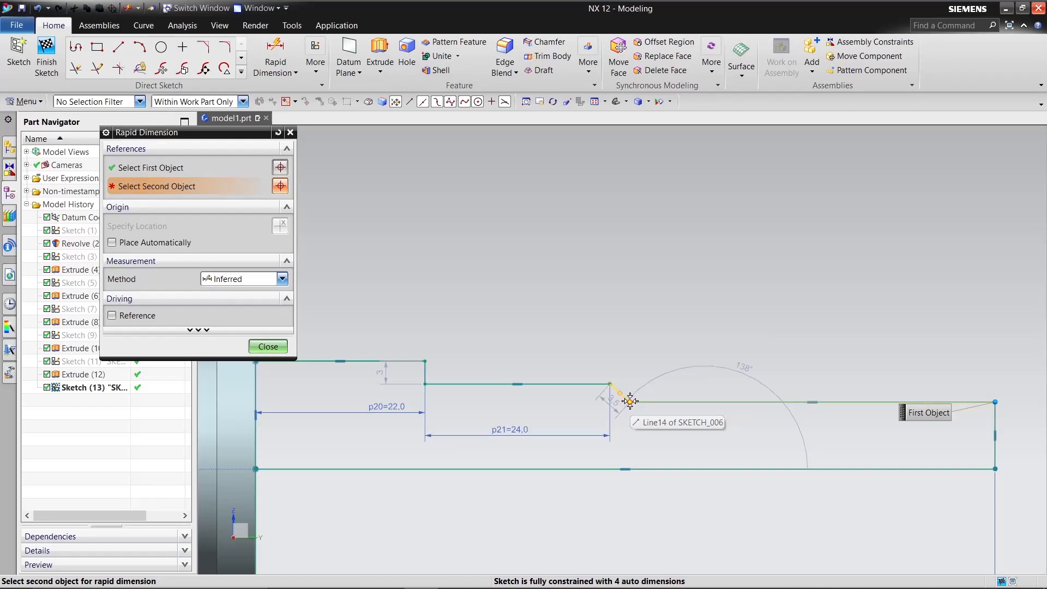
click(630, 402)
click(700, 277)
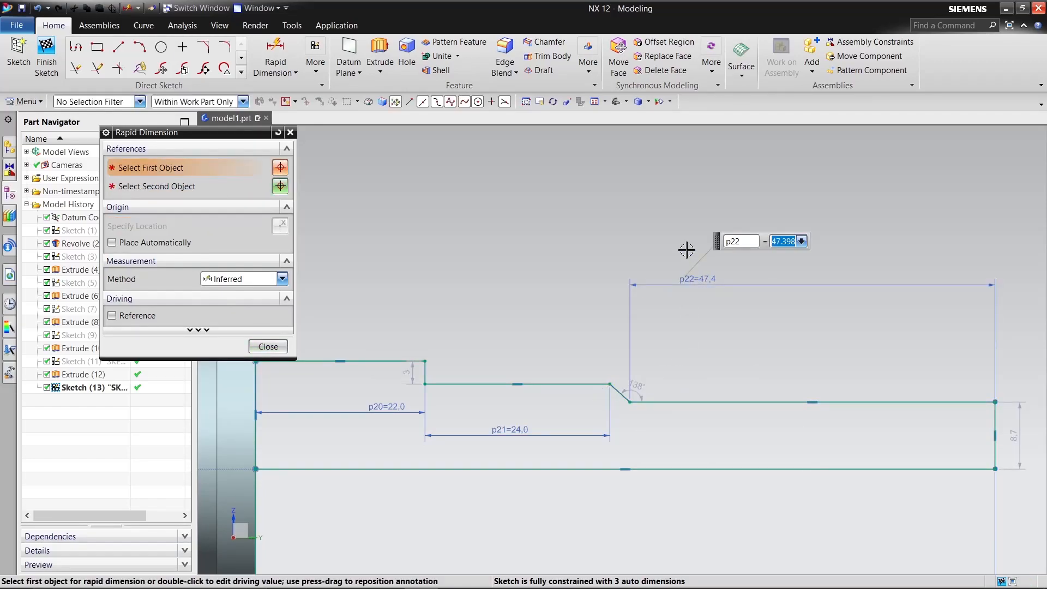
text(50)
key(Return)
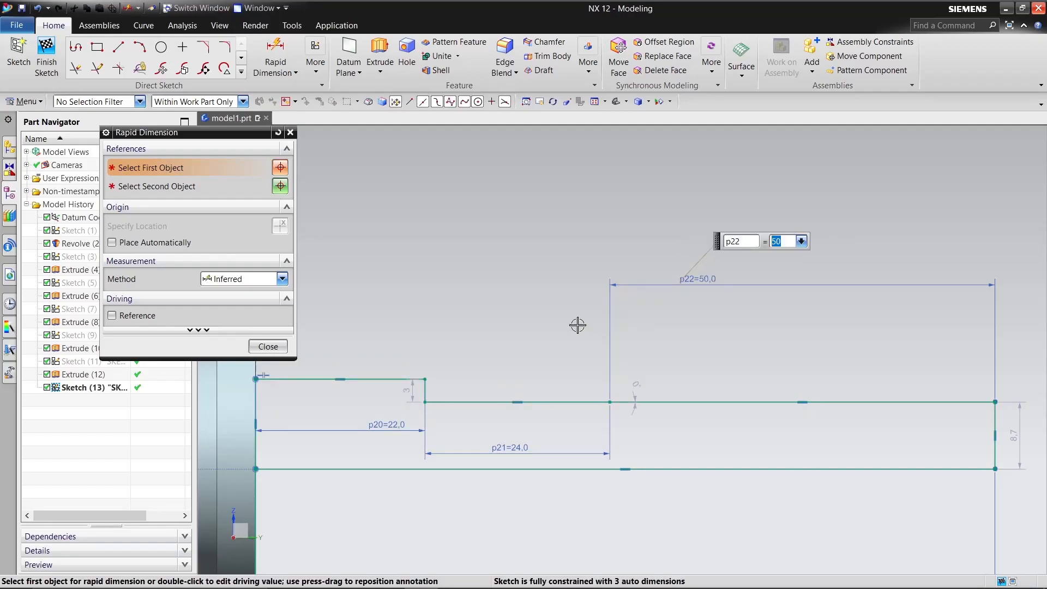
Trim away the 50 mm horizontal segment and the axis line from the profile.
scroll(600, 376, down, 2)
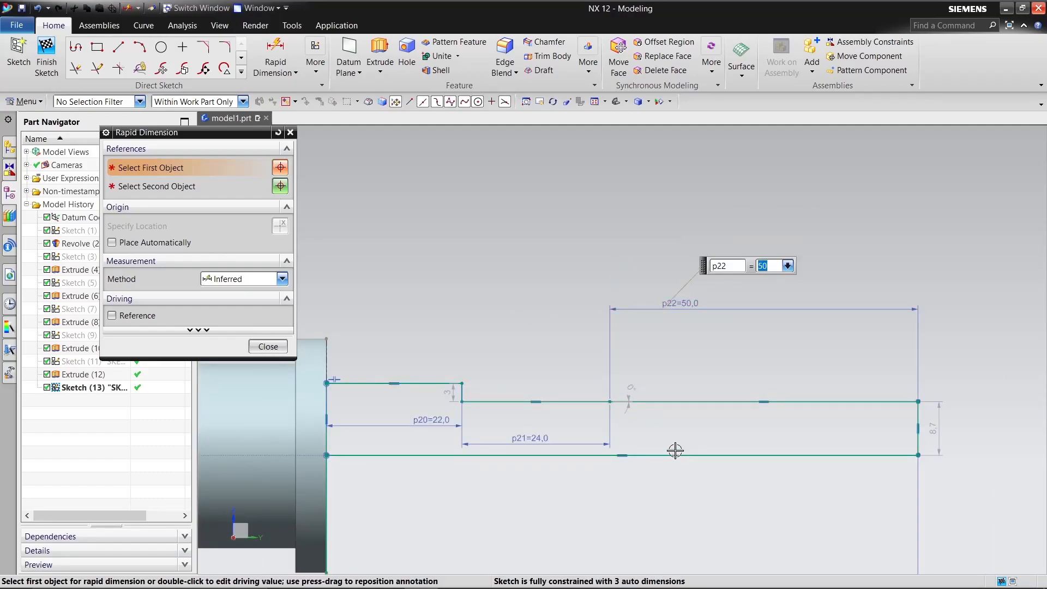
scroll(660, 439, up, 1)
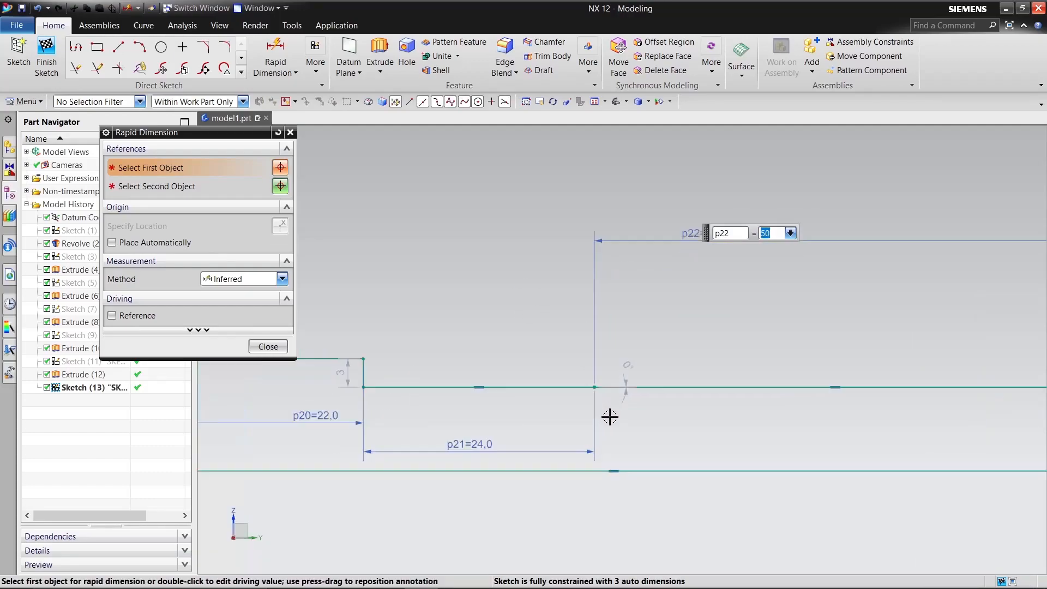
scroll(609, 415, down, 1)
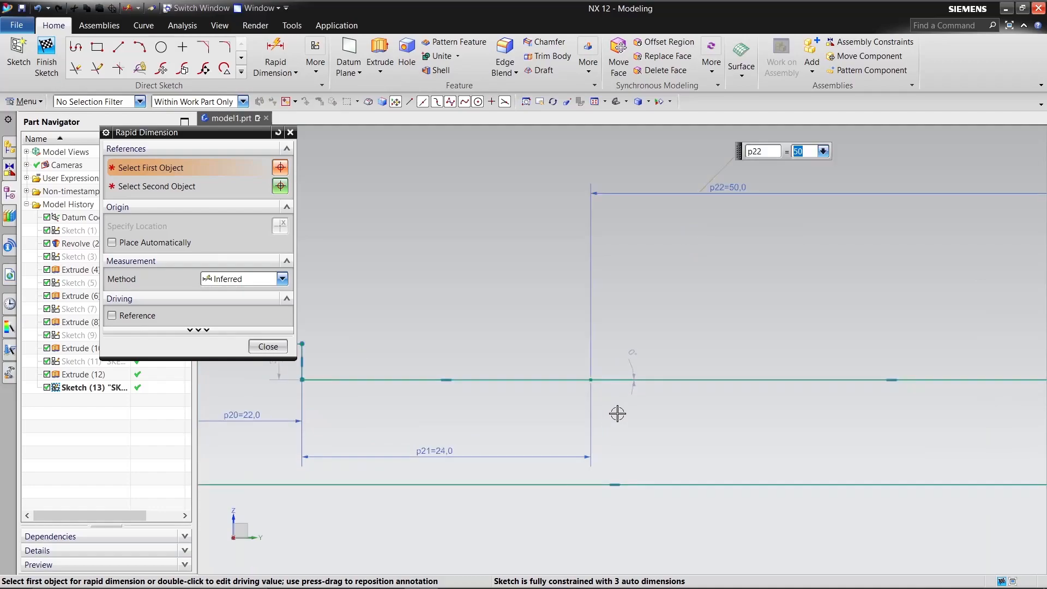
click(75, 70)
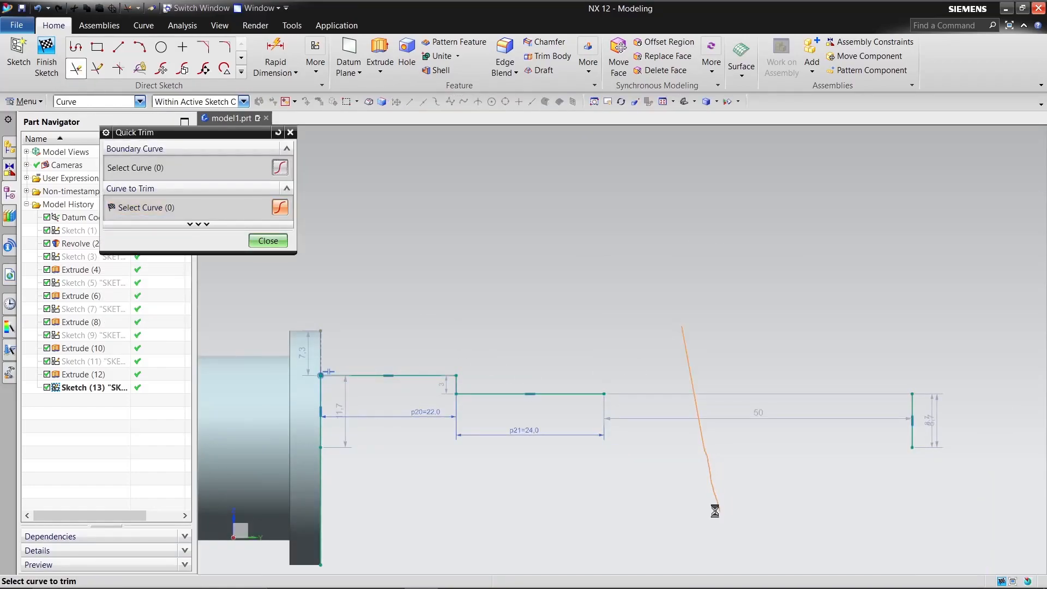
click(268, 241)
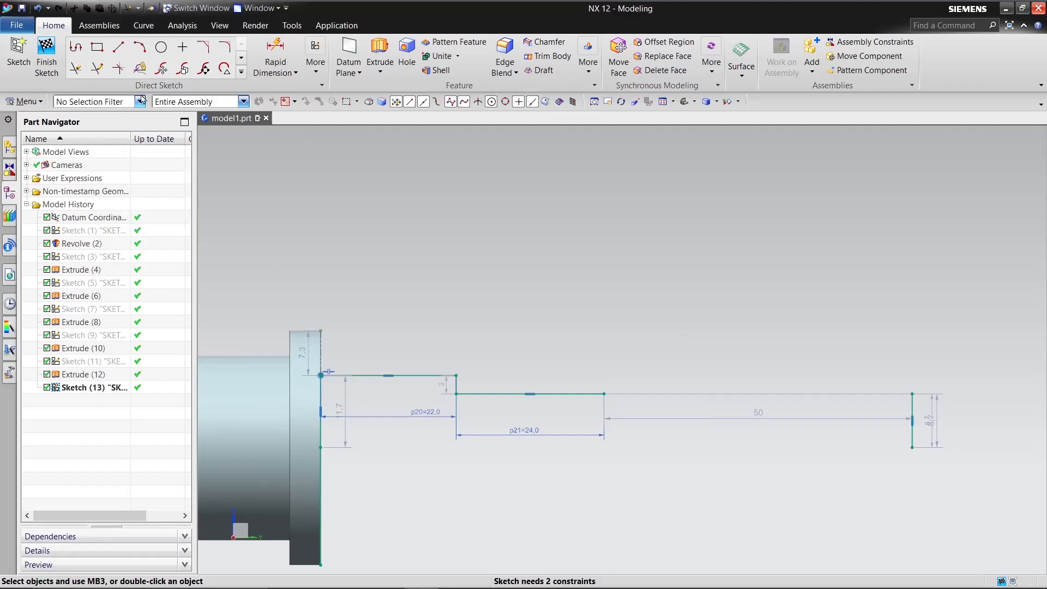
Draw a horizontal line about 46.5 mm long from the flange face along the axis and a vertical line about 18.9 mm up from its end.
click(119, 50)
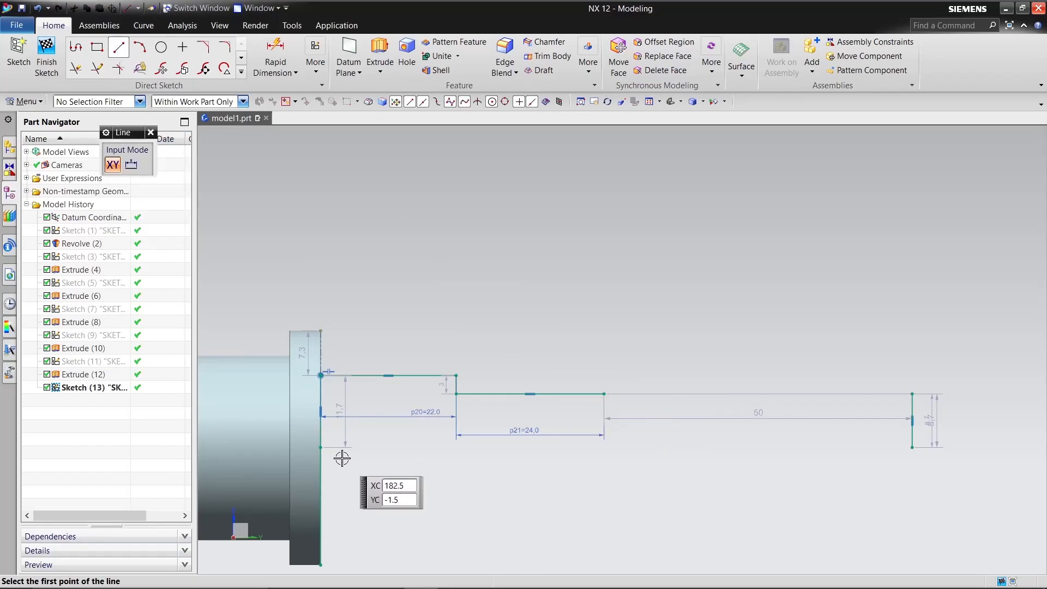
click(324, 447)
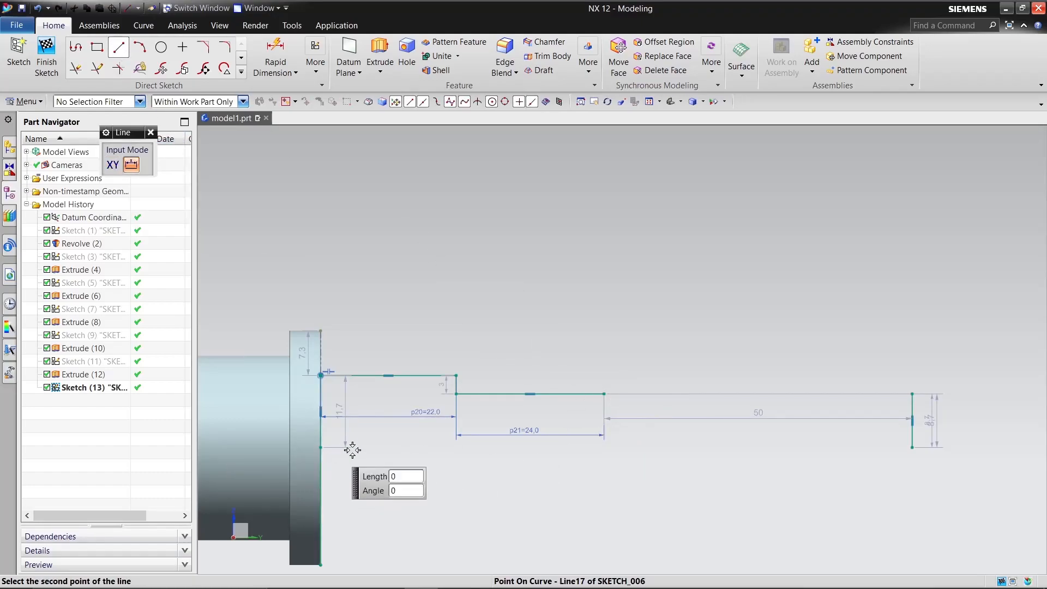
click(607, 448)
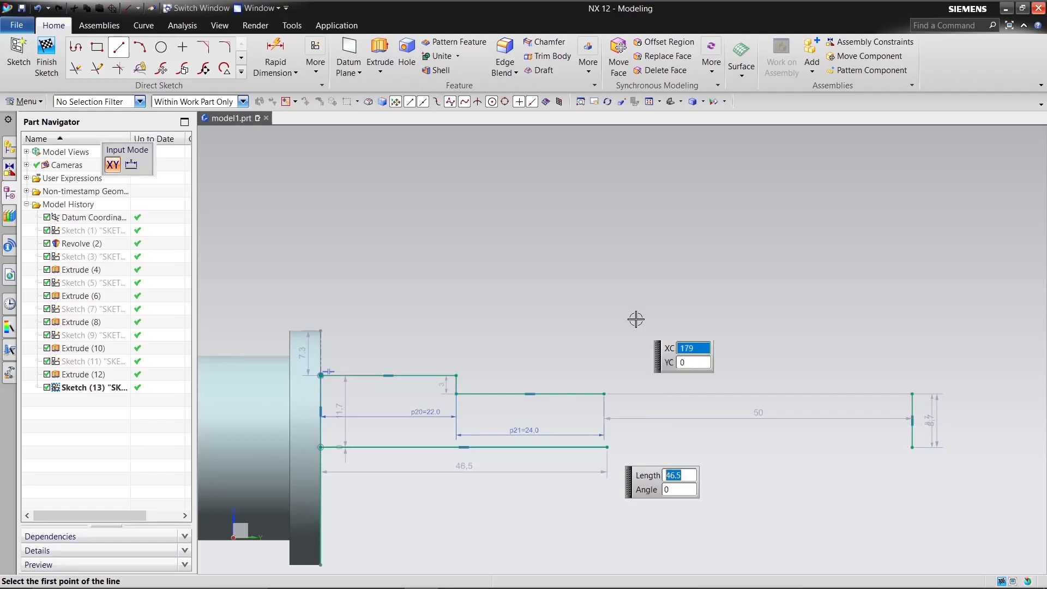
click(608, 446)
click(609, 330)
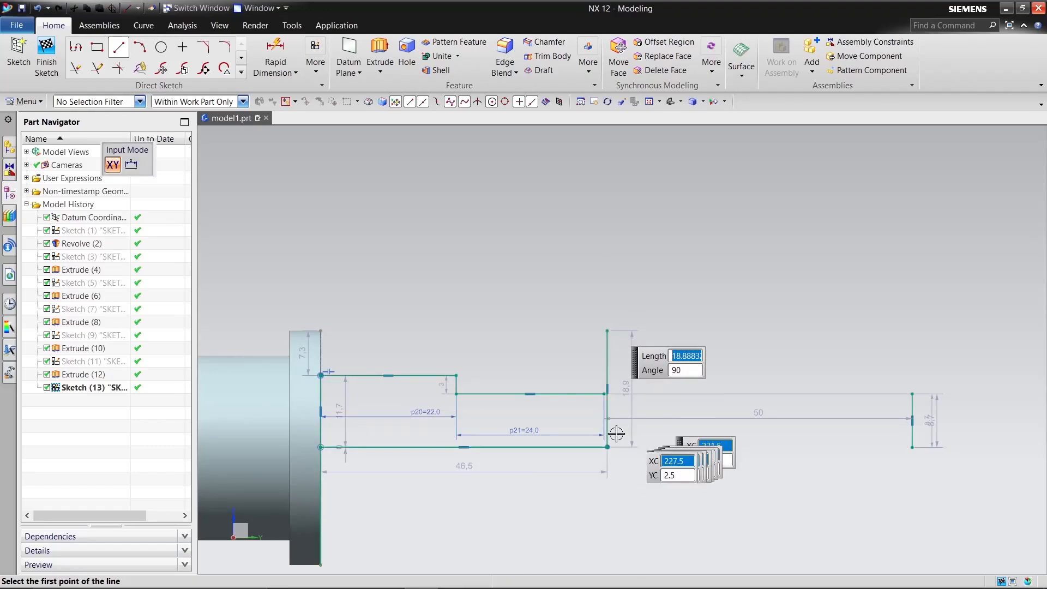
Draw a vertical line about 18 mm long from the end of the 24 mm segment down across the axis line.
scroll(609, 409, up, 1)
scroll(609, 409, up, 4)
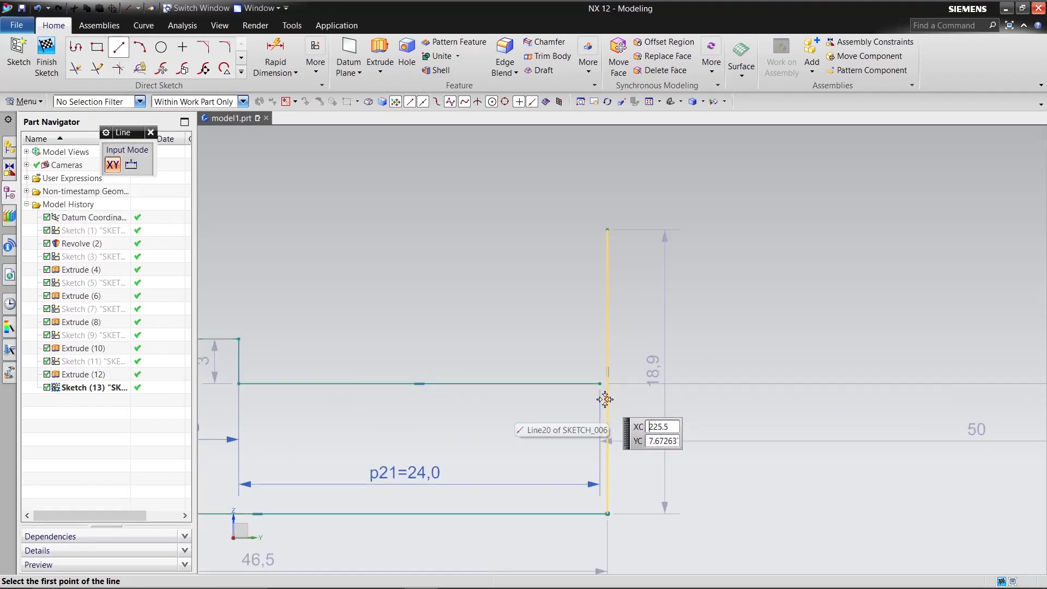
click(595, 368)
scroll(586, 412, down, 4)
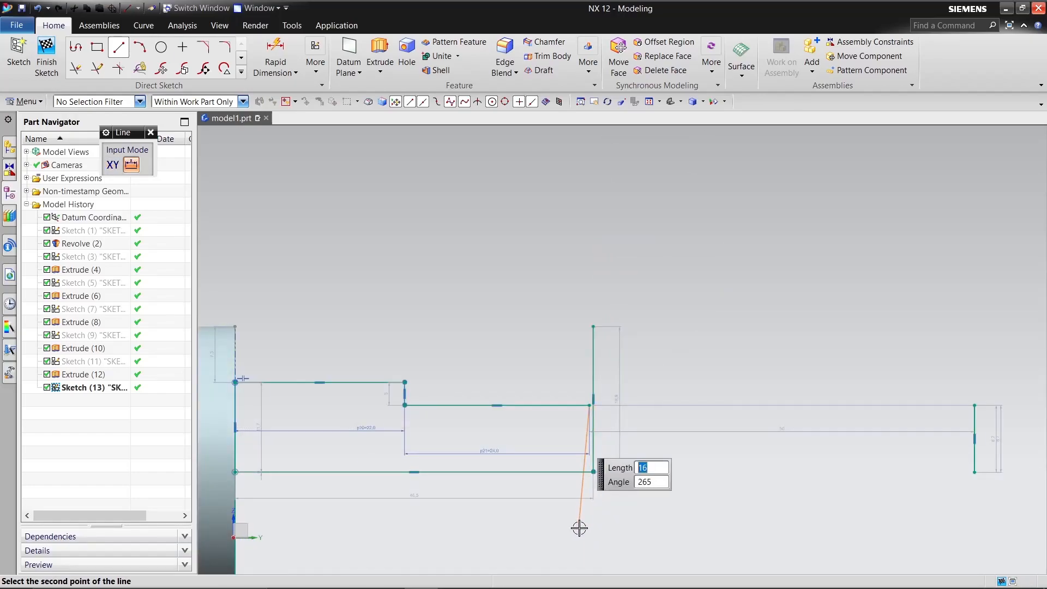
click(589, 543)
right_click(773, 411)
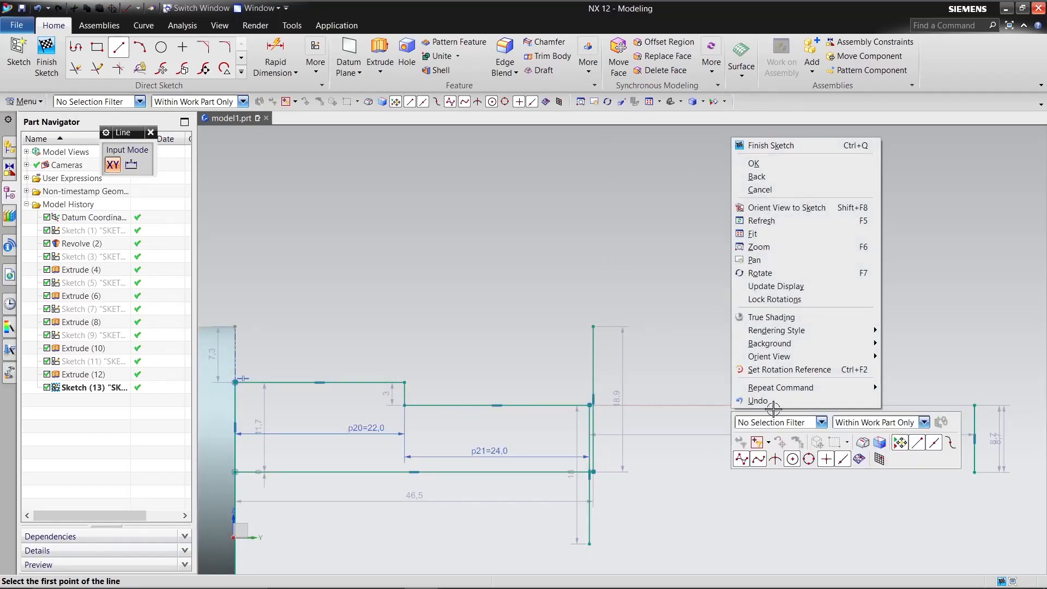
click(780, 163)
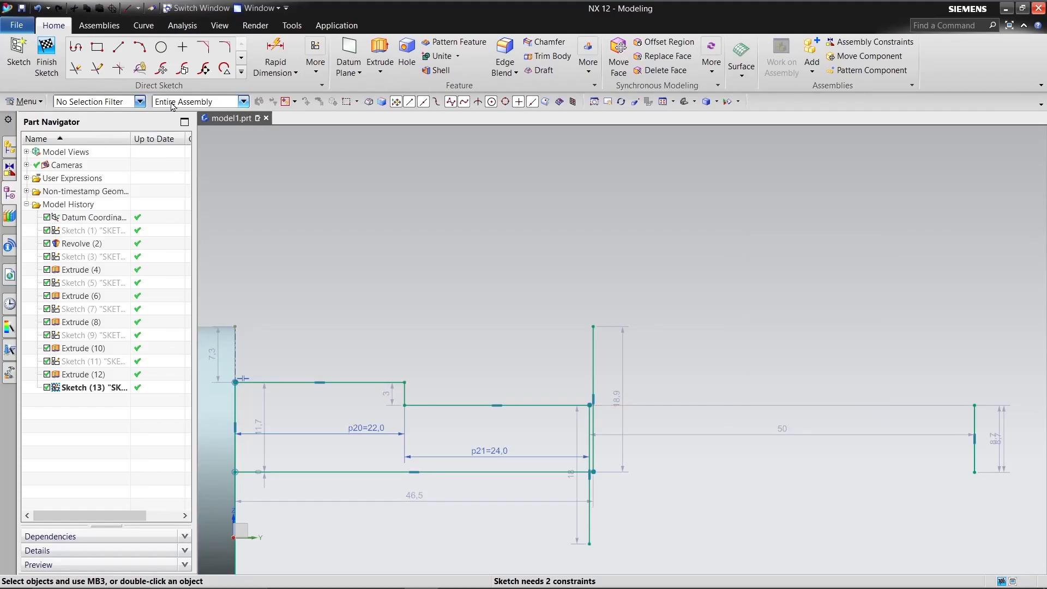
Trim away the extra outer vertical line and the line ends overhanging the profile's lower corner.
click(77, 70)
scroll(633, 480, up, 5)
scroll(575, 487, down, 4)
click(537, 458)
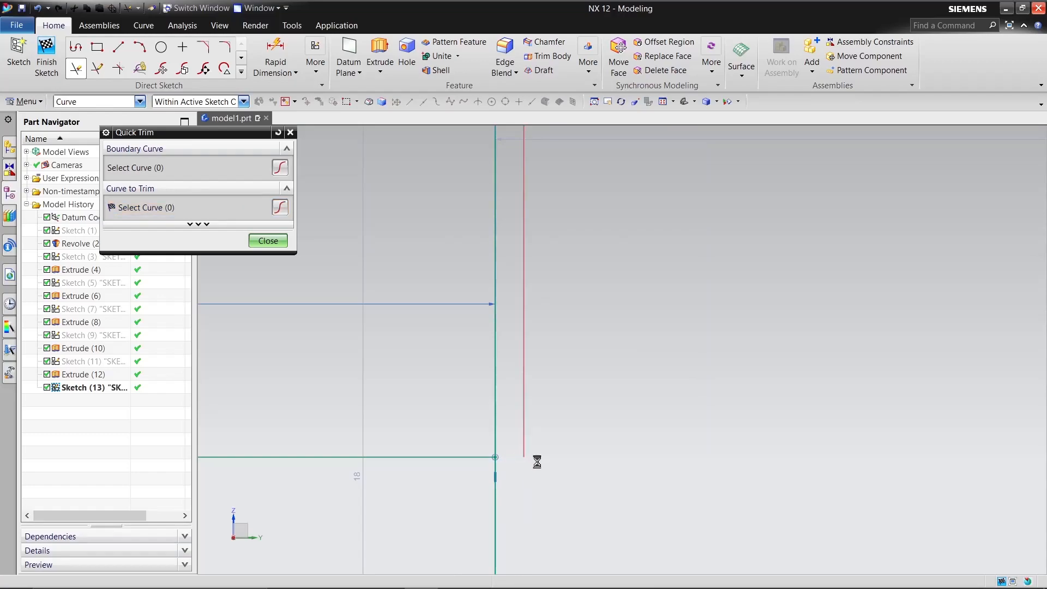
click(492, 505)
scroll(551, 494, down, 5)
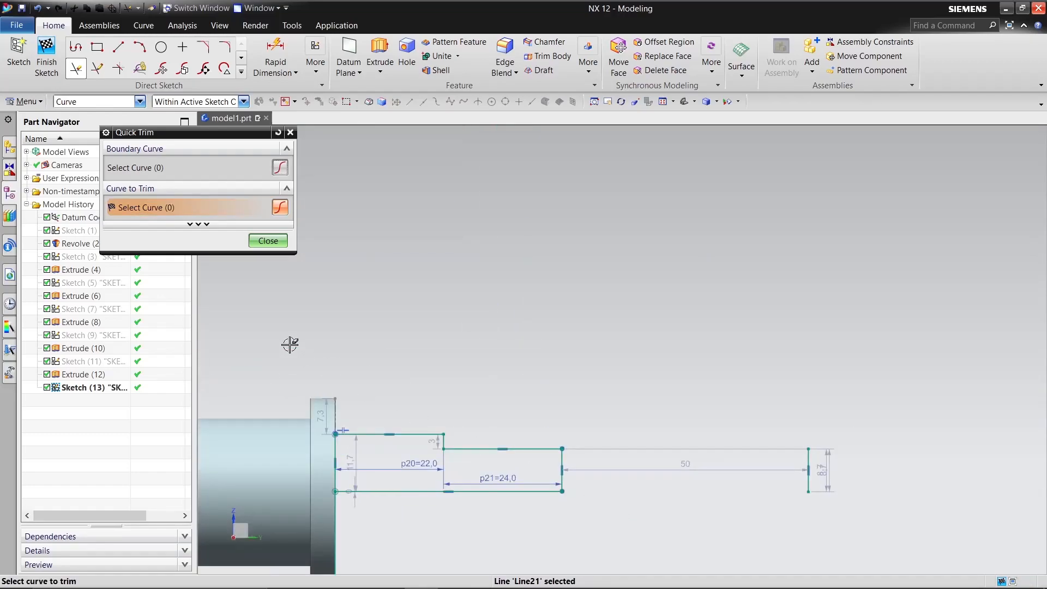
click(268, 240)
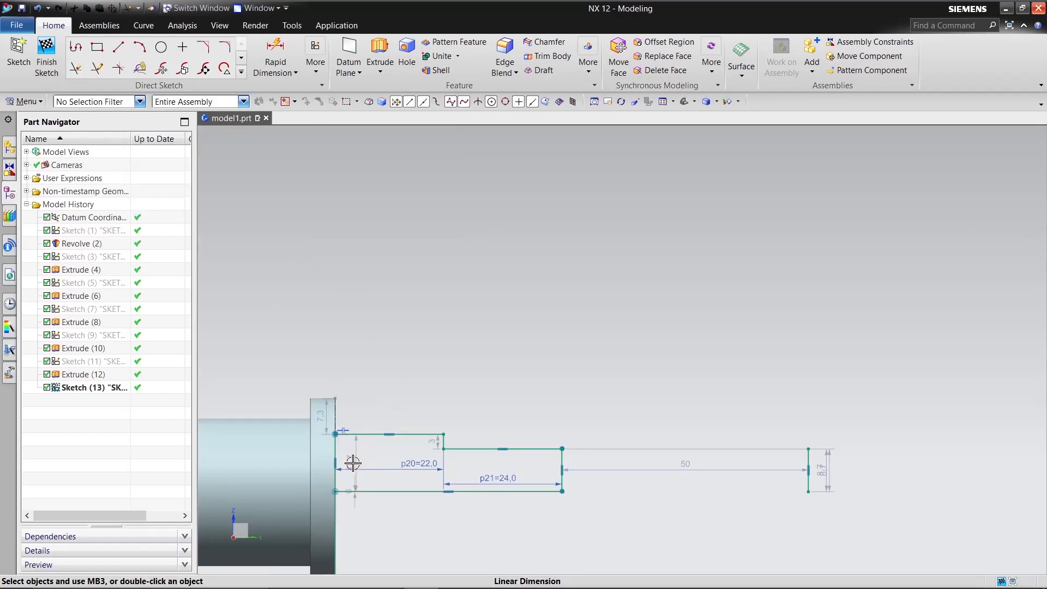
Set the vertical dimension of the first section at the flange to 14 mm.
double_click(260, 315)
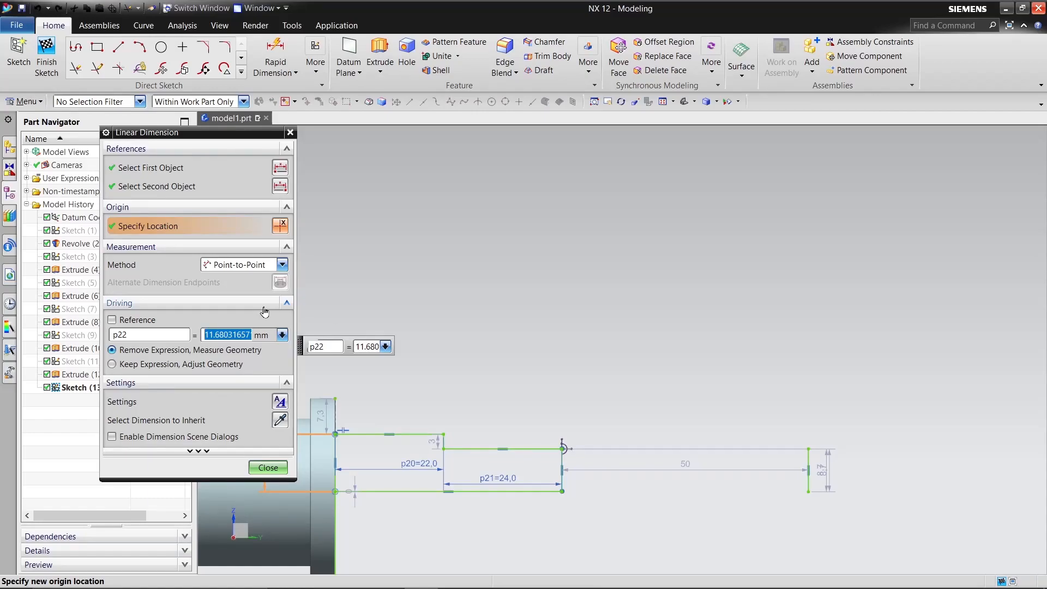
text(14)
key(Return)
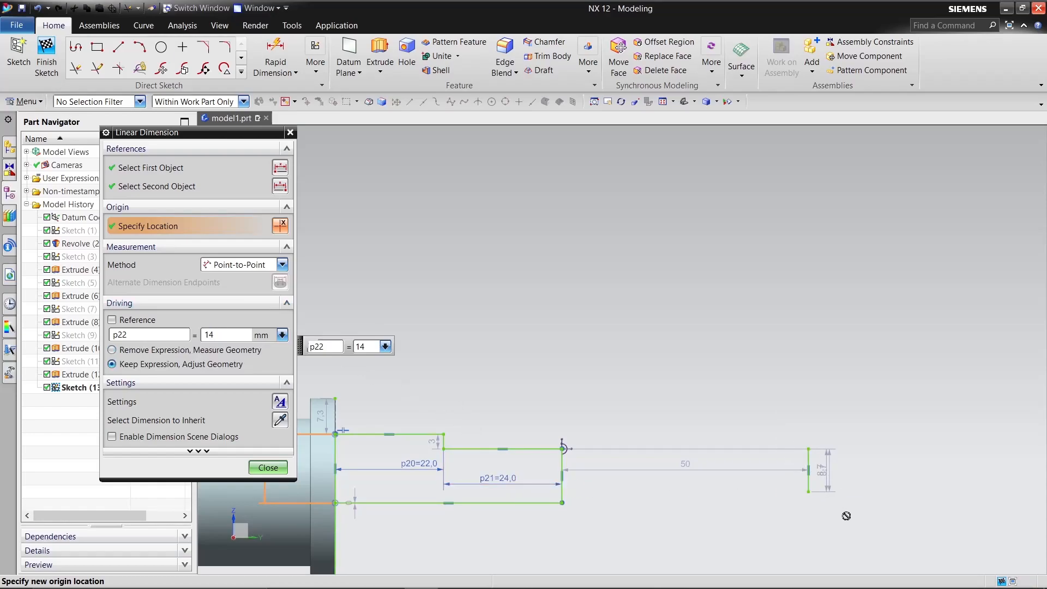
click(268, 467)
Delete the leftover vertical line beyond the profile's end together with its dimensions.
mouse_move(756, 418)
mouse_down()
mouse_move(799, 476)
mouse_move(876, 516)
mouse_up()
key(Delete)
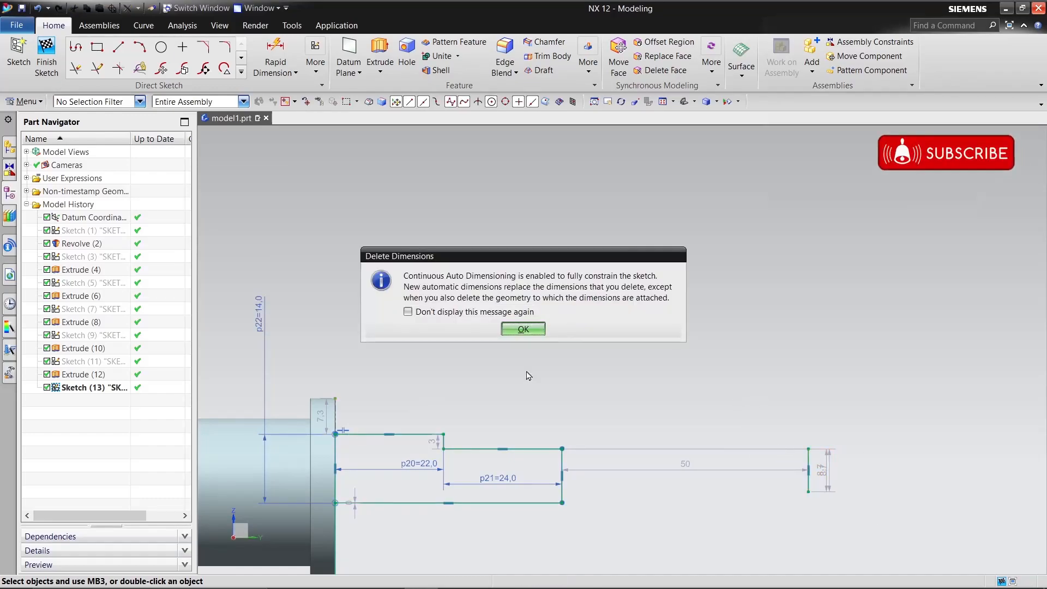
click(524, 326)
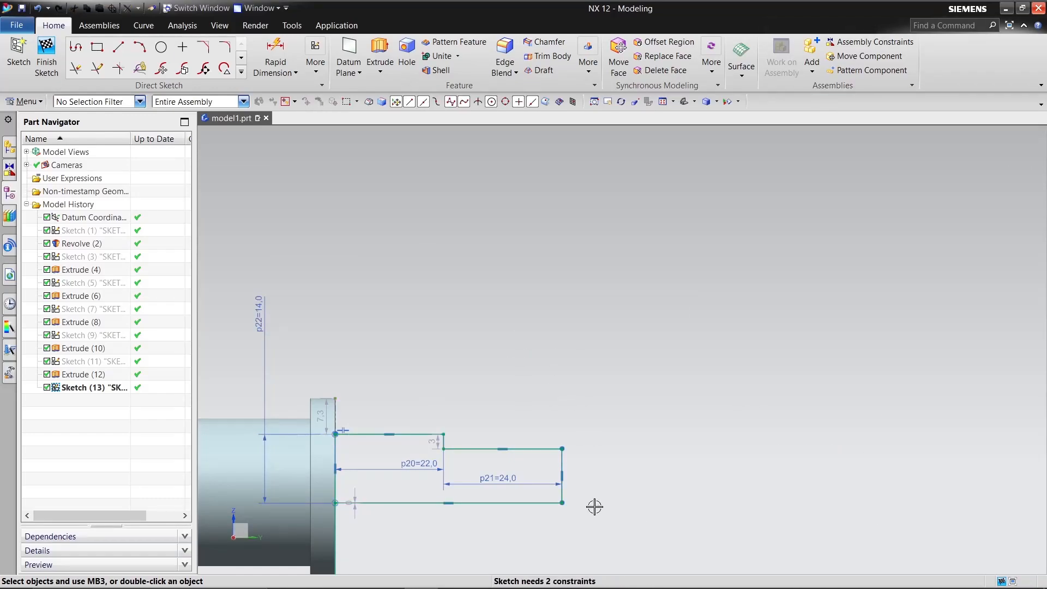
Reposition the 22 mm length dimension inside the profile and the 7.3 mm dimension outside the flange face.
drag(413, 470, 411, 344)
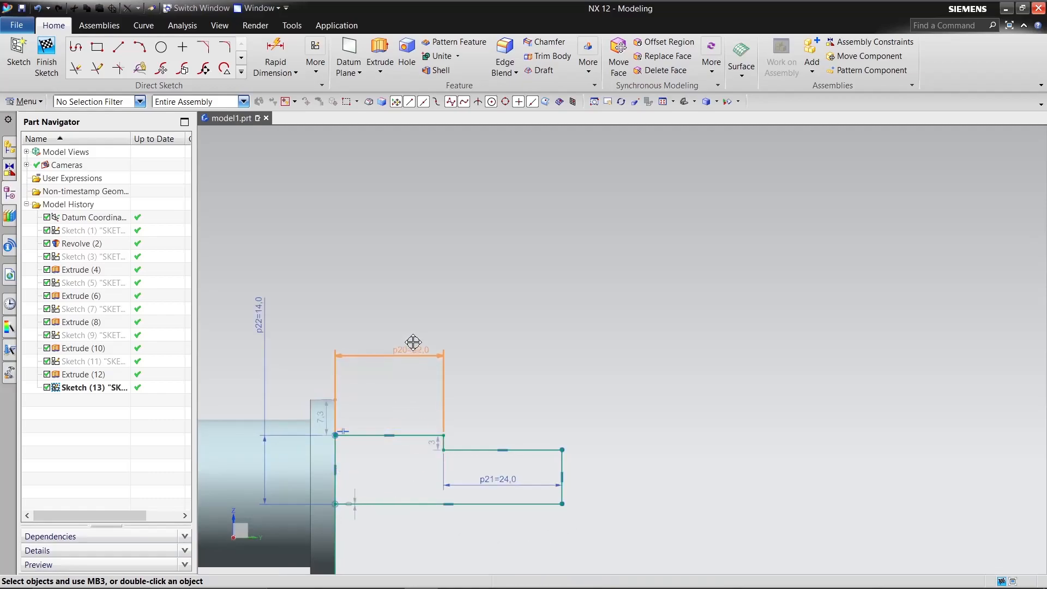
scroll(325, 406, up, 4)
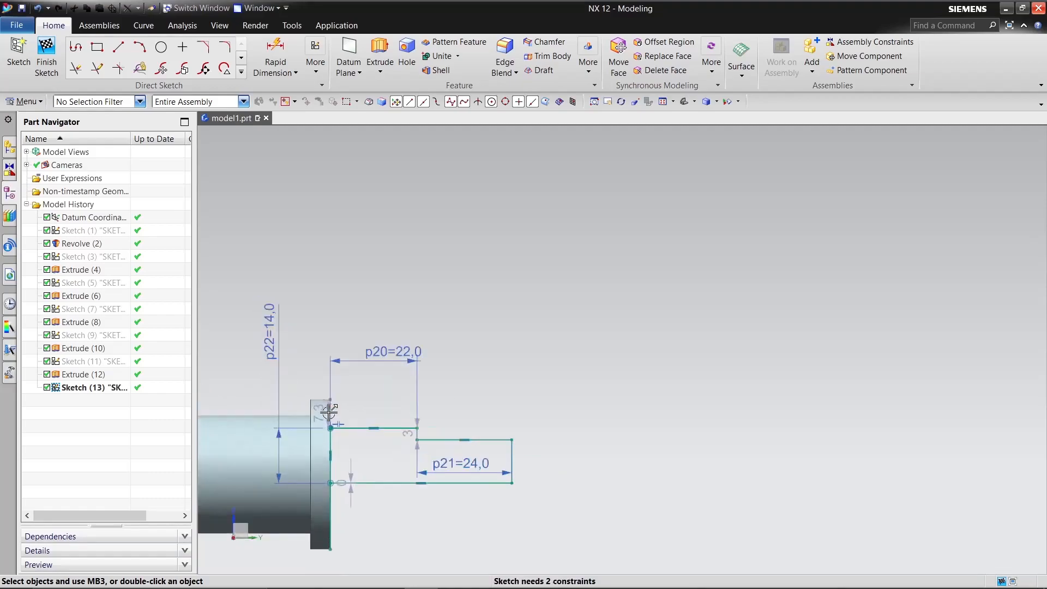
click(304, 365)
key(Escape)
drag(500, 198, 458, 497)
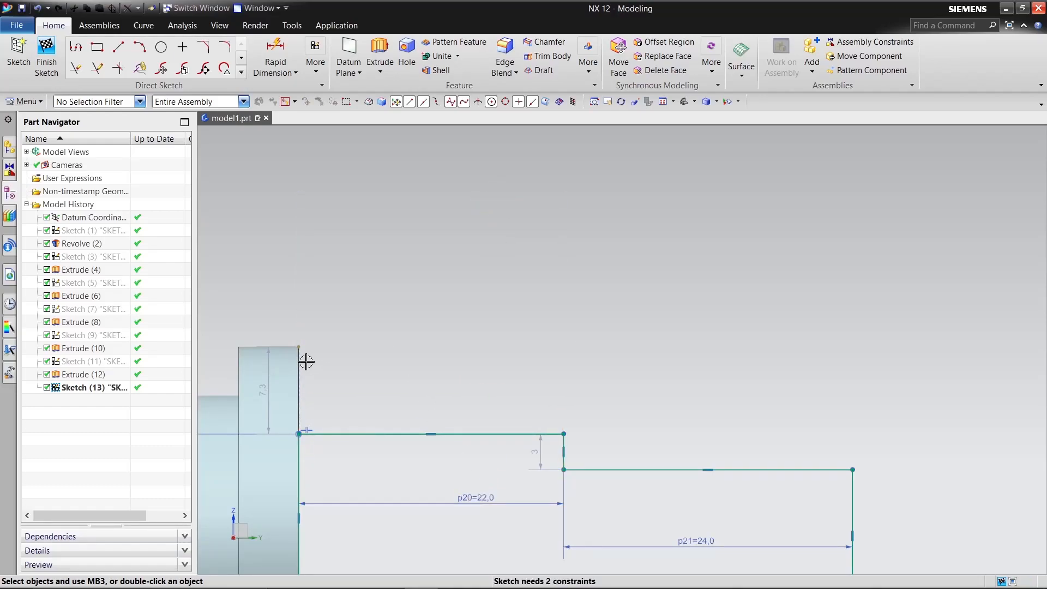
drag(272, 392, 401, 394)
scroll(460, 398, down, 4)
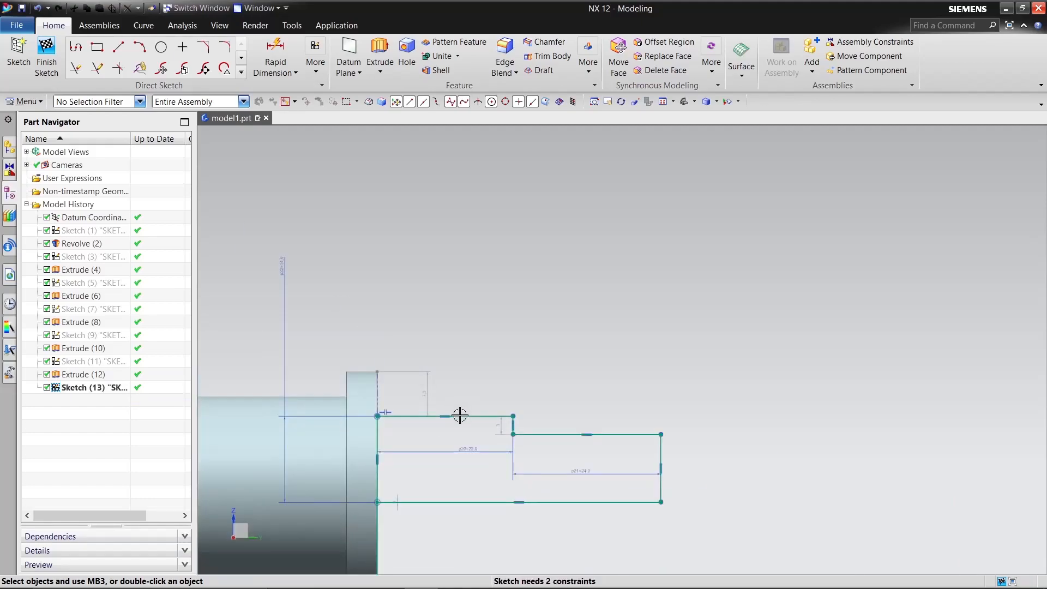
scroll(451, 491, up, 2)
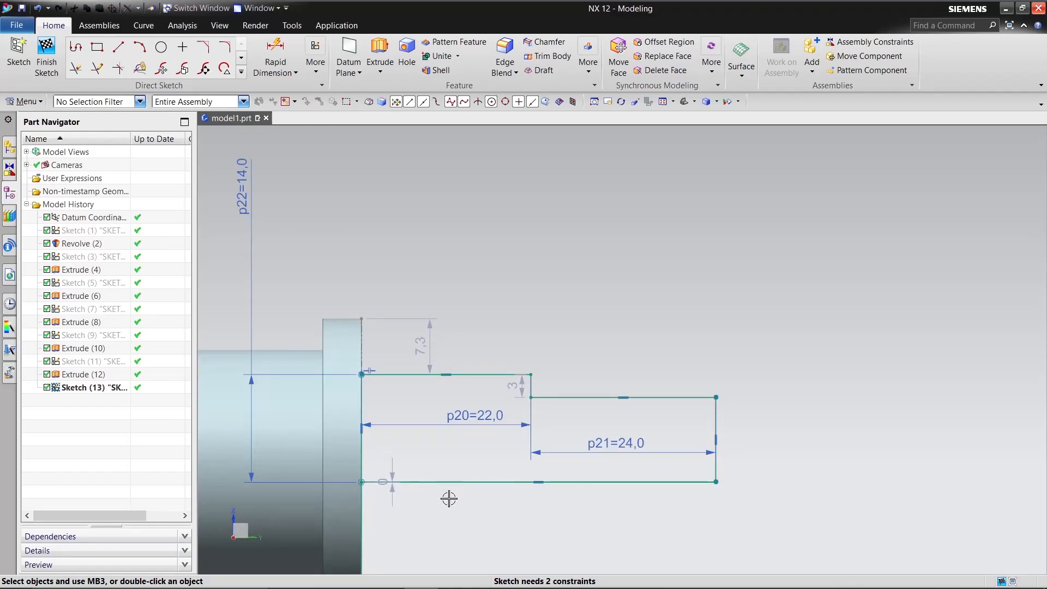
Apply a horizontal alignment constraint between the arc center of the revolved section's end edge and the profile's lower corner at the flange.
click(316, 64)
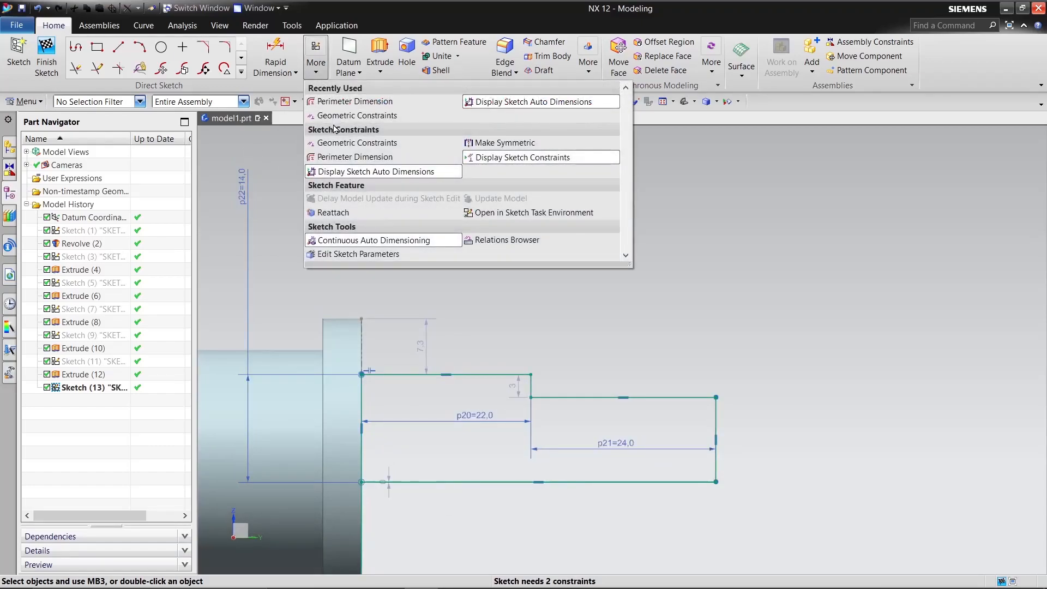
click(336, 143)
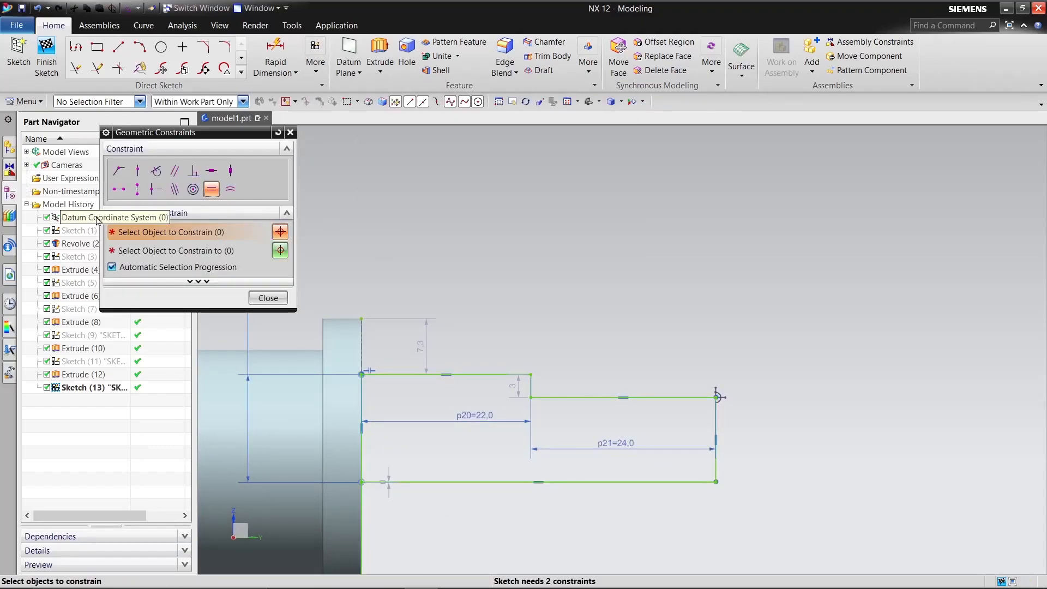
scroll(559, 208, up, 1)
scroll(564, 229, down, 8)
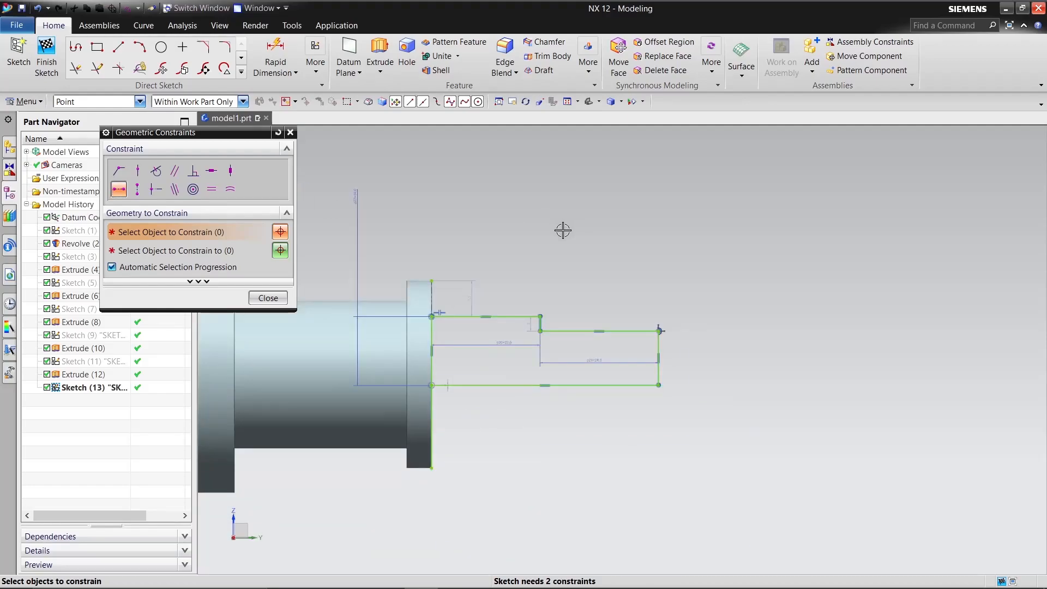
scroll(360, 382, up, 4)
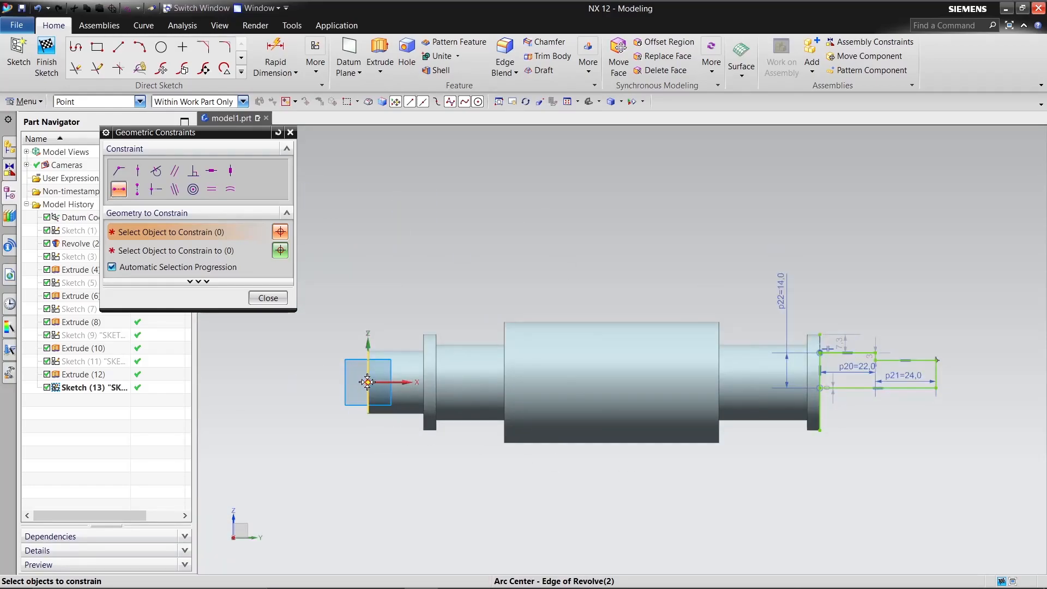
click(369, 382)
click(821, 388)
click(268, 298)
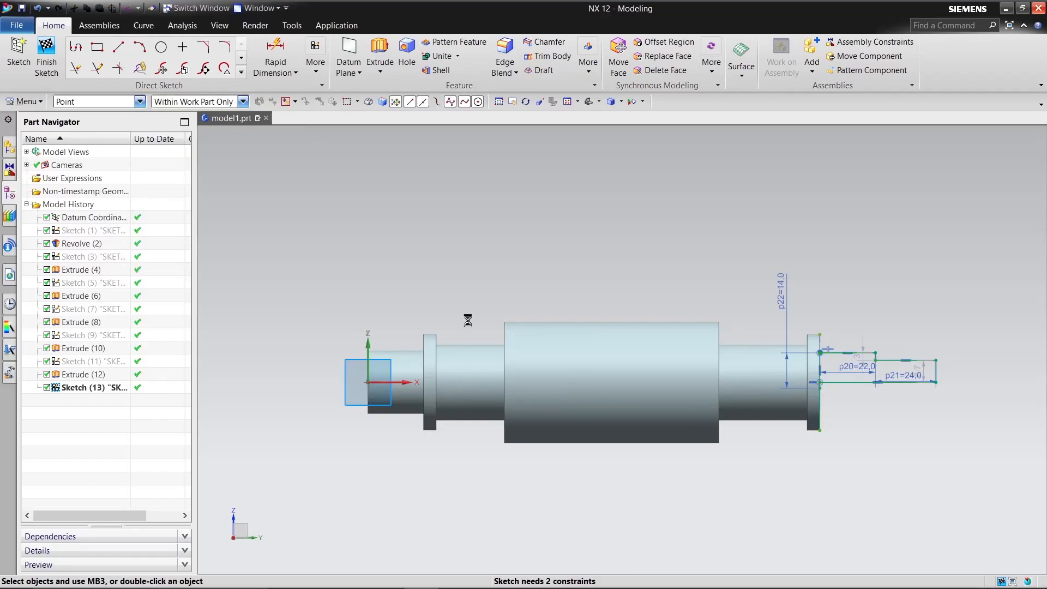
Move the 22 mm length dimension below the profile's axis line.
scroll(933, 321, down, 3)
scroll(886, 361, up, 5)
scroll(886, 362, up, 5)
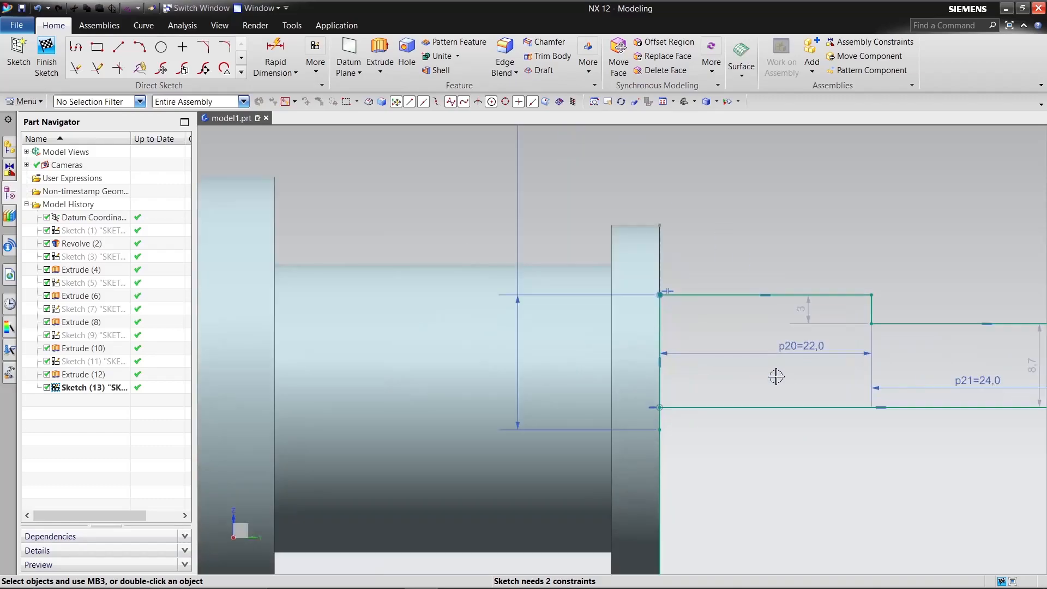
drag(818, 333, 814, 522)
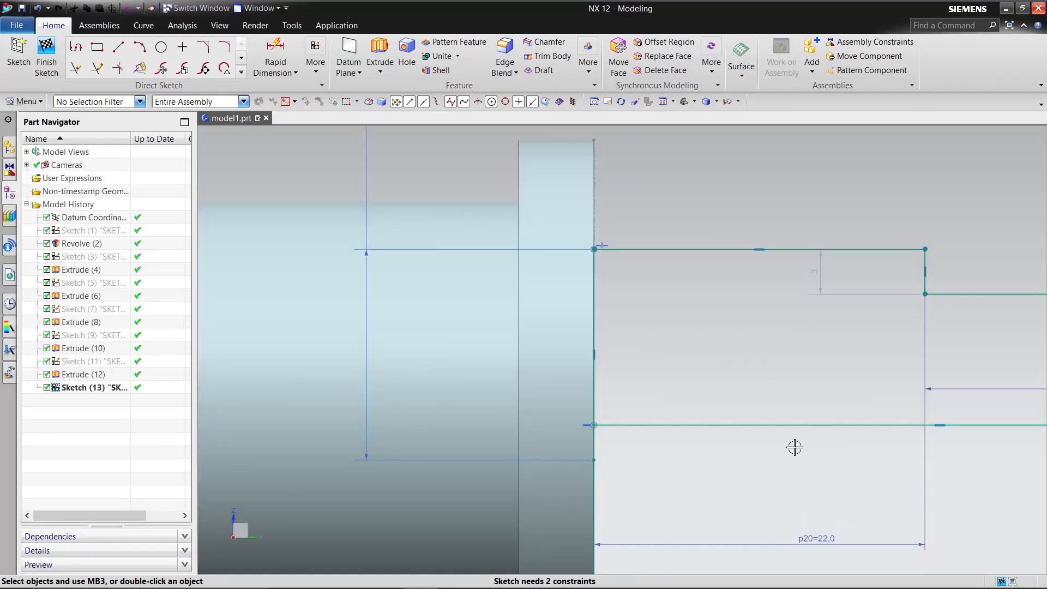
scroll(795, 444, down, 4)
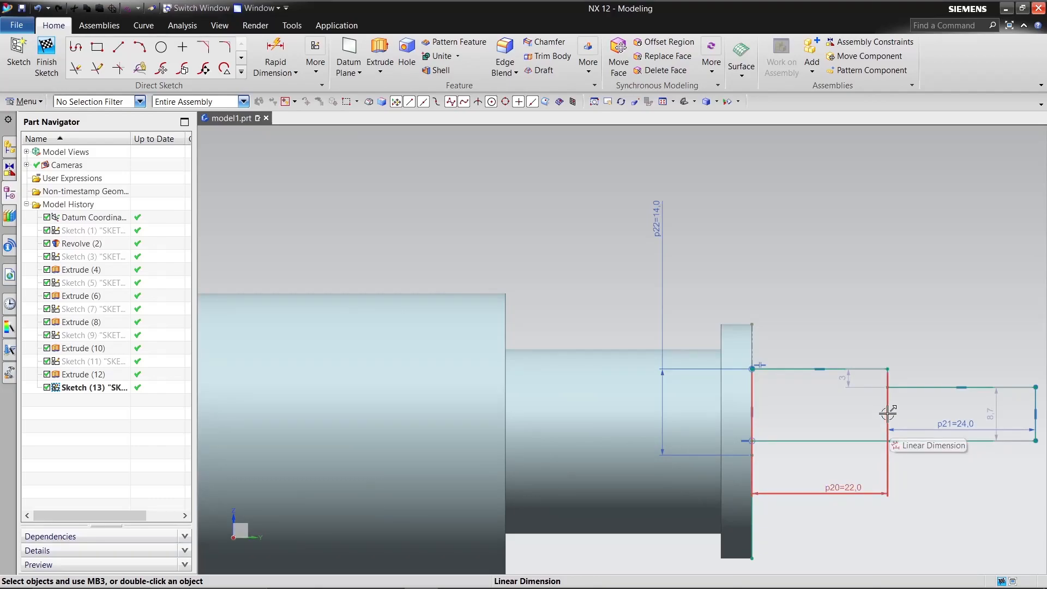
Move the end section's height dimension text above the profile and set the height to 12 mm.
drag(998, 415, 1000, 388)
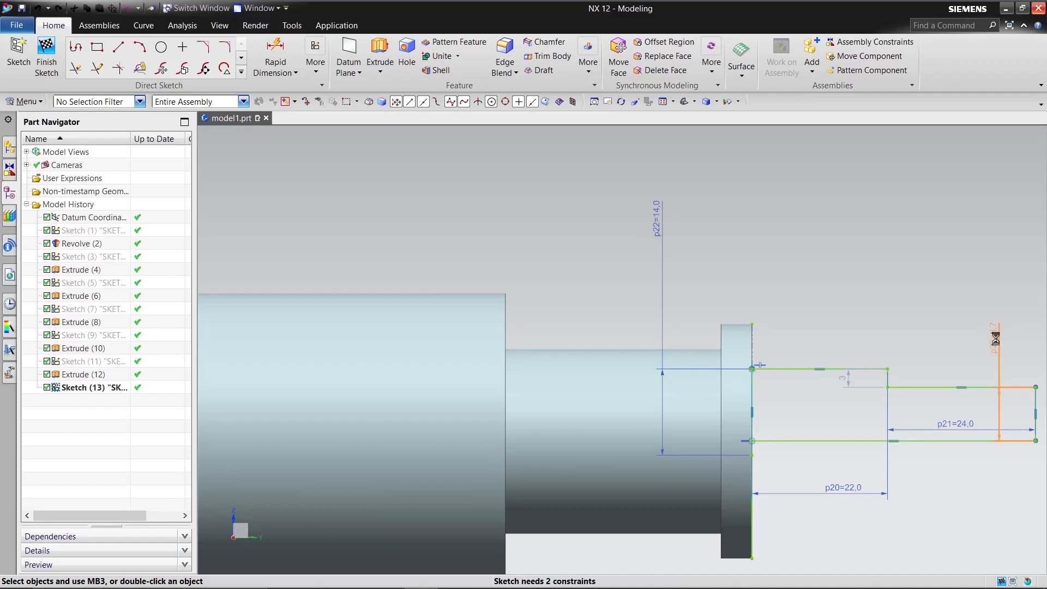
double_click(995, 339)
text(12)
key(Return)
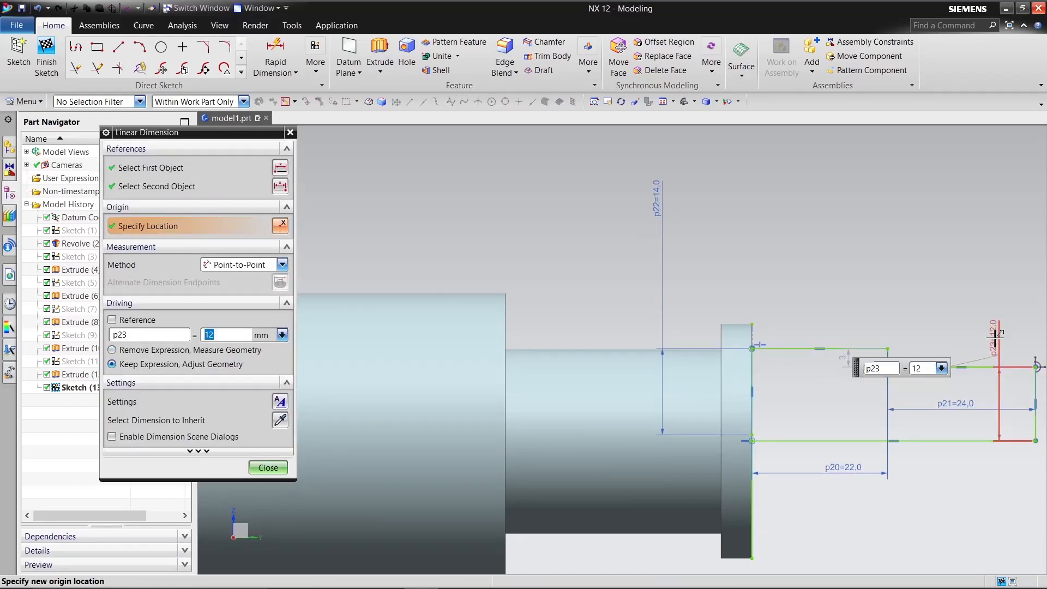
scroll(934, 438, down, 2)
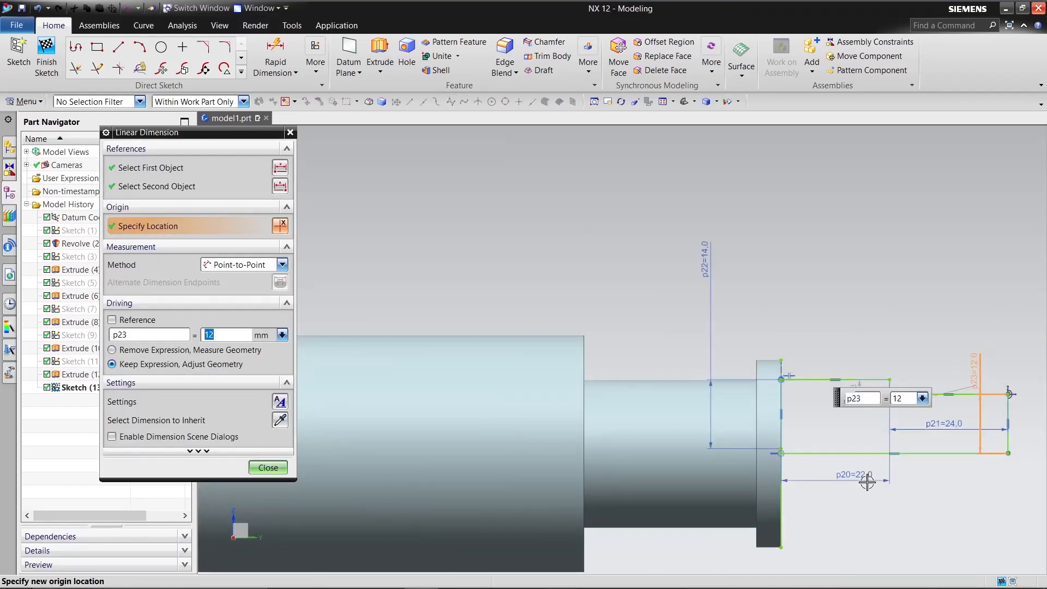
click(264, 471)
Move the 24 mm length dimension above the profile and the 12 mm height dimension beyond the profile's end.
scroll(758, 494, up, 4)
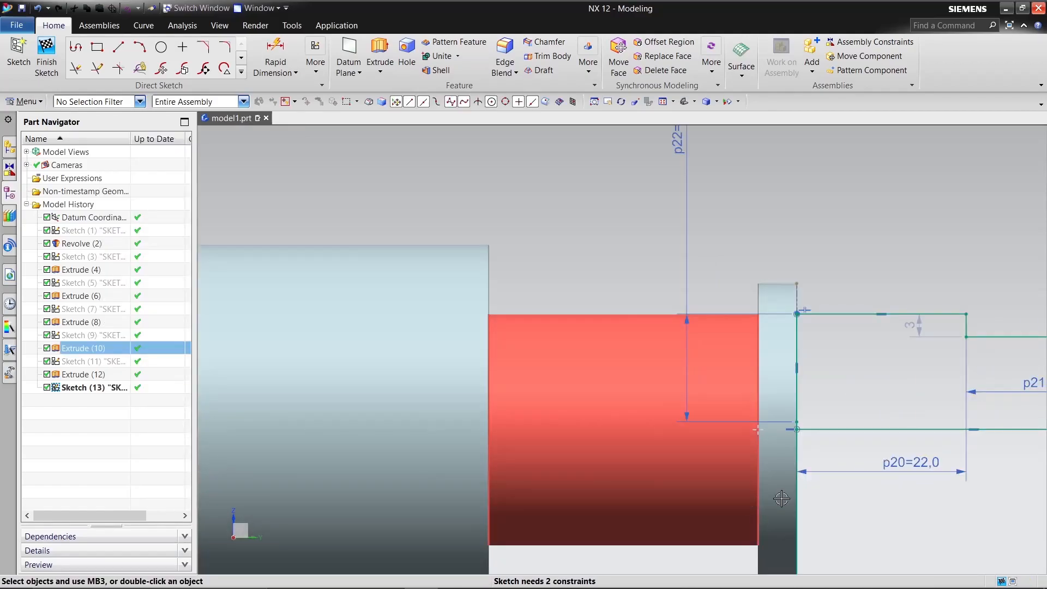
scroll(837, 486, down, 6)
scroll(1004, 412, down, 2)
scroll(1001, 421, up, 6)
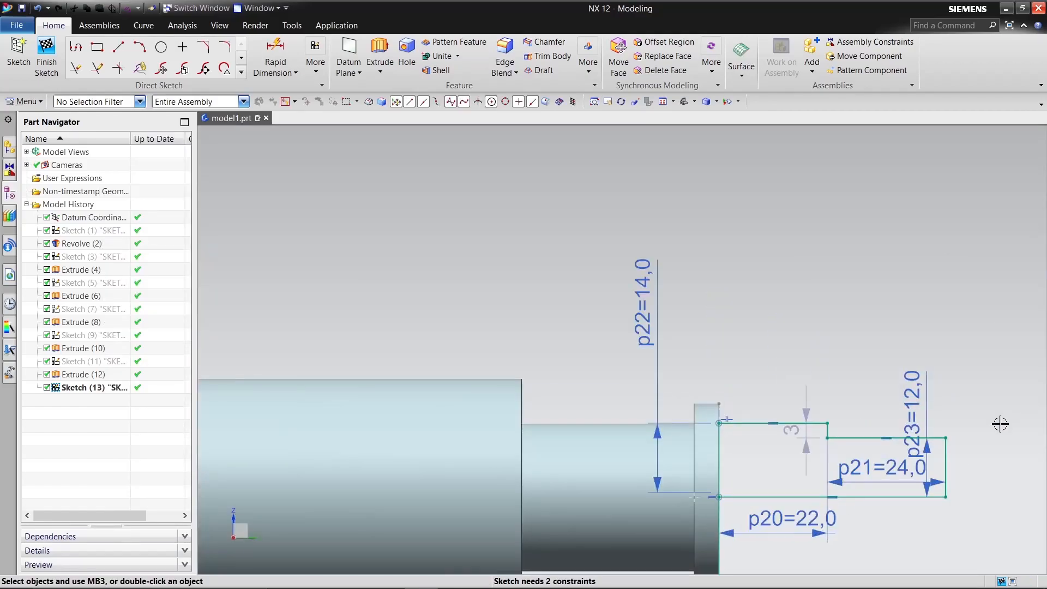
drag(772, 514, 786, 284)
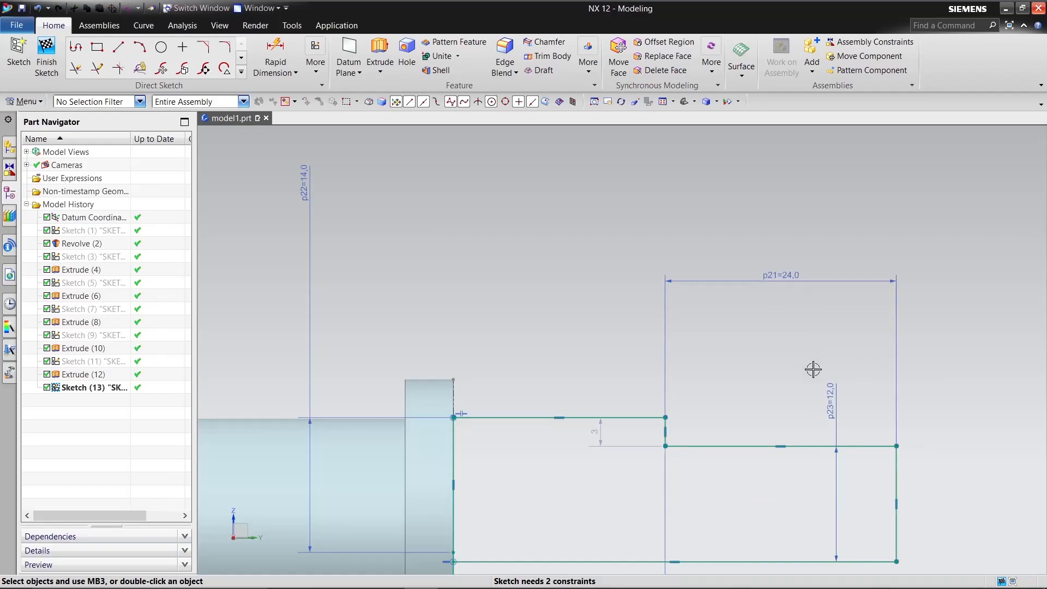
mouse_move(840, 402)
mouse_down()
mouse_move(1000, 437)
mouse_move(996, 484)
mouse_up()
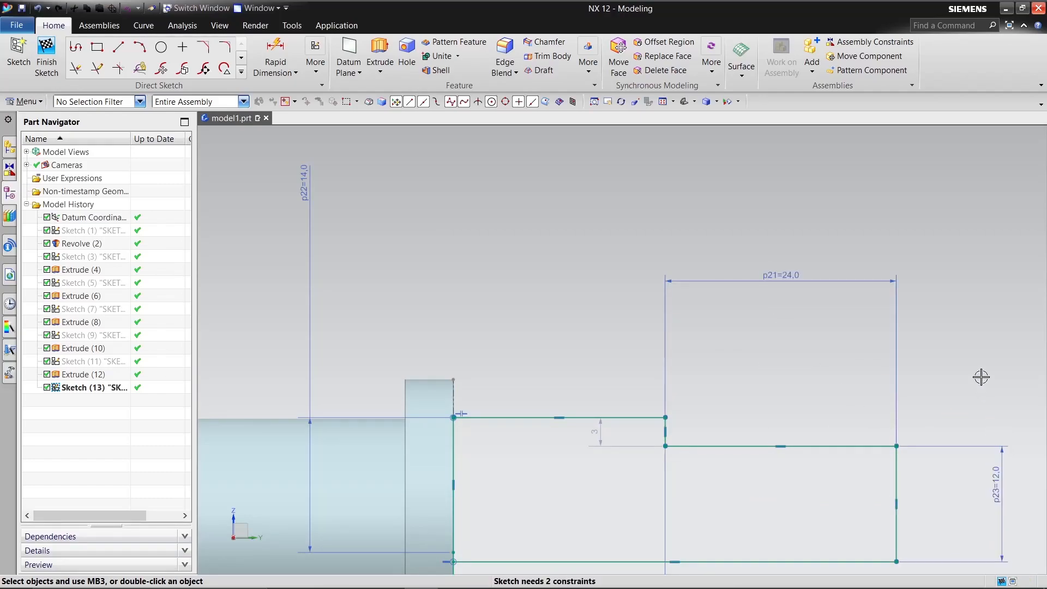
Set the height of the step between the end profile's two sections to 2 mm.
double_click(600, 432)
text(2)
key(Return)
scroll(599, 337, down, 2)
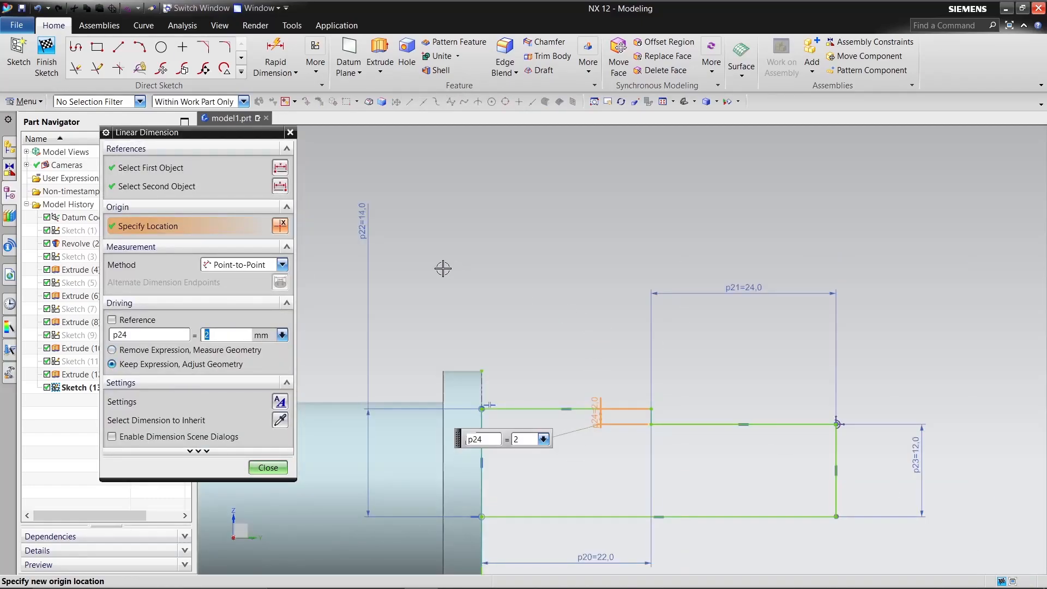
click(268, 467)
scroll(682, 539, down, 1)
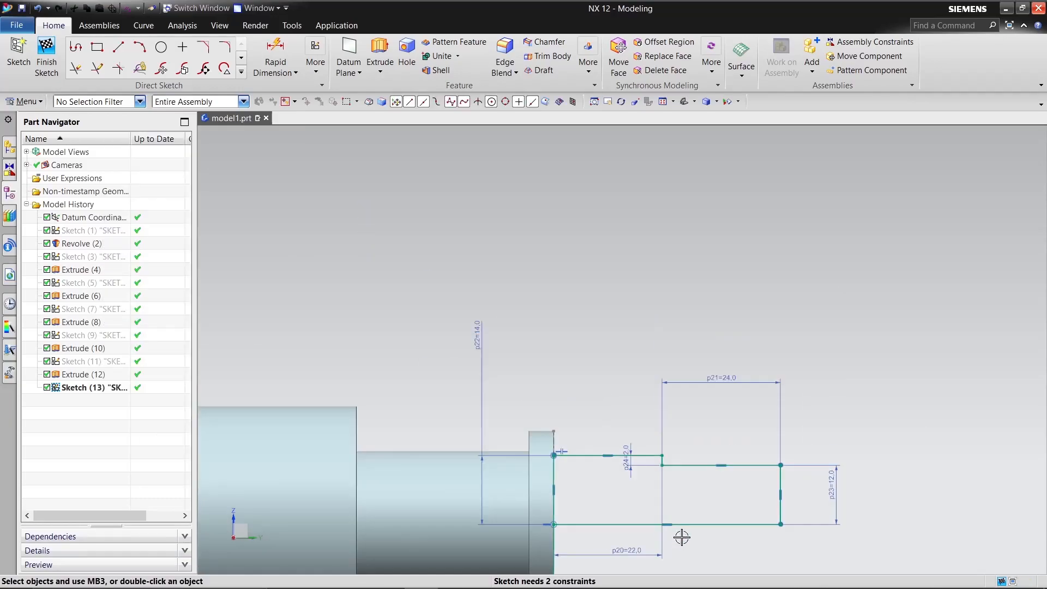
Move the 2 mm step dimension over the 24 mm section and finish the sketch.
scroll(682, 537, up, 3)
scroll(679, 521, up, 1)
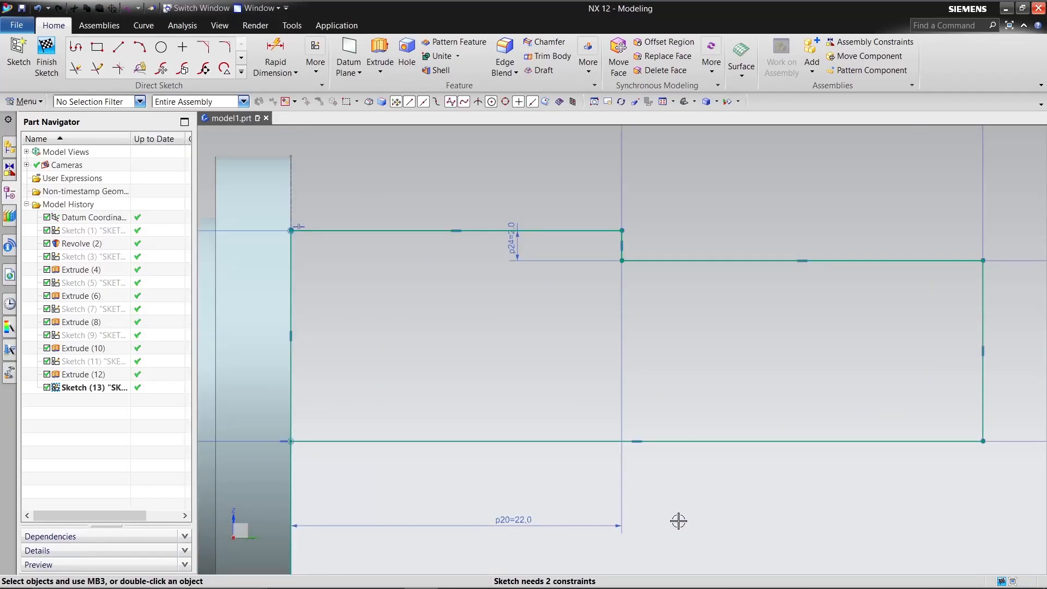
drag(514, 239, 701, 238)
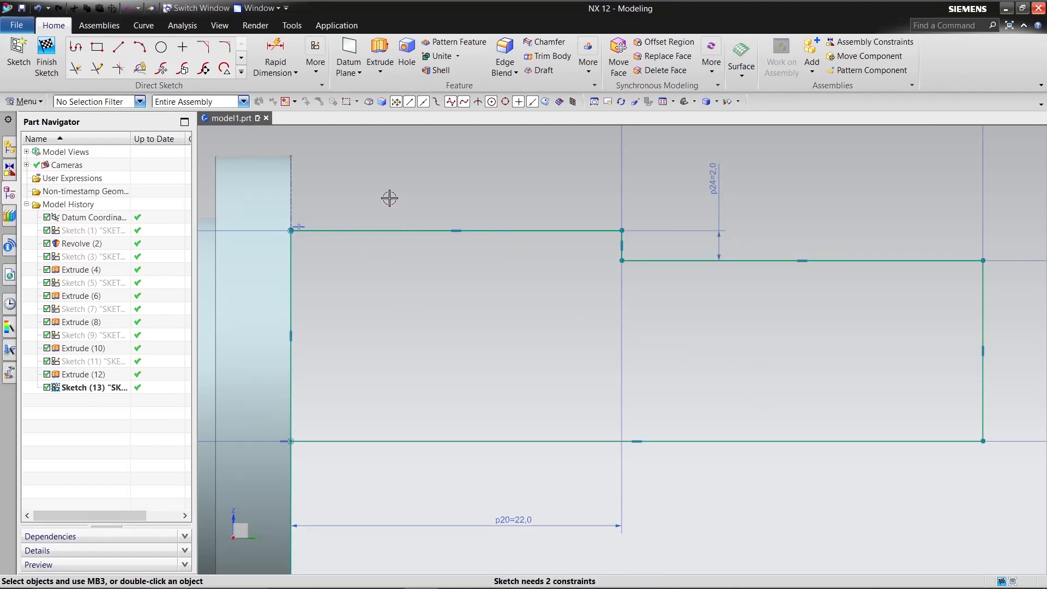
click(46, 59)
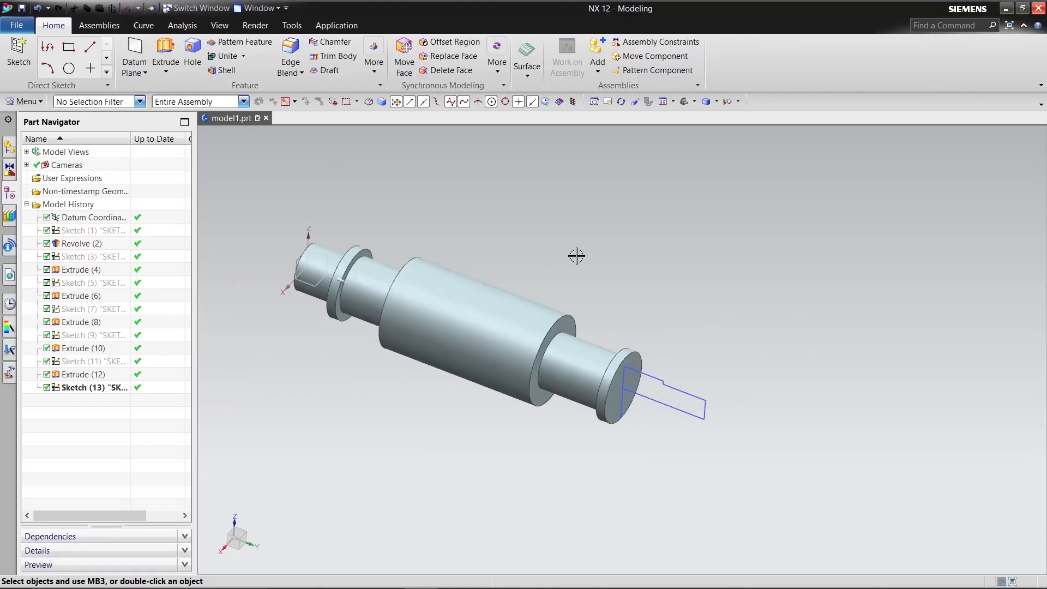
scroll(635, 415, up, 5)
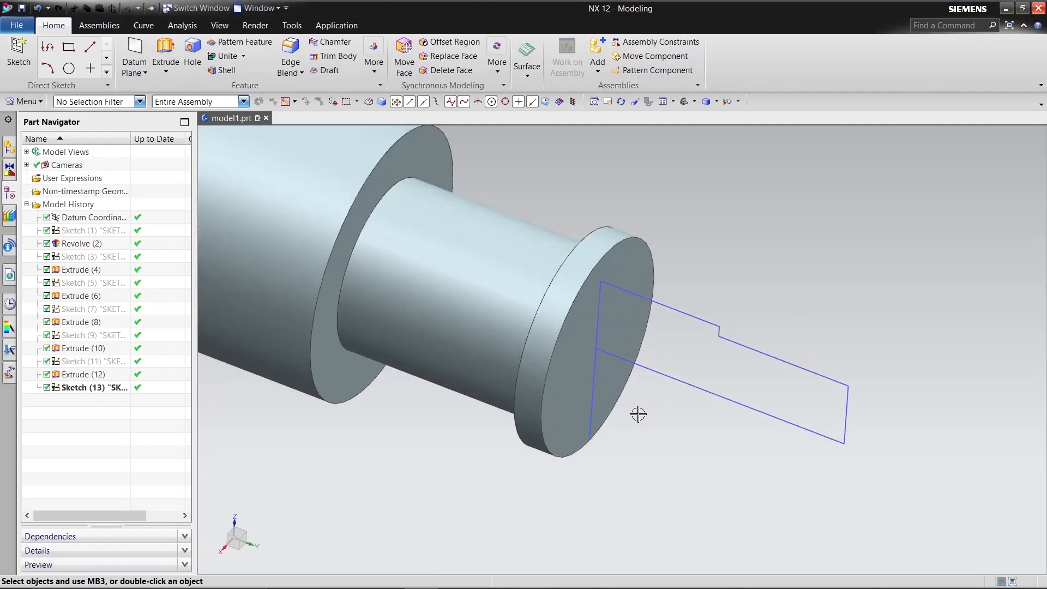
Reopen the end profile sketch and quick-trim the flange-face line below the profile's lower corner.
right_click(134, 388)
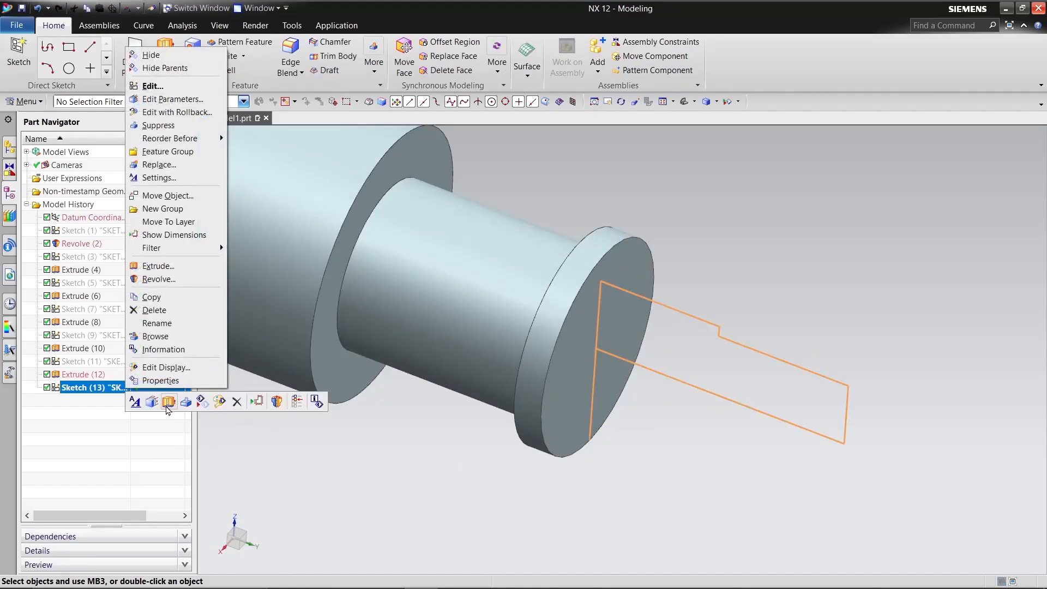
click(155, 88)
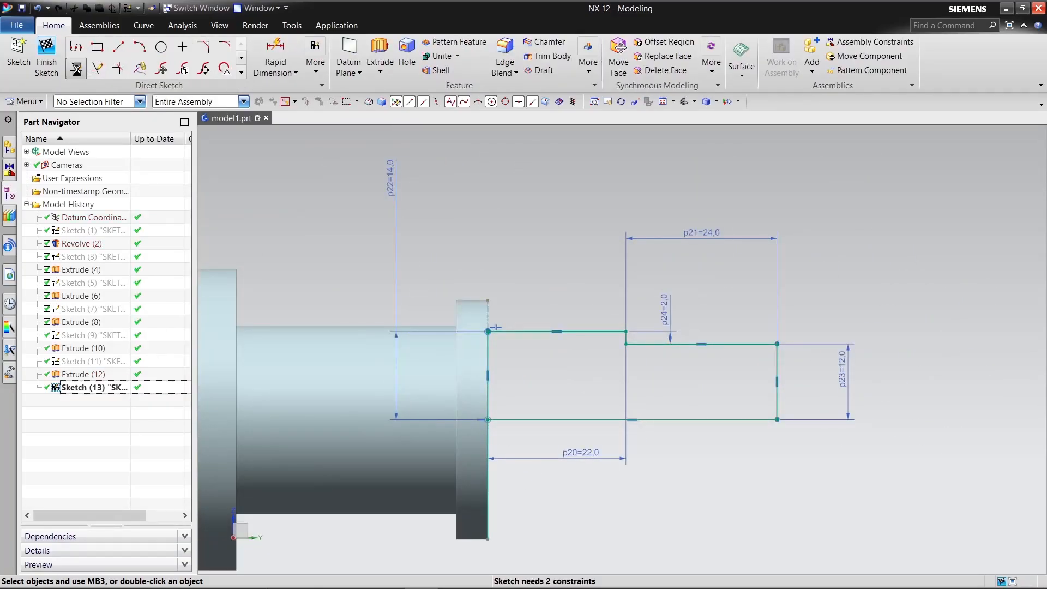
click(77, 70)
click(490, 487)
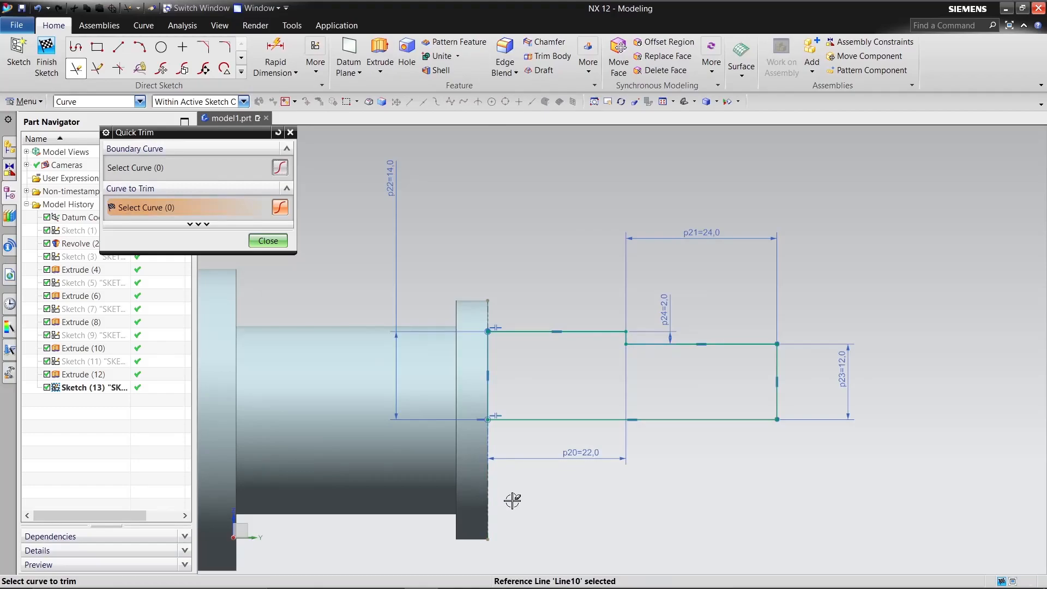
click(268, 241)
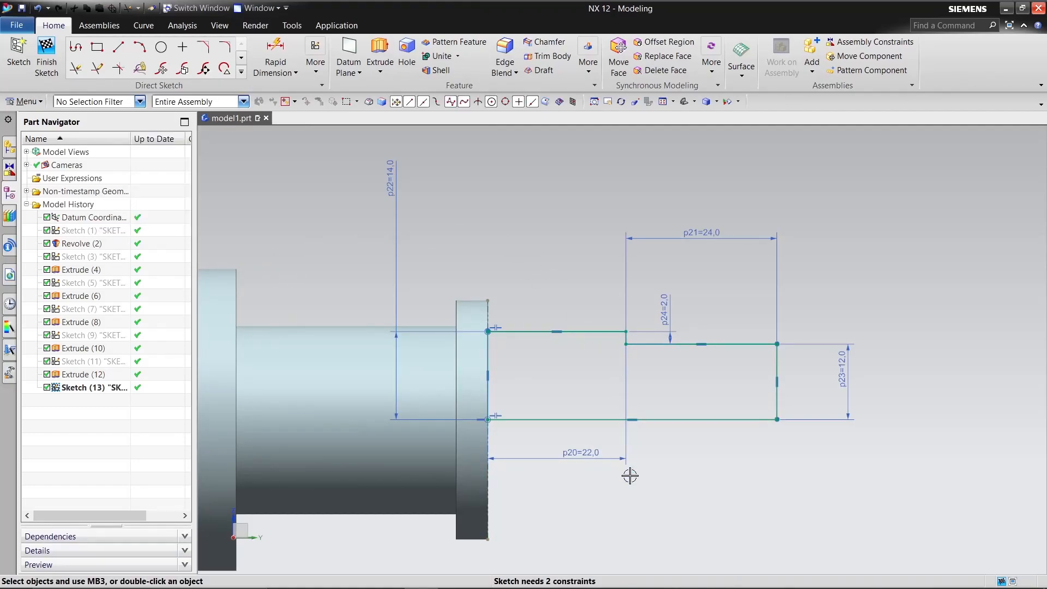
Delete the leftover reference line across the flange face and finish the end profile sketch.
mouse_move(648, 503)
middle_down()
mouse_move(617, 503)
mouse_move(606, 519)
mouse_move(629, 523)
middle_up()
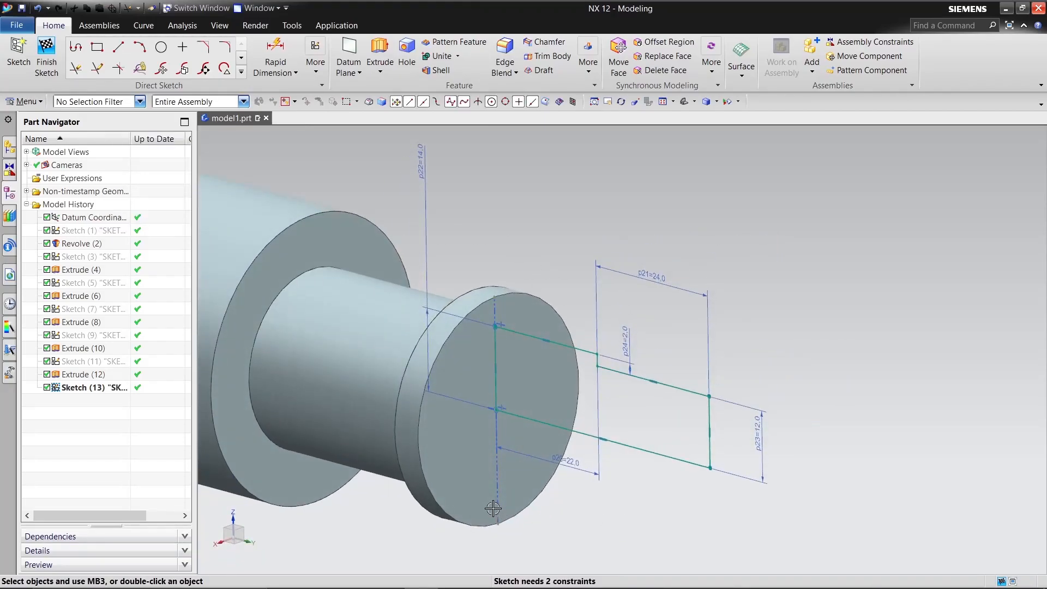
click(498, 500)
right_click(499, 499)
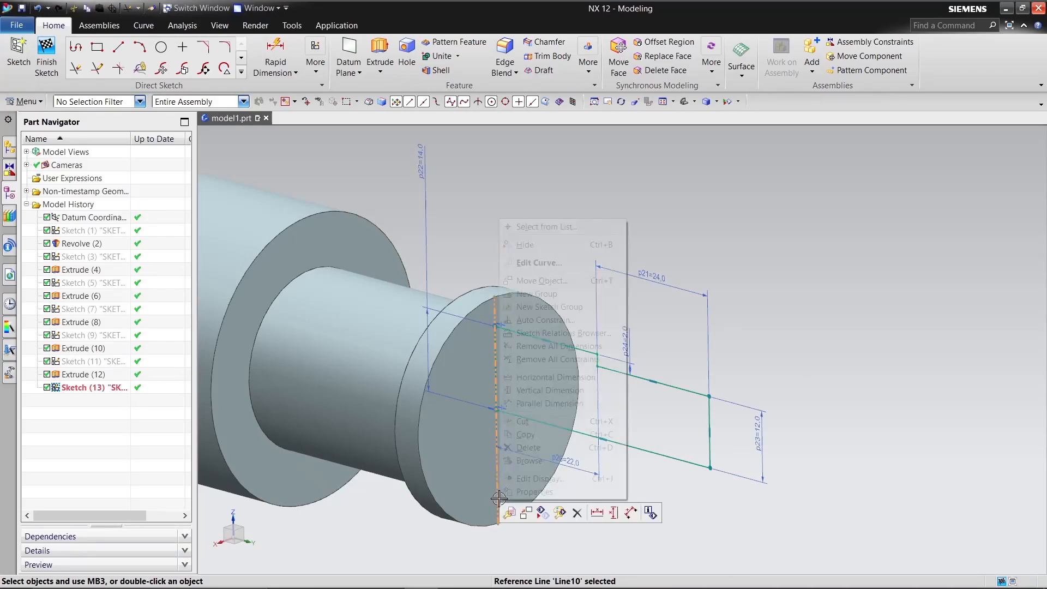
click(527, 449)
mouse_move(566, 553)
middle_down()
mouse_move(582, 527)
mouse_move(541, 502)
middle_up()
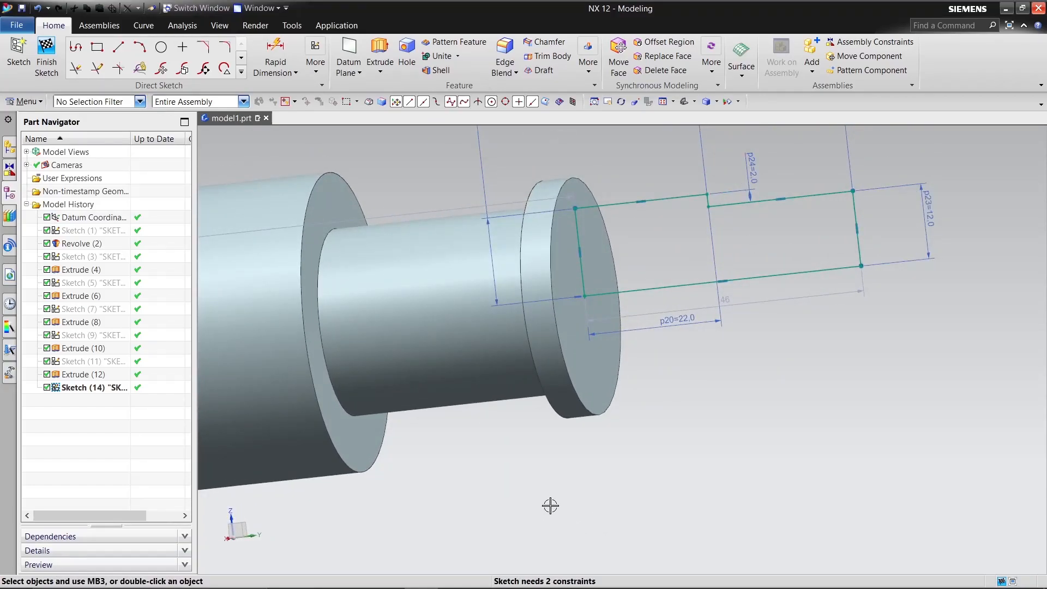
key(shift+F8)
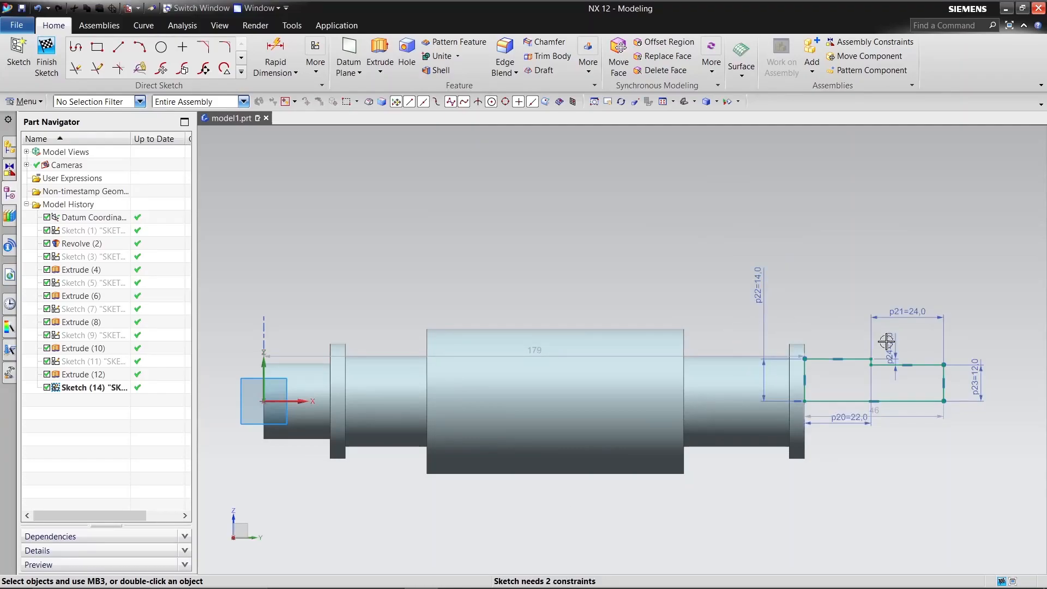
scroll(896, 380, up, 7)
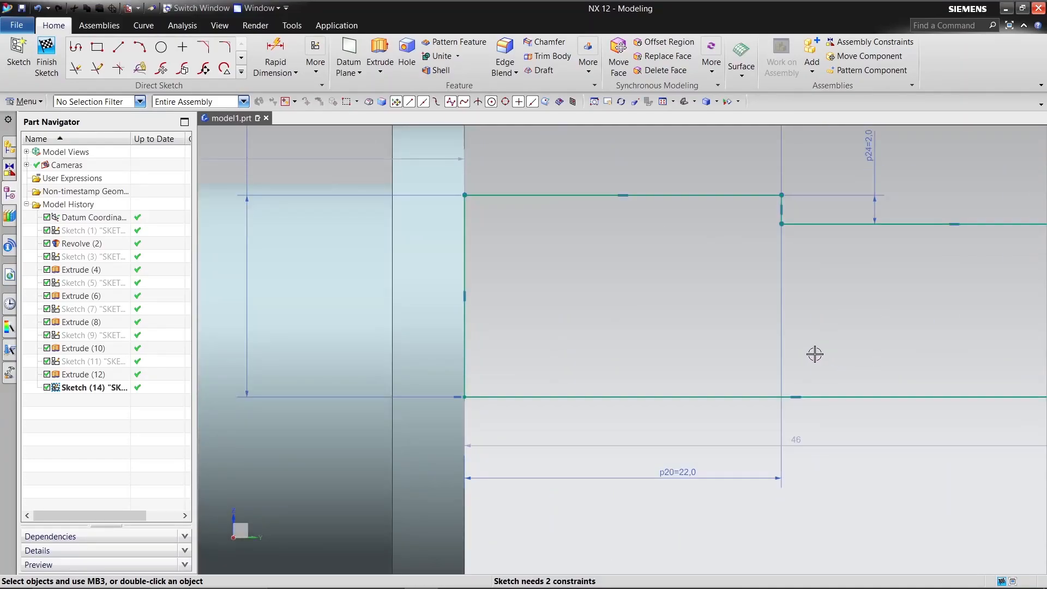
click(55, 75)
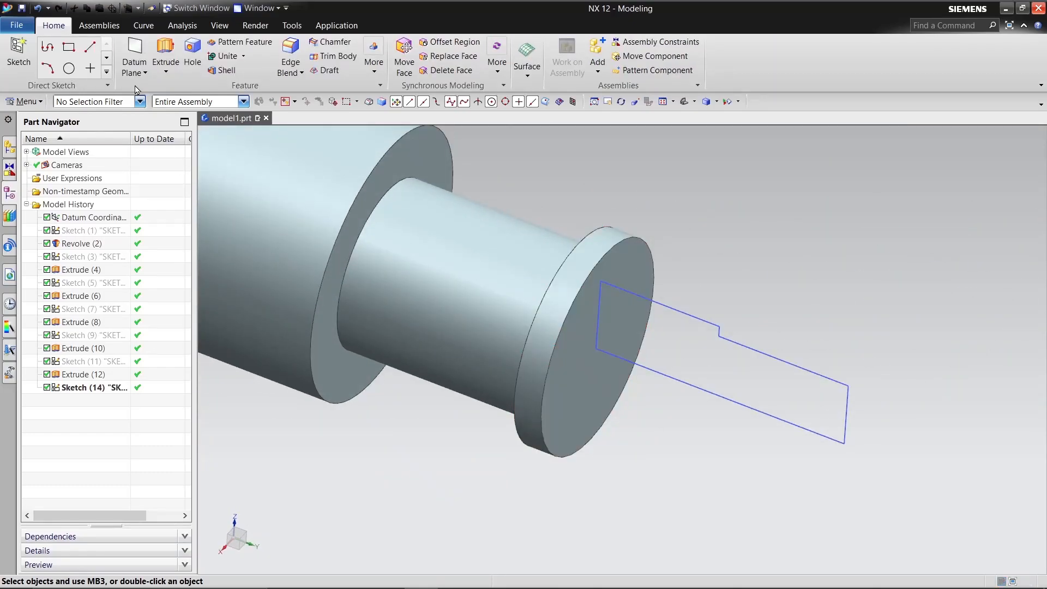
Revolve the stepped end profile from 0 to 360° about its long lower edge, with Boolean set to None.
click(166, 75)
click(186, 103)
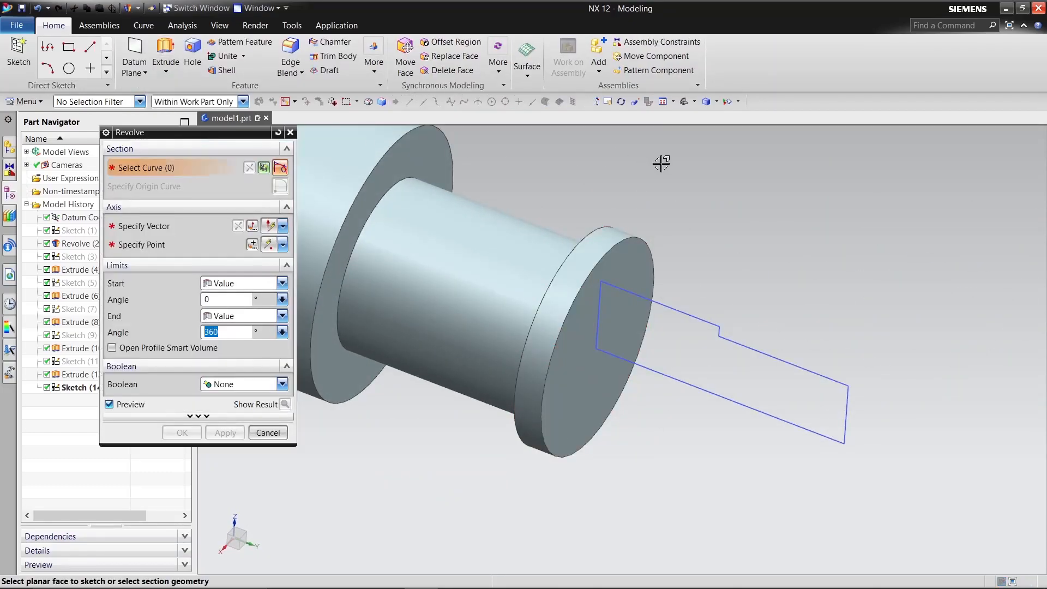
click(811, 368)
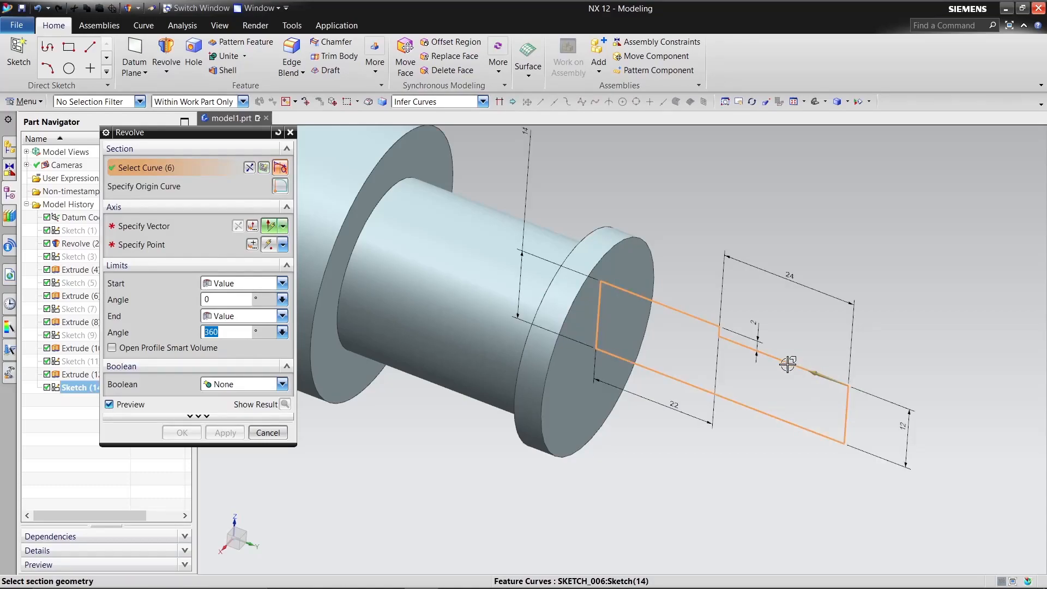
click(283, 227)
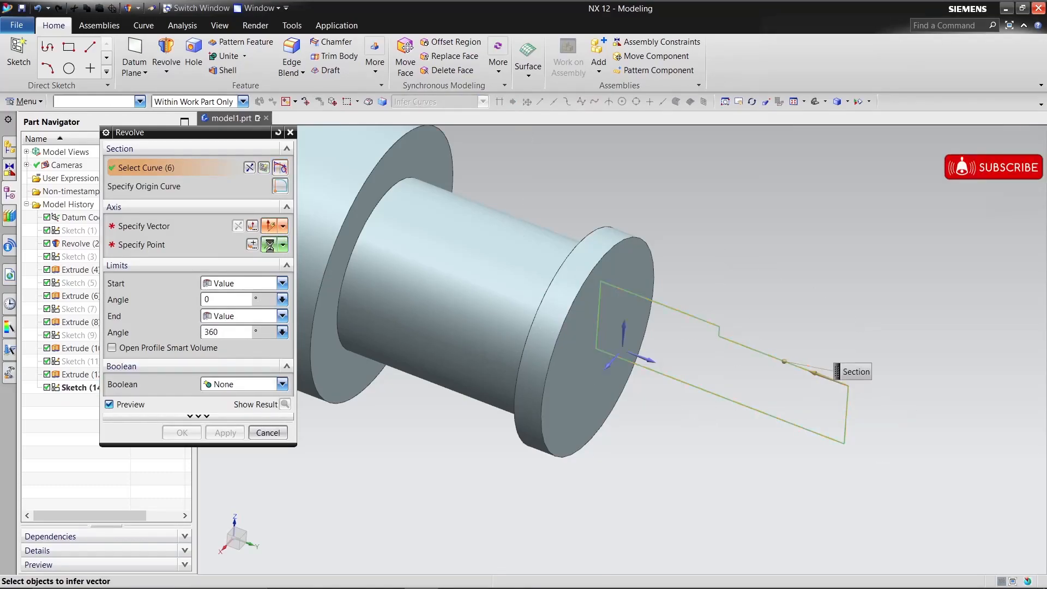
click(271, 252)
click(761, 418)
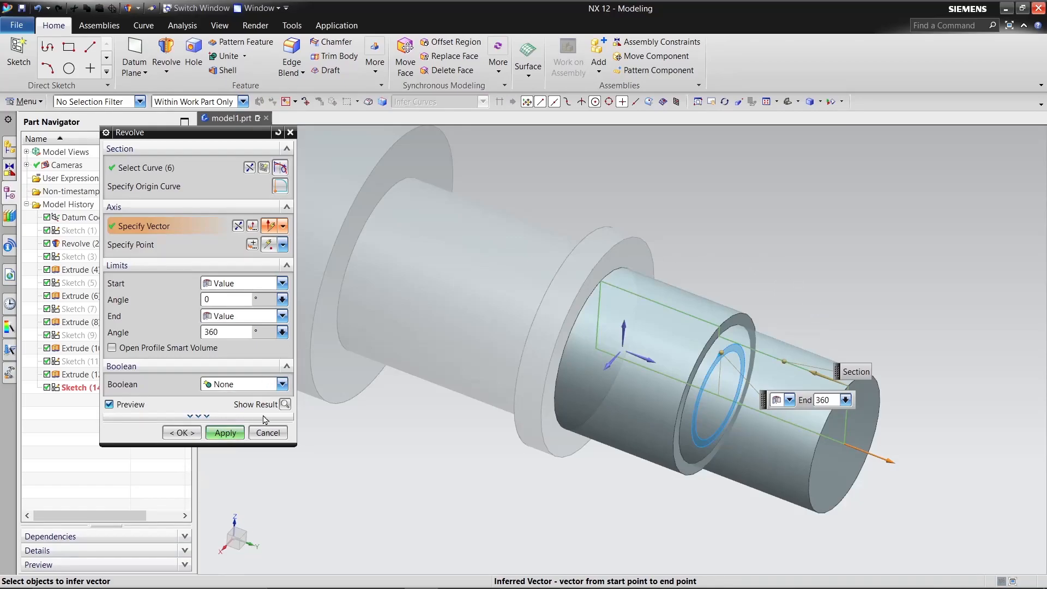
click(287, 406)
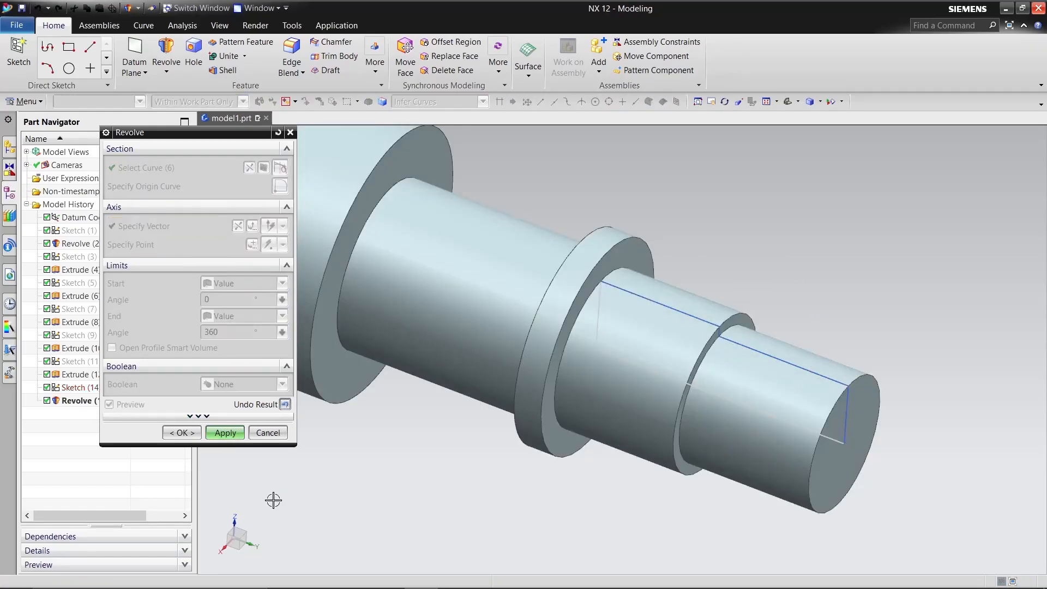
click(180, 433)
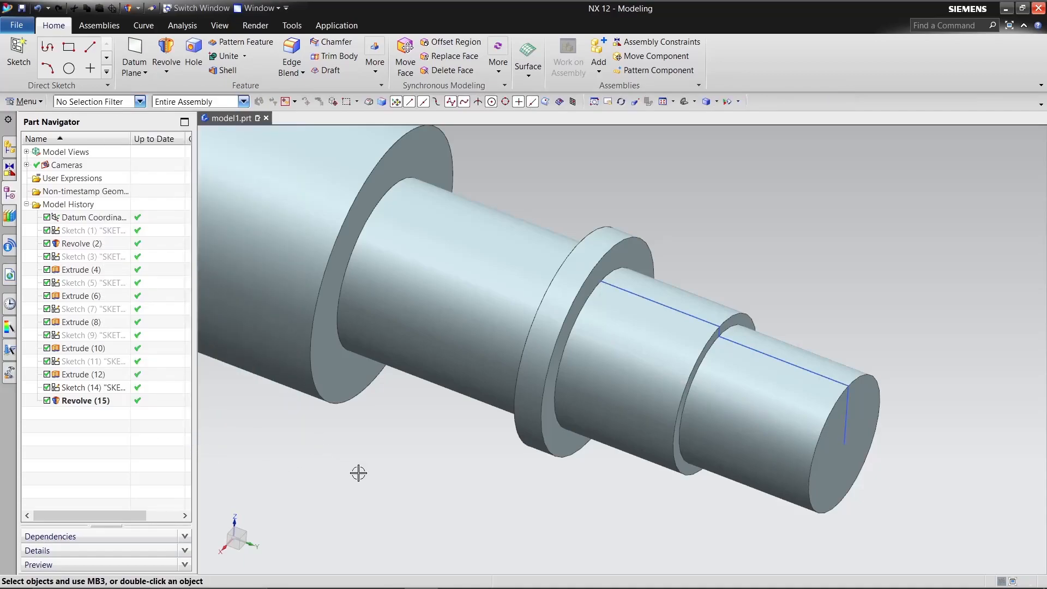
Hide the sketch of the revolved stepped end section.
scroll(443, 475, up, 2)
right_click(70, 389)
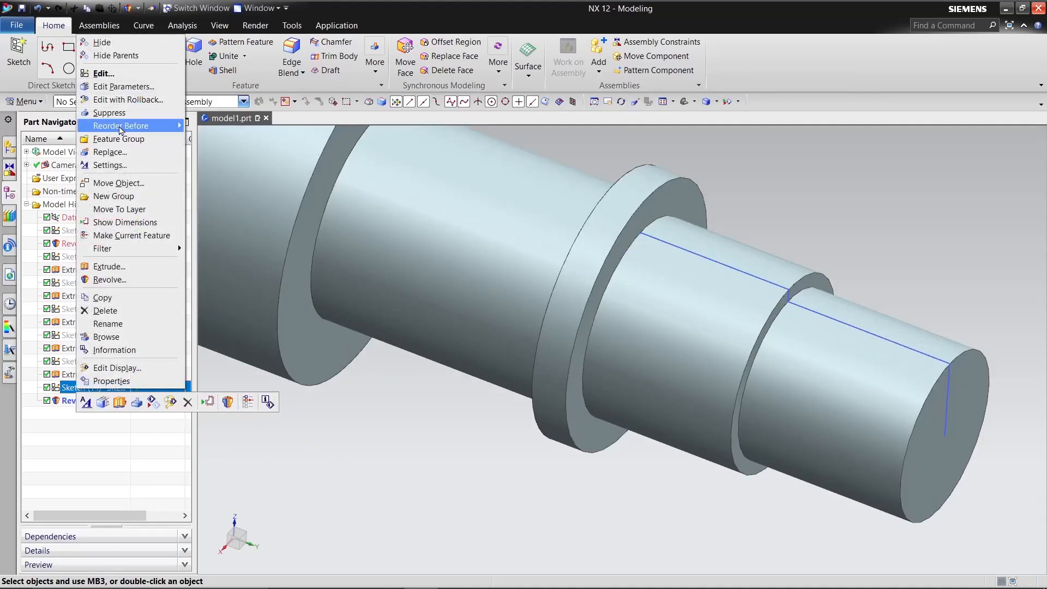
click(103, 46)
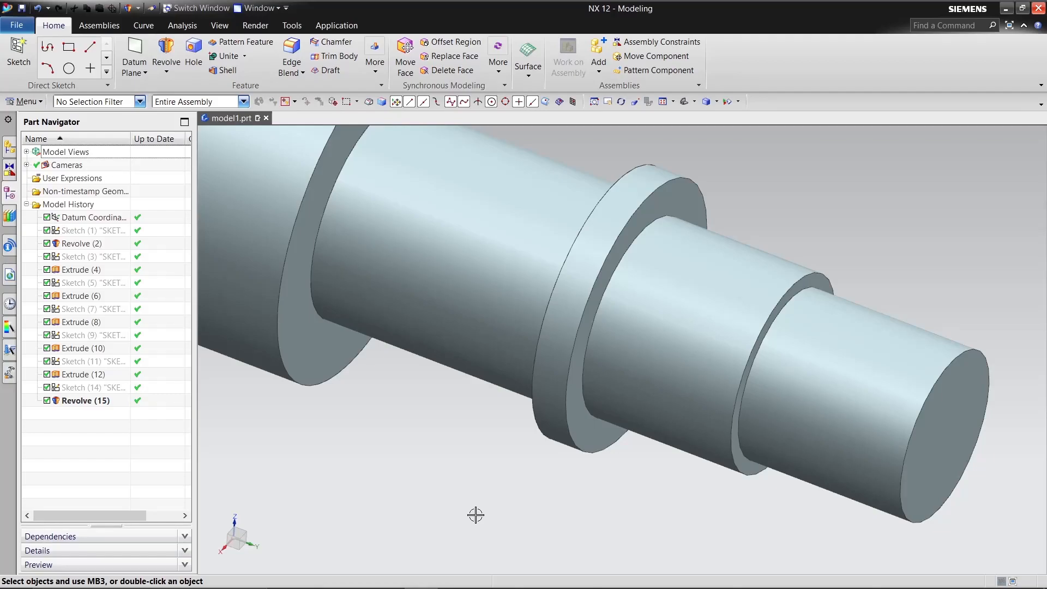
scroll(782, 567, down, 5)
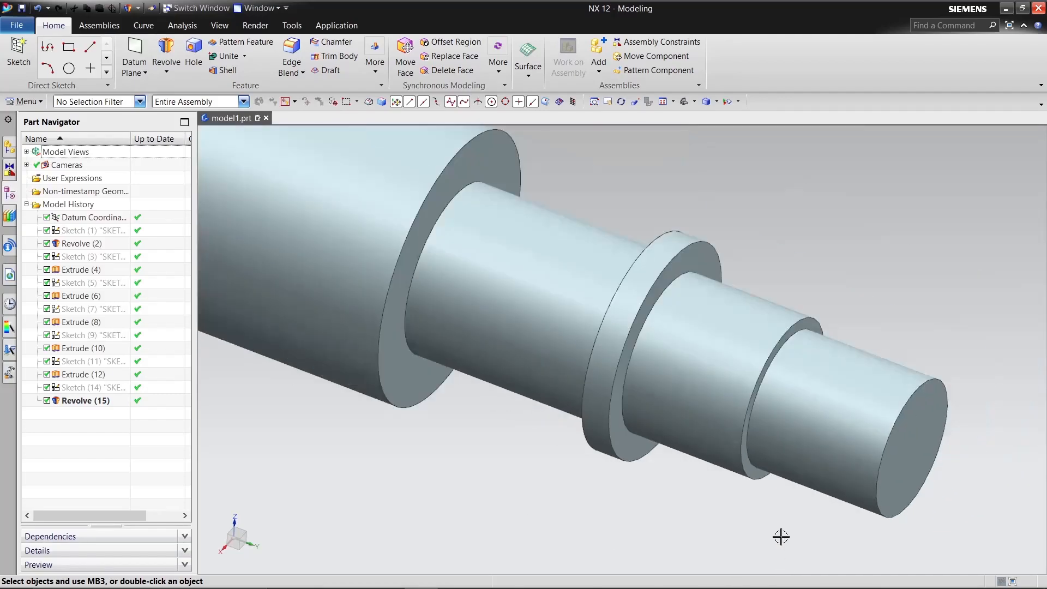
Create a sketch on the shaft's end face and draw a circle centered on the sketch origin.
scroll(954, 458, up, 3)
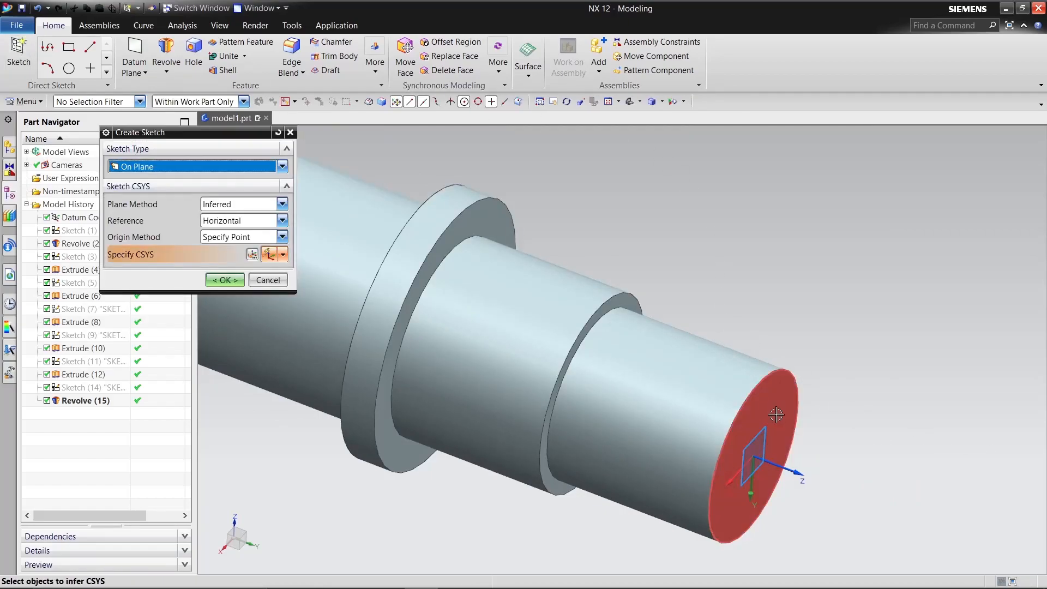
click(774, 418)
click(224, 281)
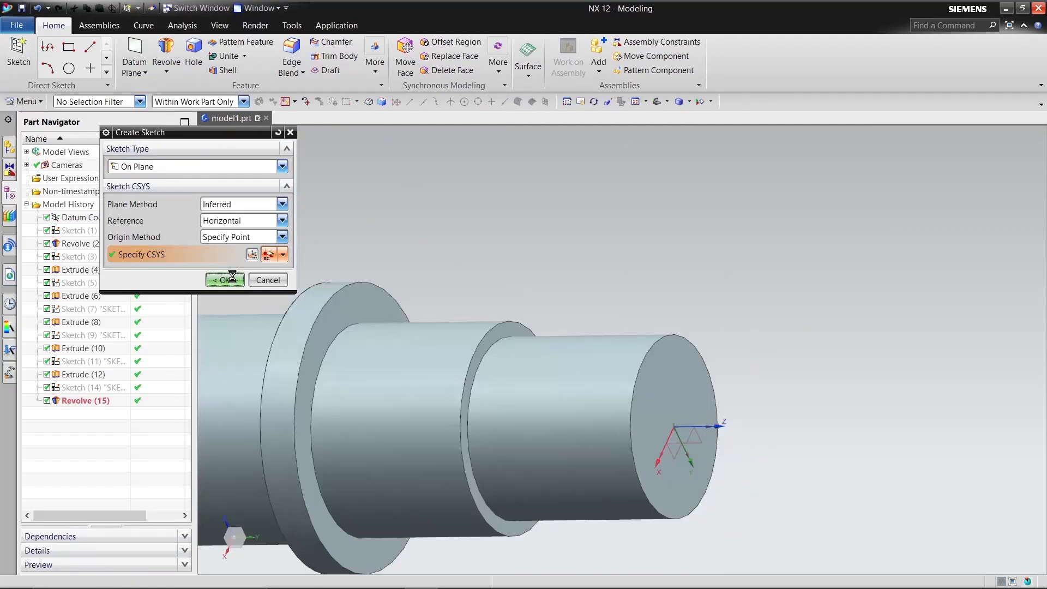
click(160, 49)
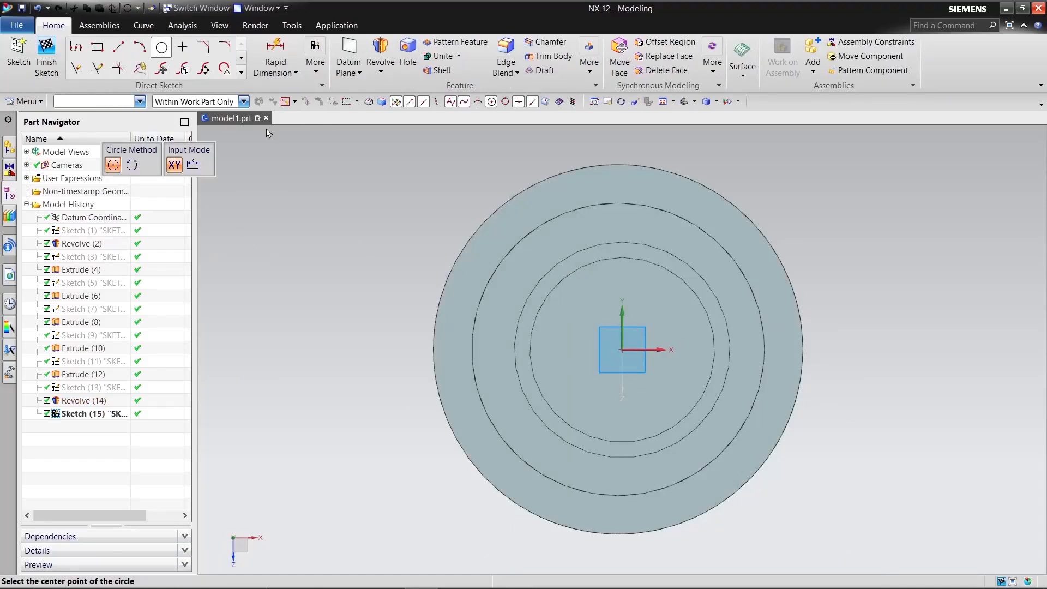
click(622, 350)
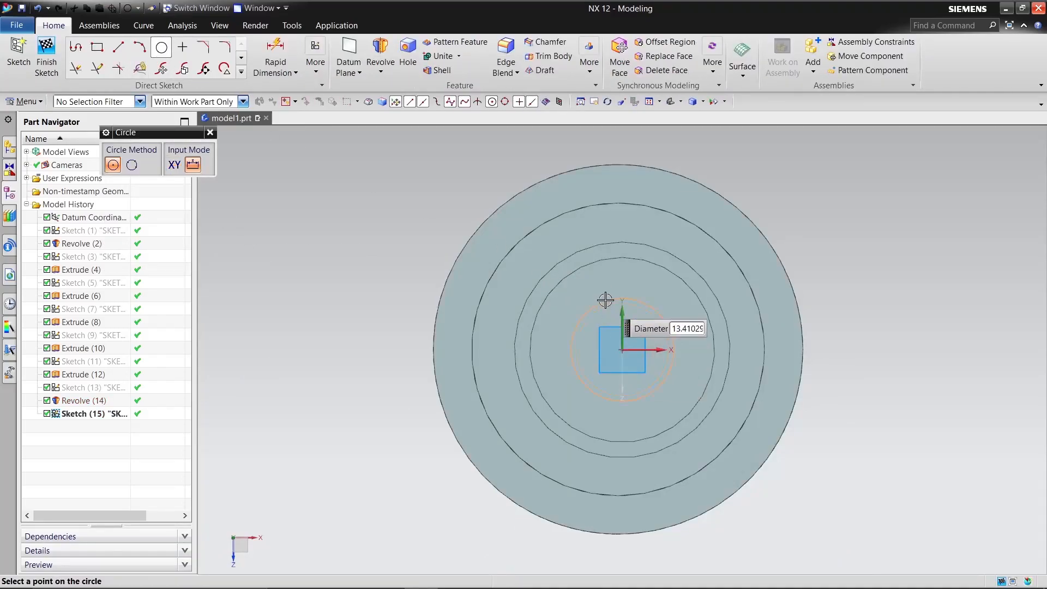
click(604, 290)
right_click(339, 238)
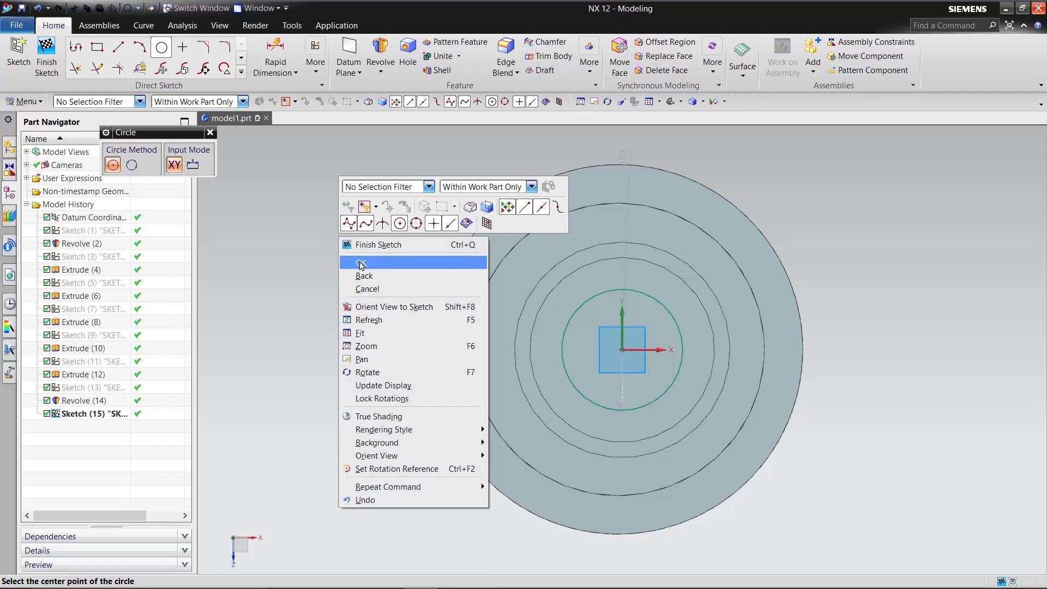
click(361, 262)
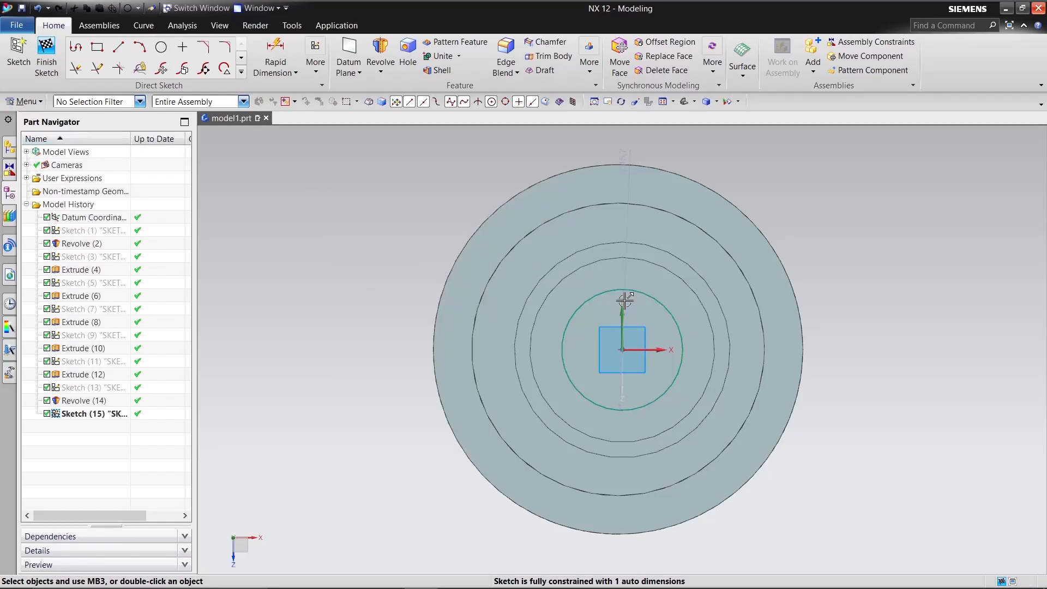
Set the end-face circle's diameter to 15 mm with its dimension placed outside the shaft outline, and finish the sketch.
mouse_move(619, 156)
mouse_down()
mouse_move(365, 197)
mouse_move(355, 248)
mouse_up()
double_click(351, 215)
text(10)
key(Return)
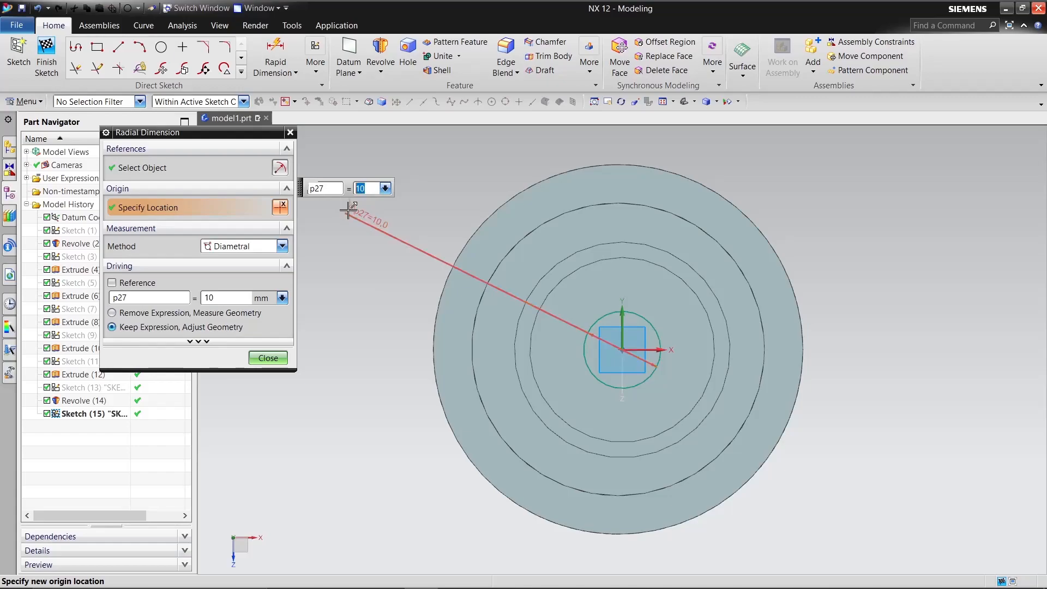
text(15)
key(Return)
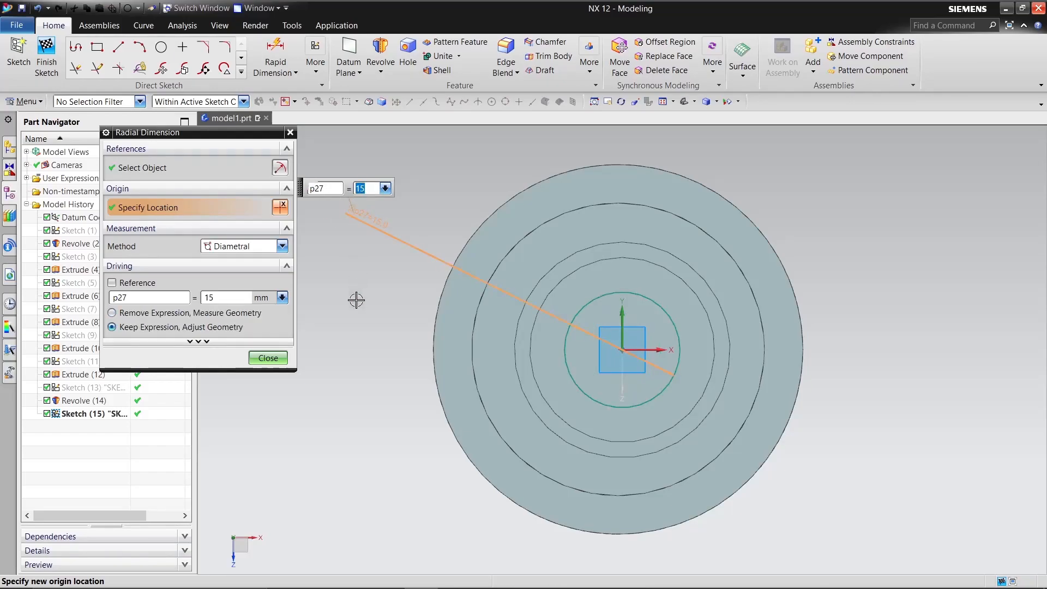
click(281, 358)
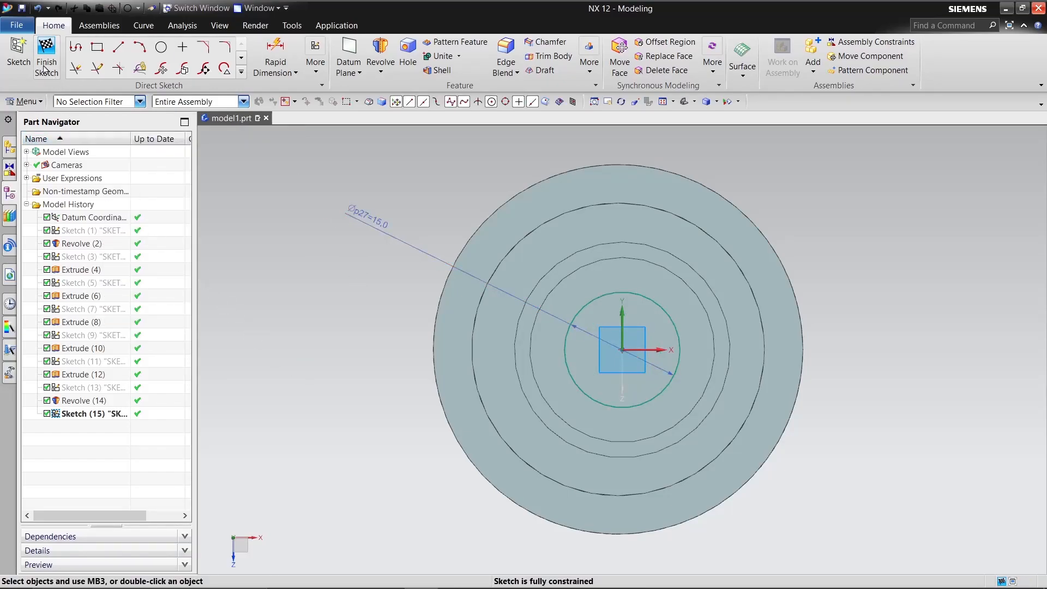
click(46, 67)
scroll(596, 249, up, 3)
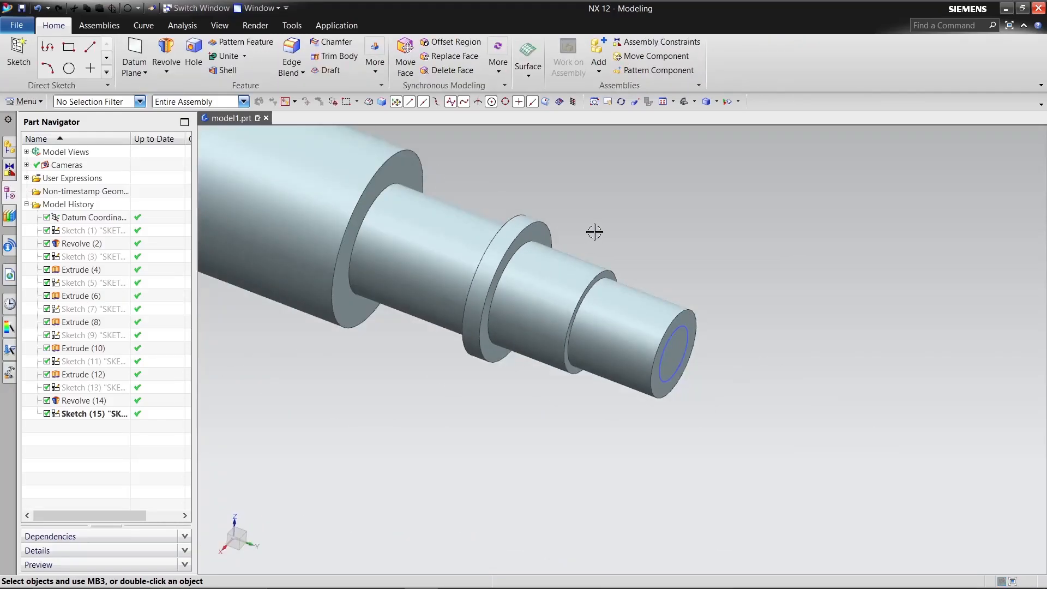
Extrude the 15 mm circle 50 mm outward from the shaft's end face and hide its sketch.
click(167, 72)
click(179, 89)
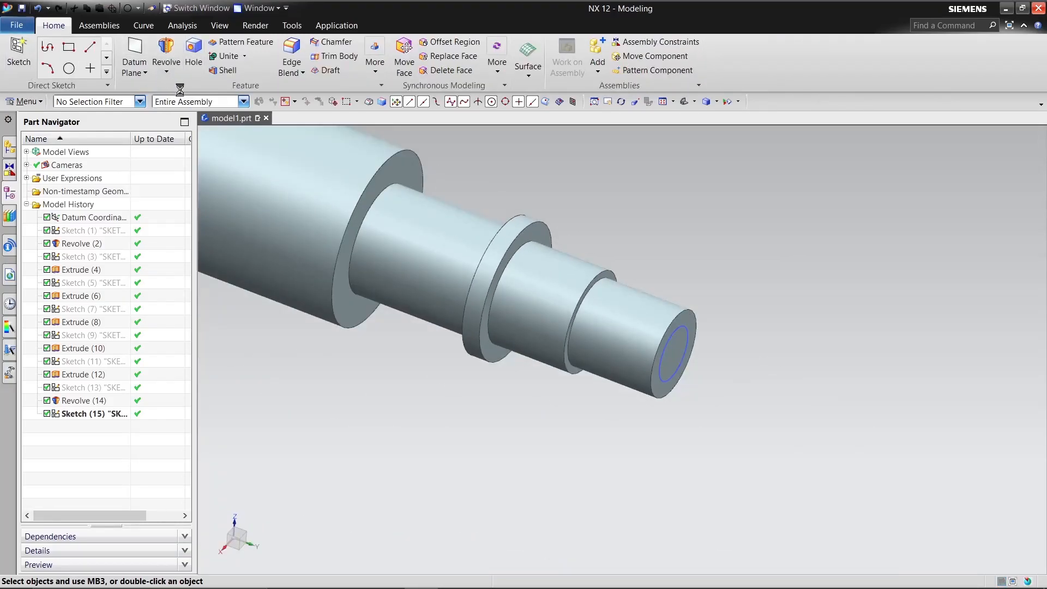
click(674, 373)
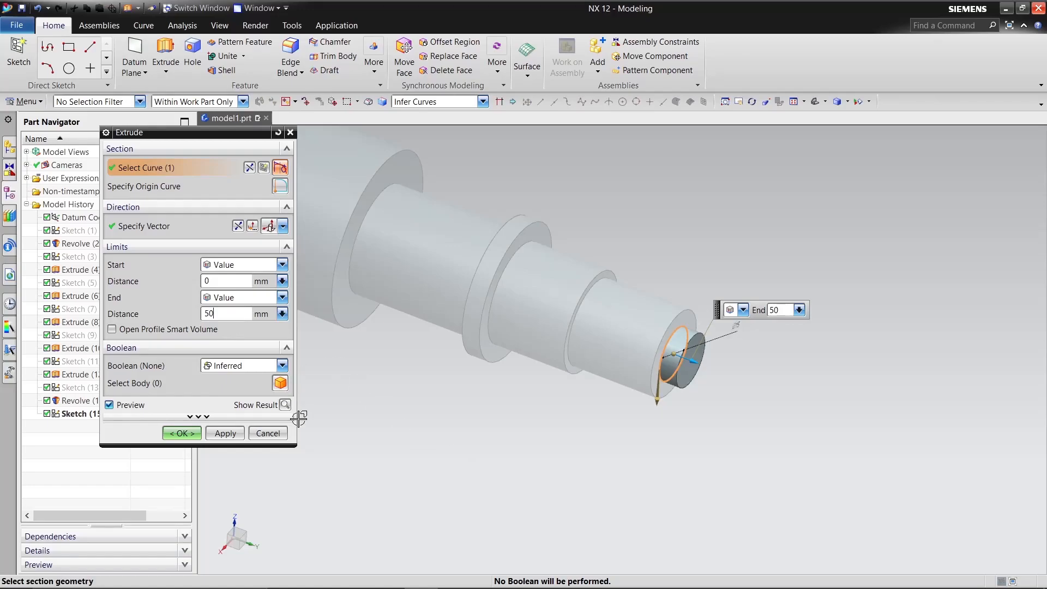
click(285, 406)
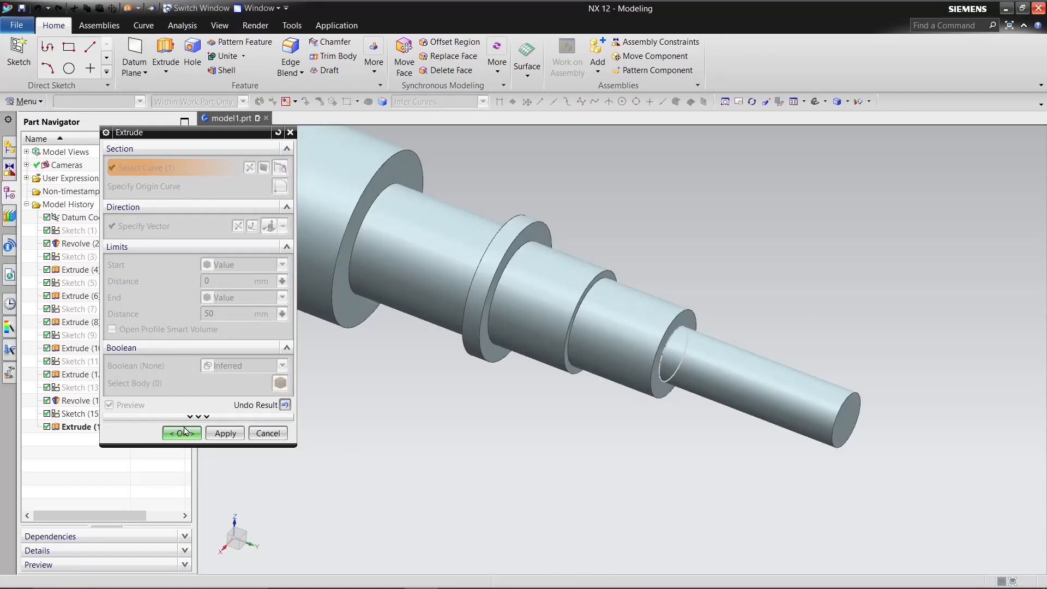
click(183, 432)
right_click(127, 415)
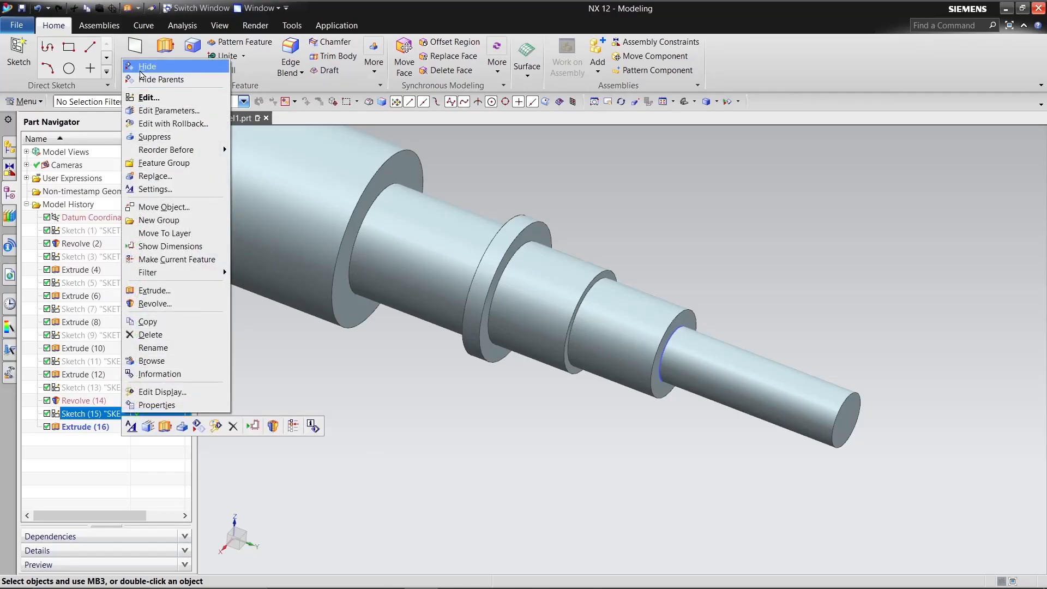
click(140, 71)
Apply a 6 mm edge blend at the large cylinder's shoulder facing the thin end, around the adjoining neck.
scroll(439, 366, down, 7)
mouse_move(432, 390)
middle_down()
mouse_move(513, 364)
mouse_move(498, 407)
mouse_move(439, 378)
middle_up()
scroll(422, 315, up, 5)
middle_drag(422, 314, 466, 287)
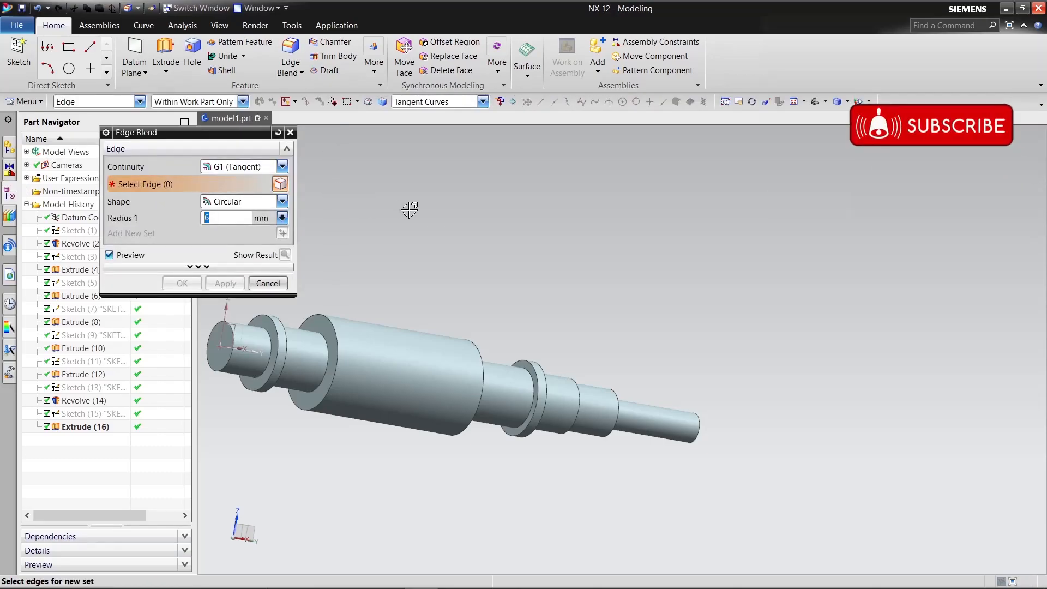
middle_drag(437, 218, 395, 228)
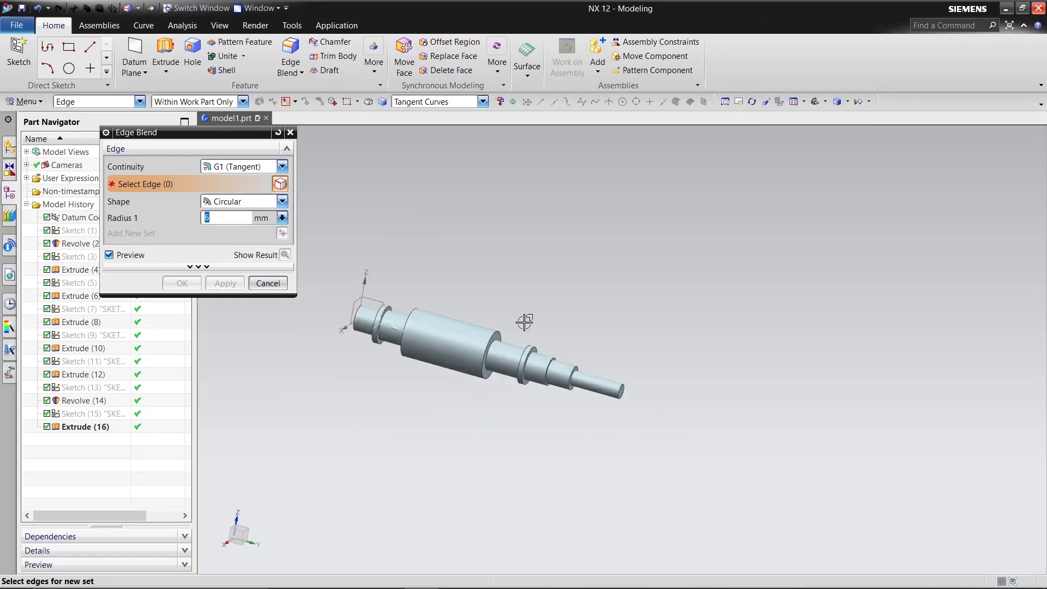
scroll(511, 350, up, 3)
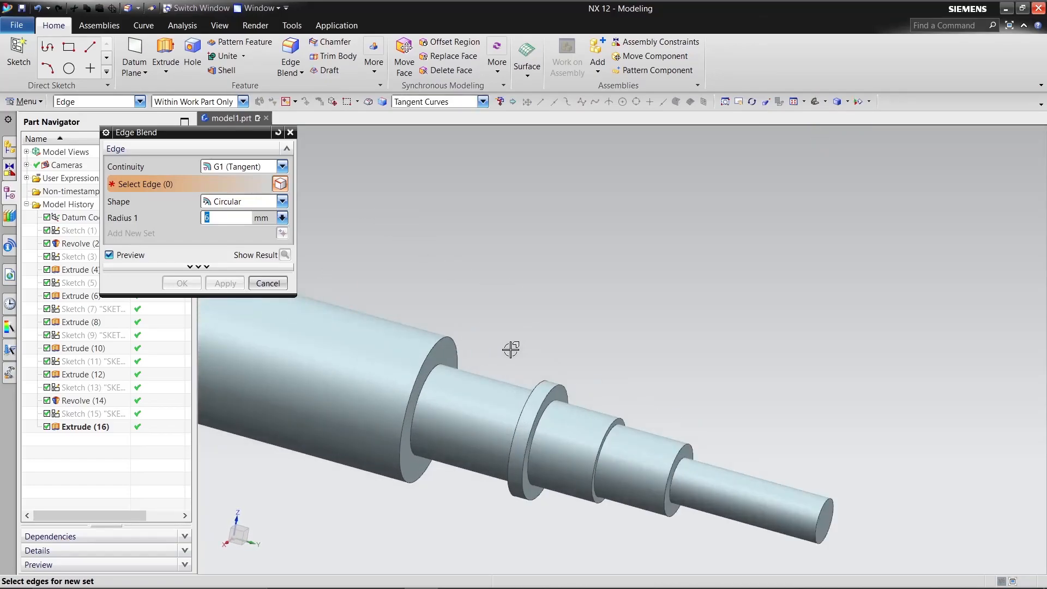
click(447, 367)
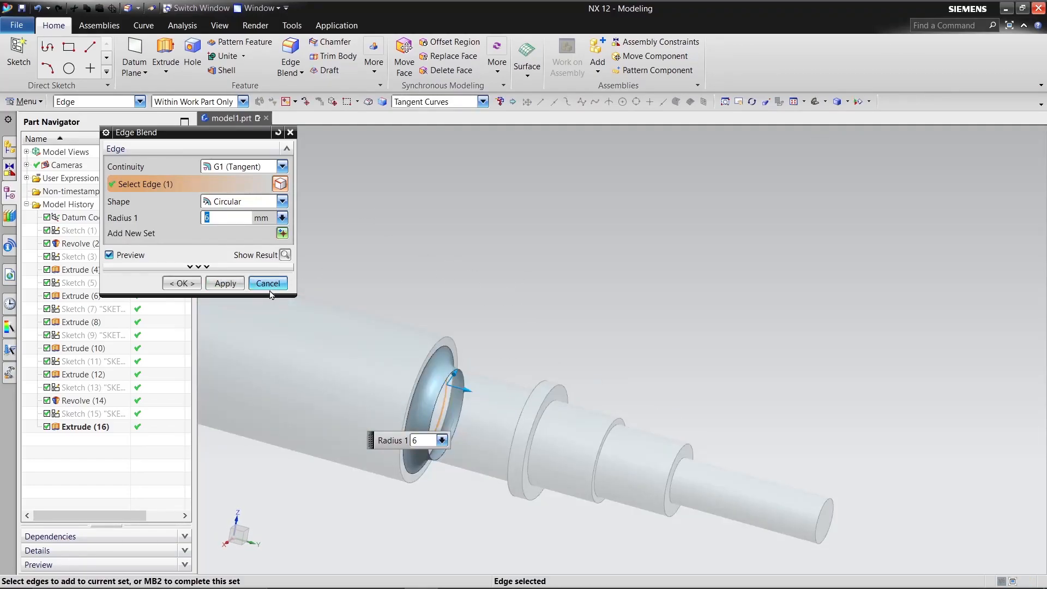
click(233, 282)
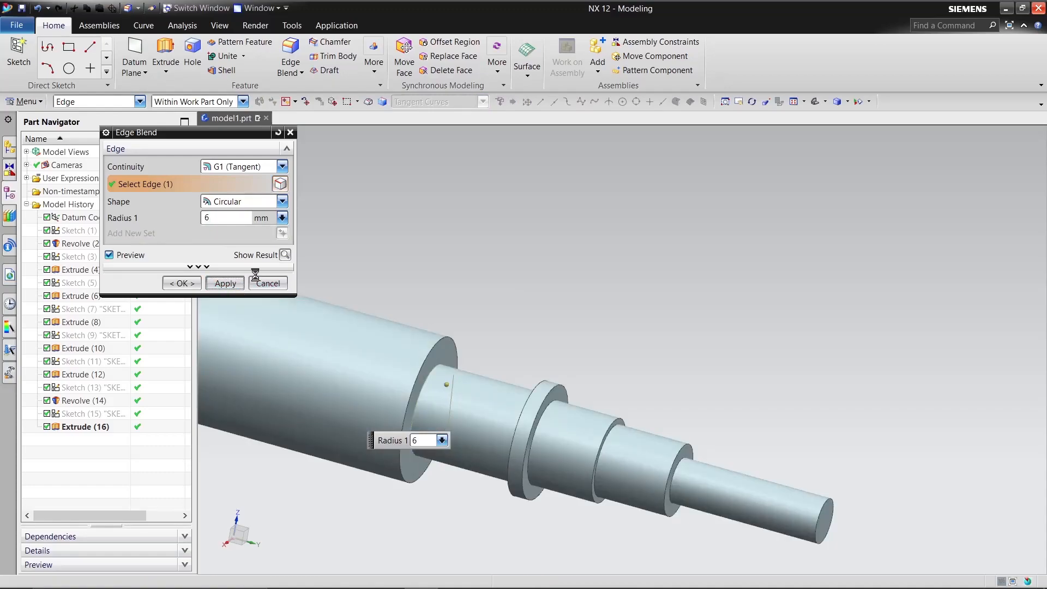
Blend the inner edge between the neck and the thin-end flange, on the side facing the large cylinder, with a 15 mm radius.
double_click(226, 220)
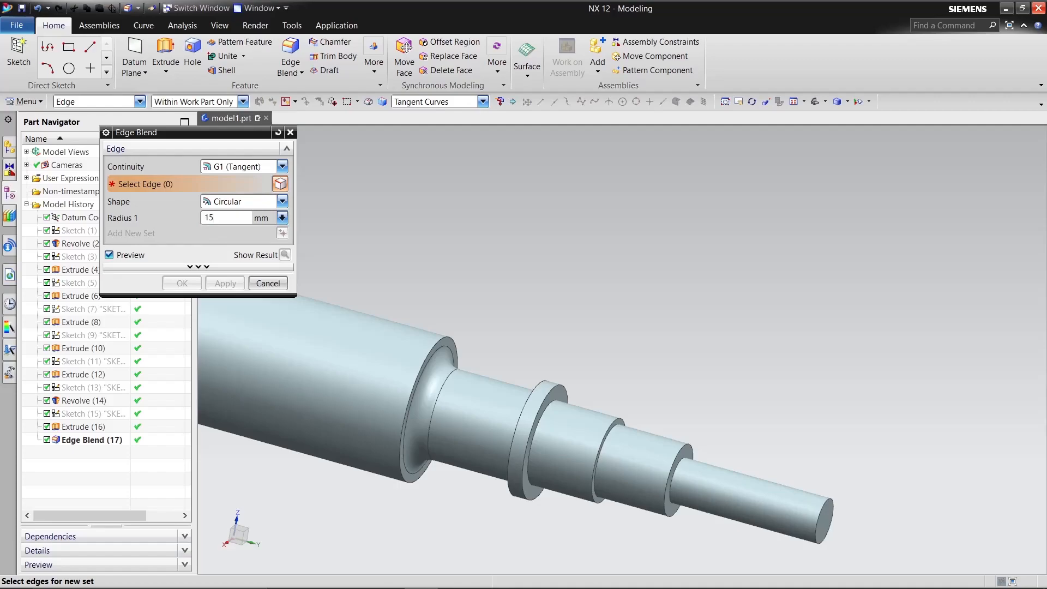
middle_drag(555, 286, 643, 318)
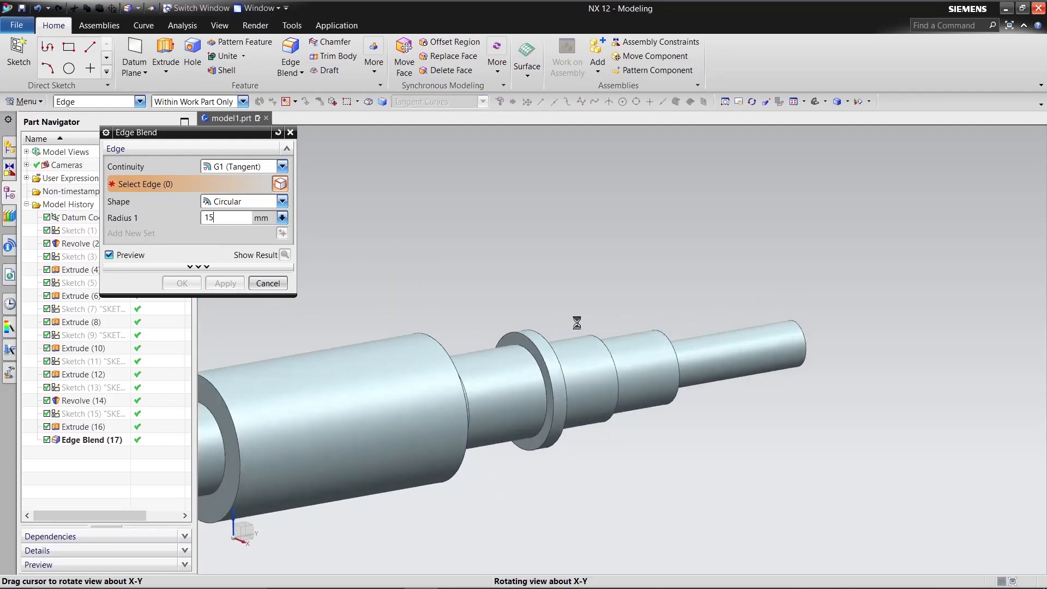
click(517, 341)
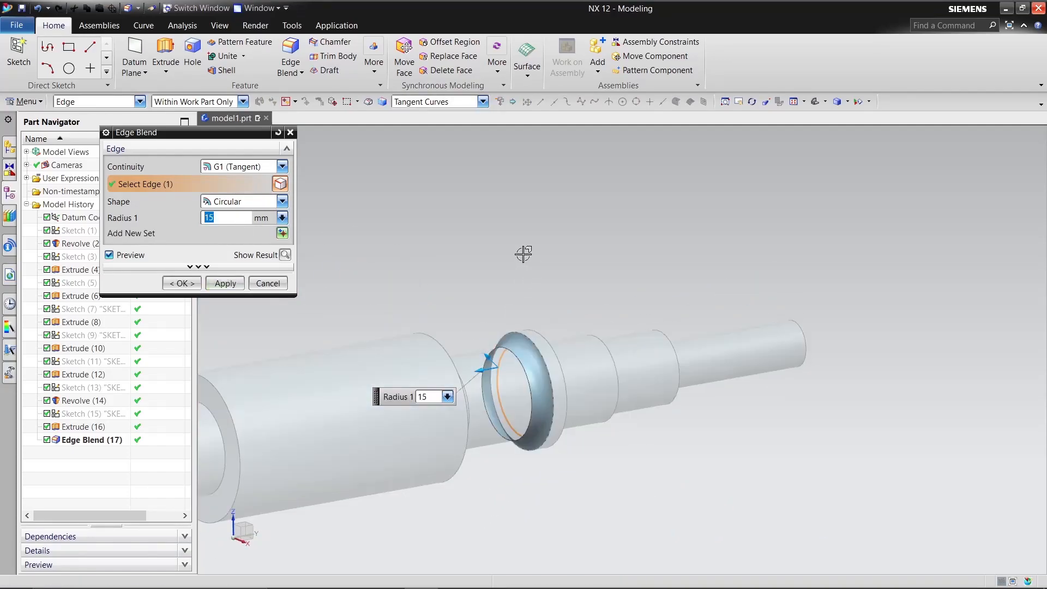
click(224, 283)
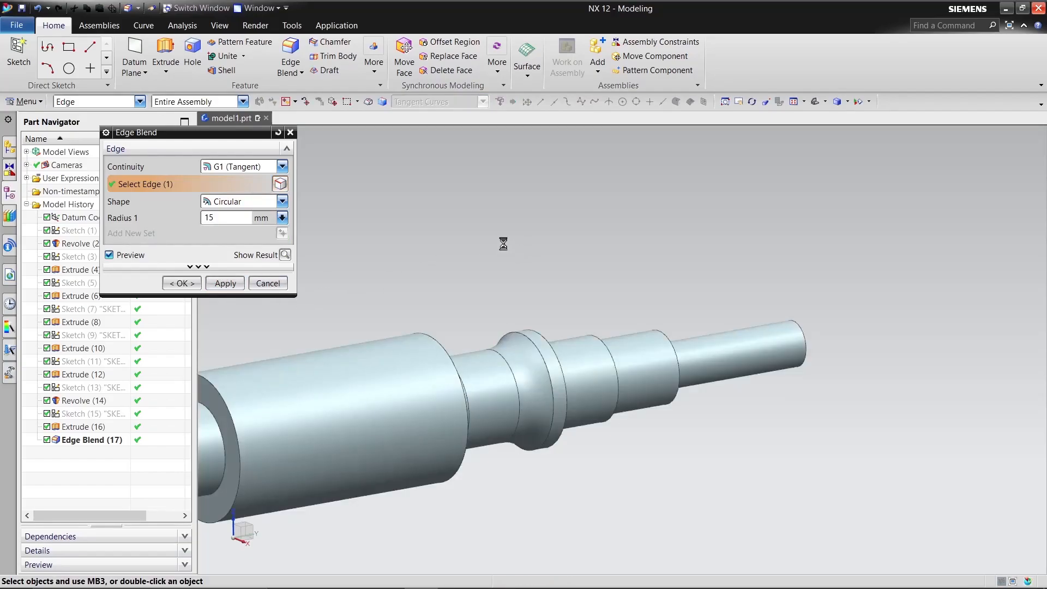
Blend the inner edge of the flange near the datum origin, on the side facing the large cylinder, with a 6 mm radius.
scroll(519, 321, down, 5)
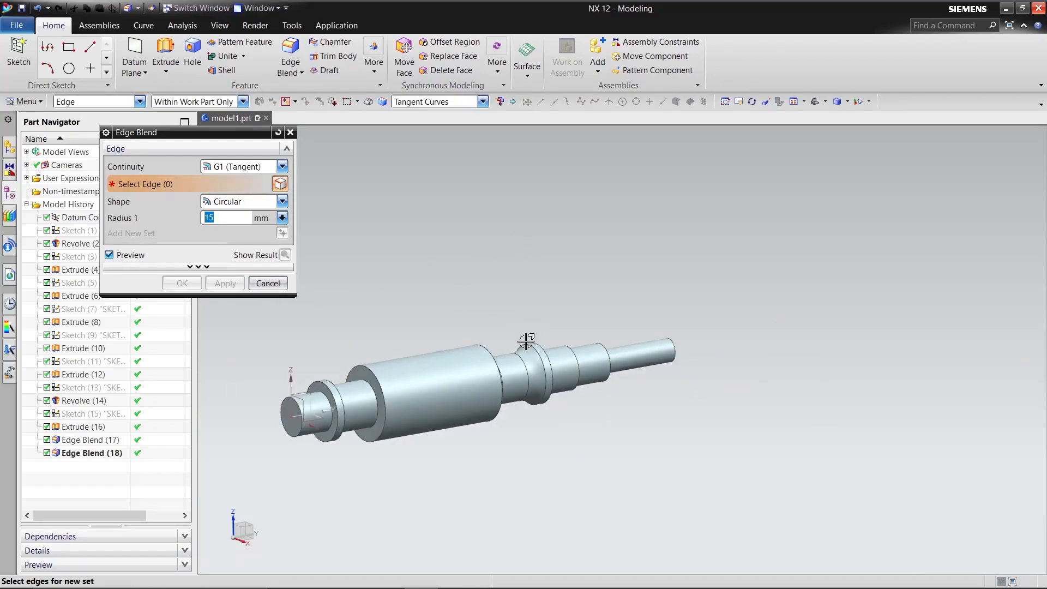
middle_drag(434, 355, 378, 345)
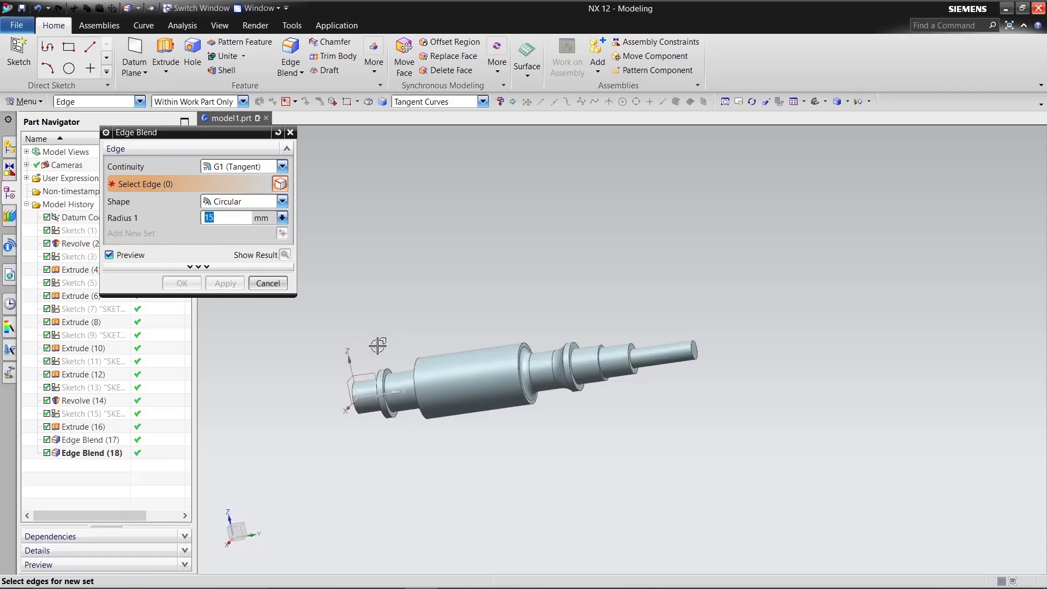
scroll(377, 352, up, 6)
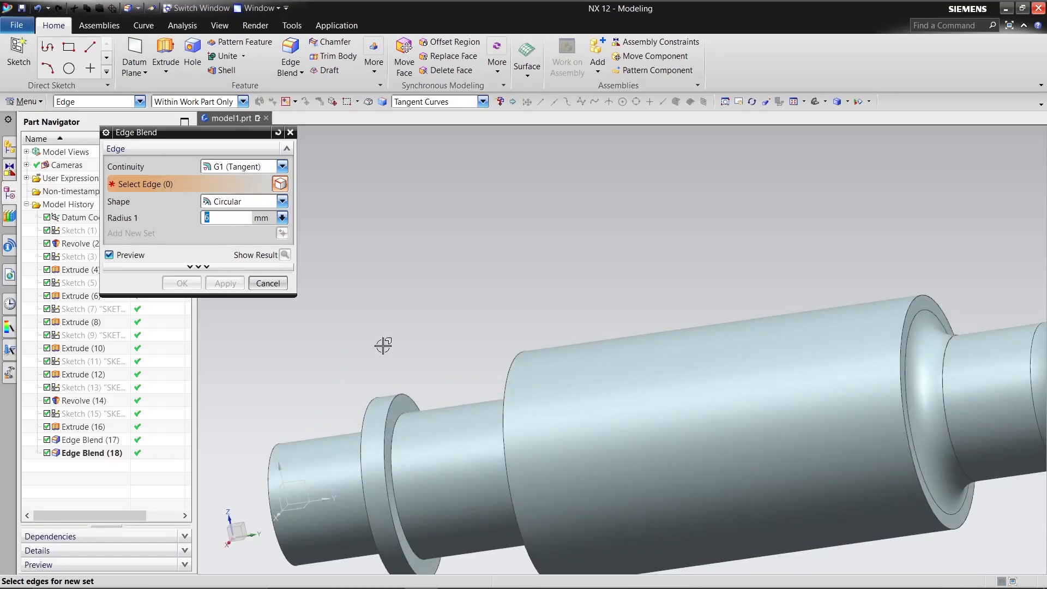
click(407, 411)
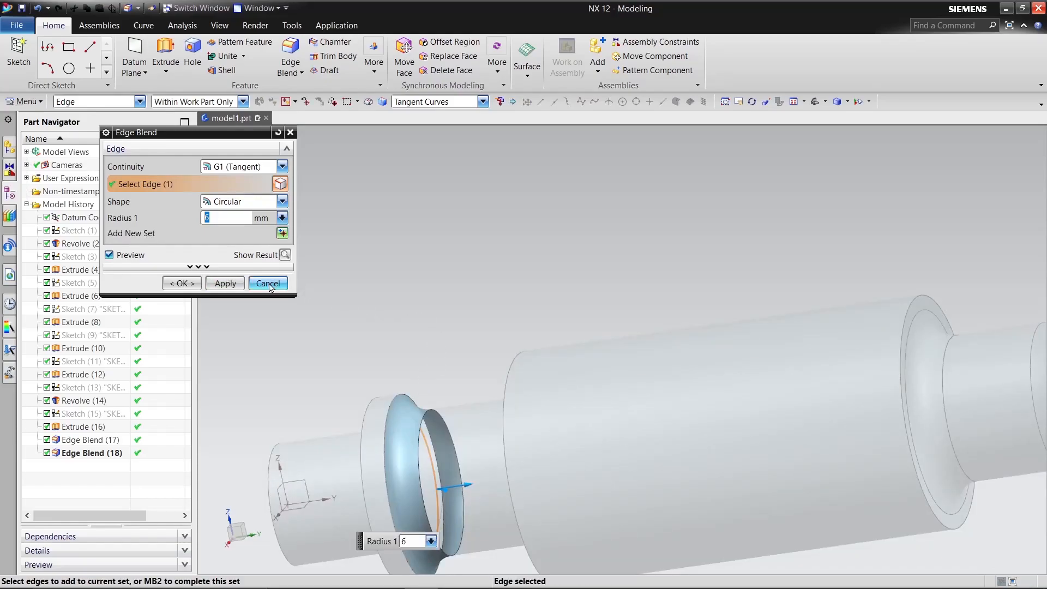
click(226, 283)
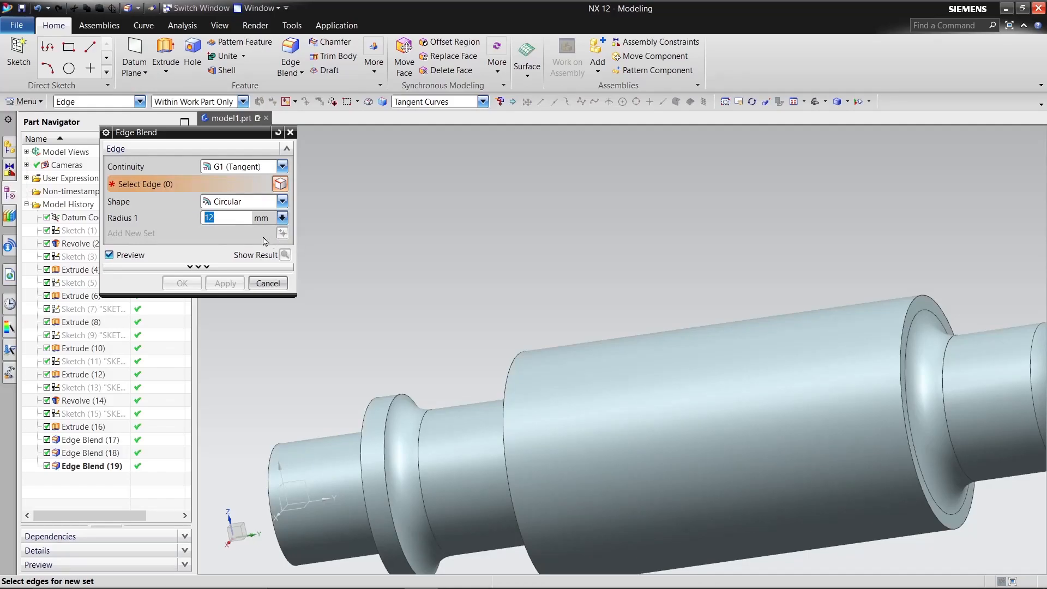
Apply a 15 mm edge blend at the large cylinder's shoulder facing the datum origin and finish the Edge Blend command.
middle_drag(411, 233, 555, 257)
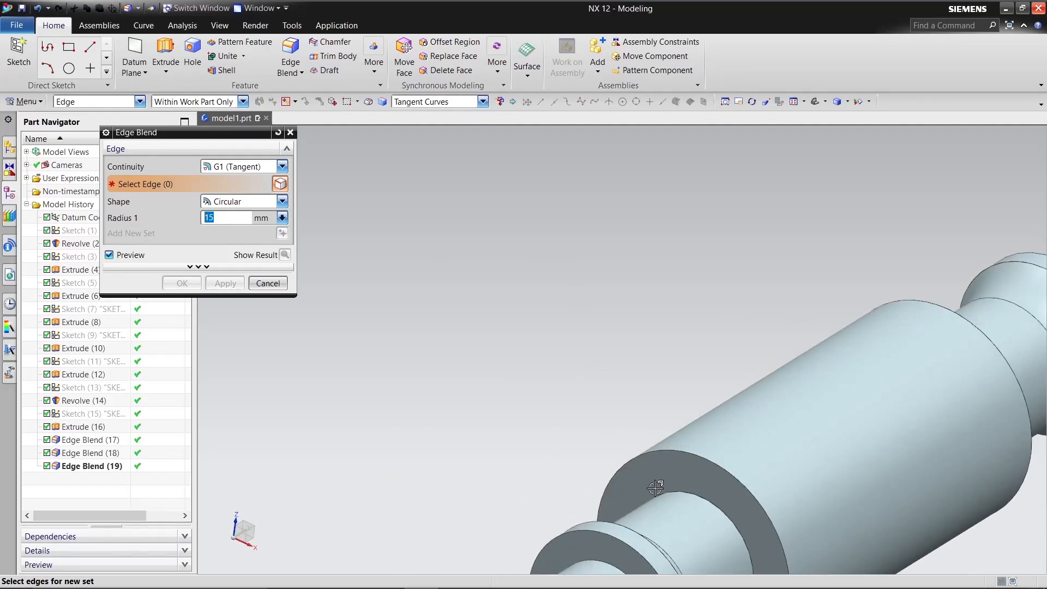
click(718, 511)
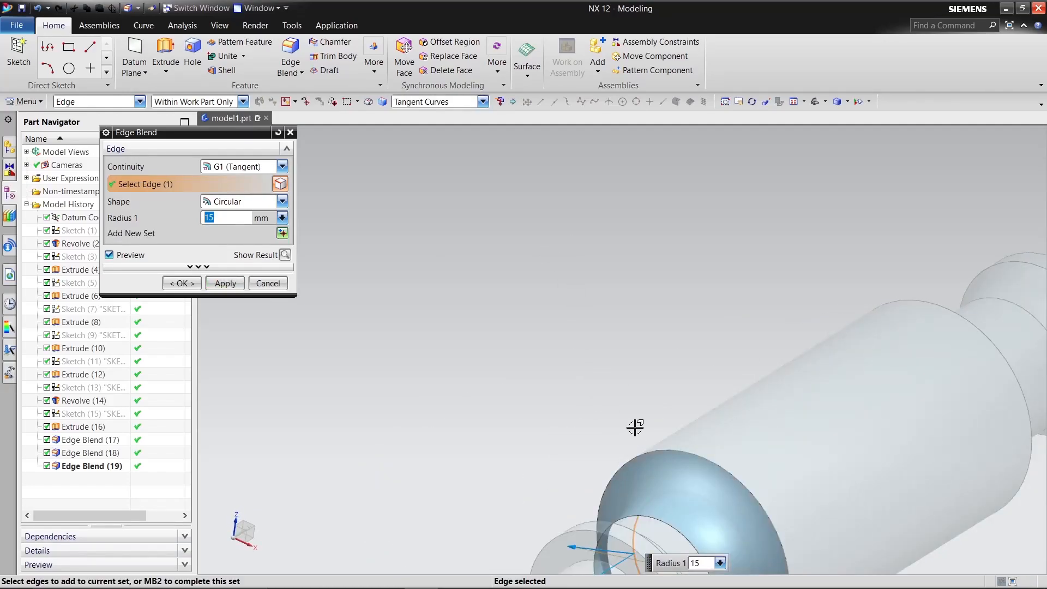
click(225, 284)
click(268, 283)
Chamfer the free end edge of the 15 mm shaft extension with an offset of 1 mm at 45°.
scroll(475, 274, down, 3)
middle_drag(475, 273, 416, 229)
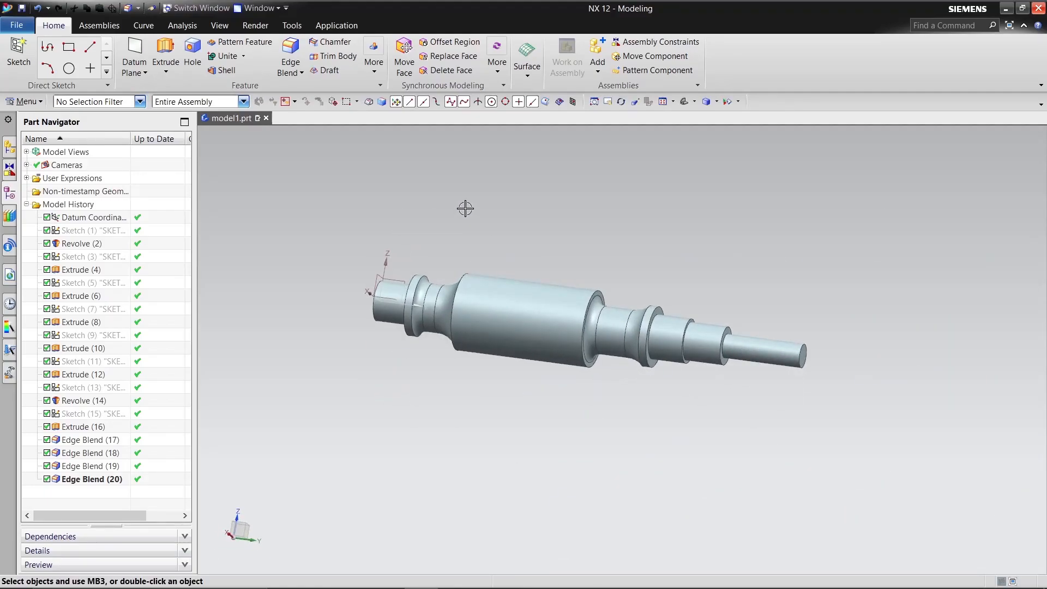
scroll(681, 295, up, 1)
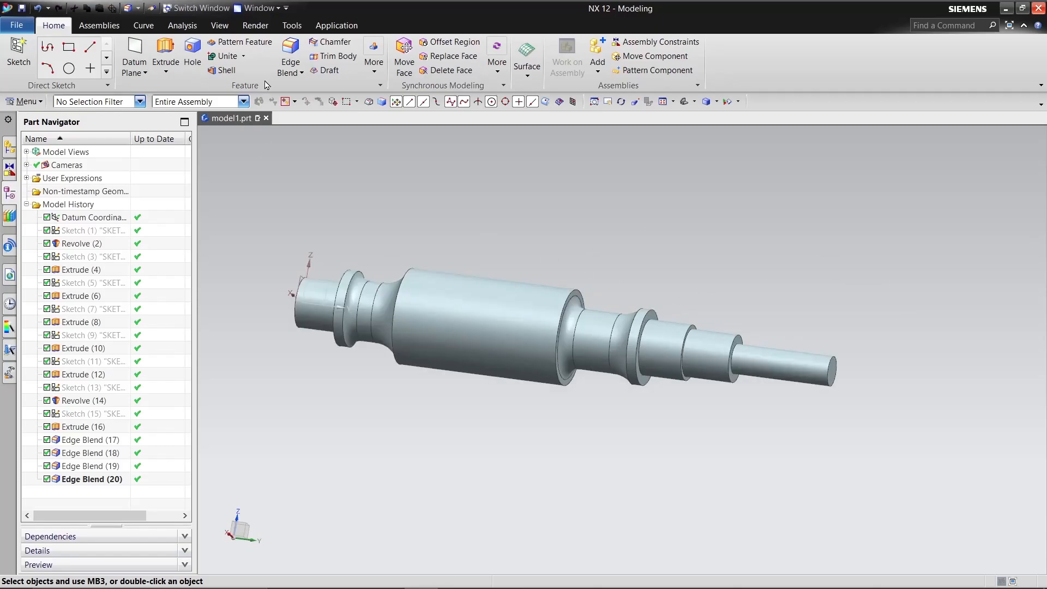
click(302, 75)
click(323, 102)
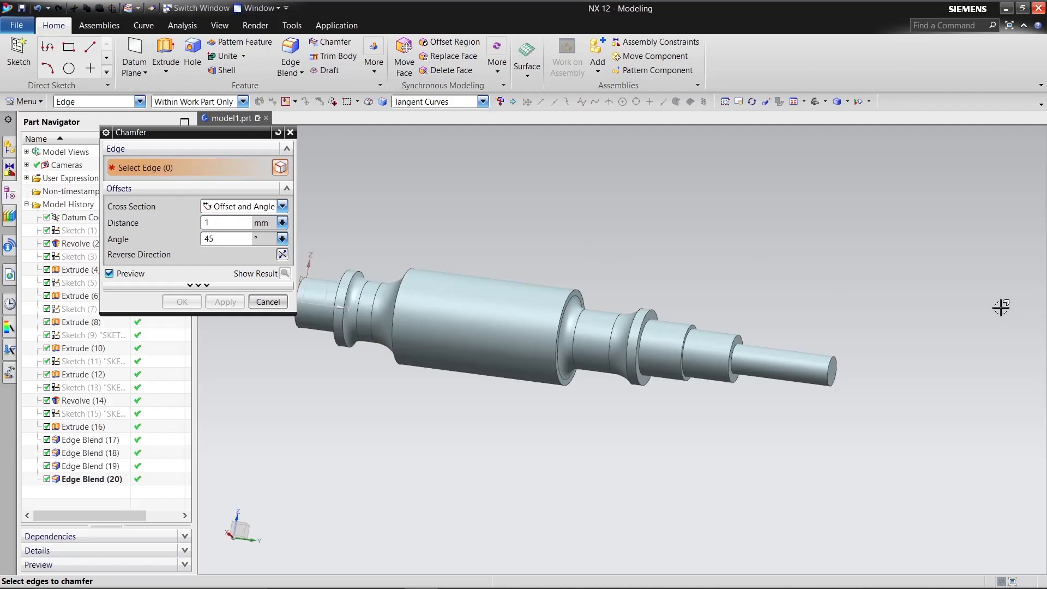
click(832, 355)
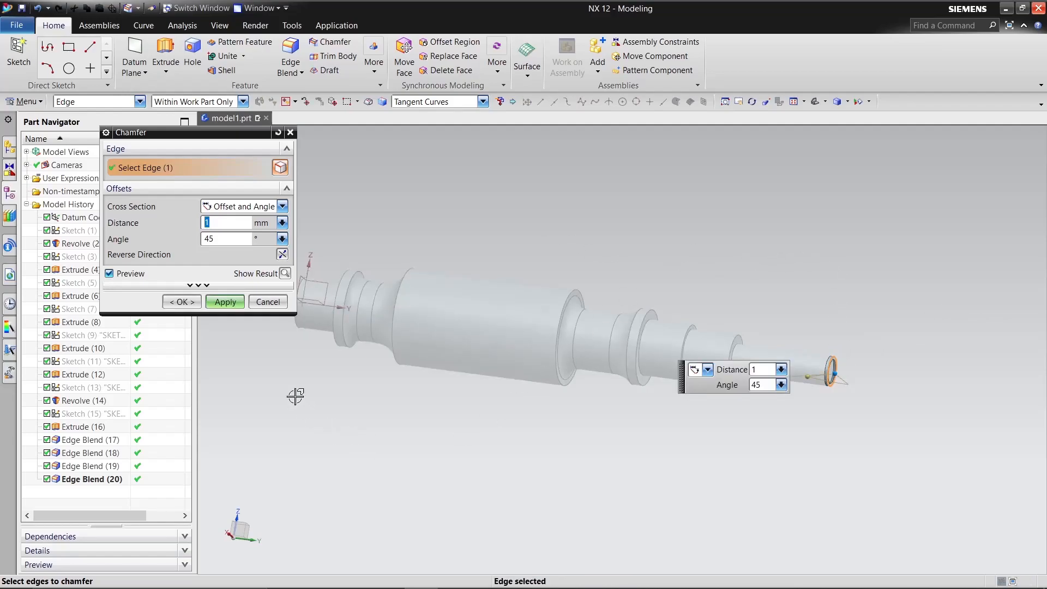
scroll(824, 371, up, 5)
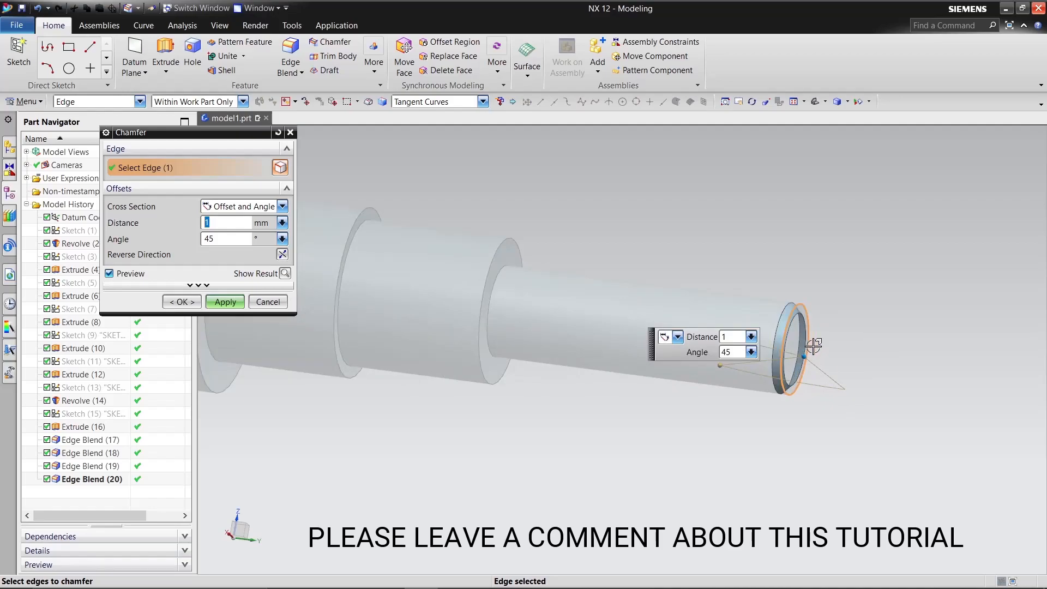
click(226, 302)
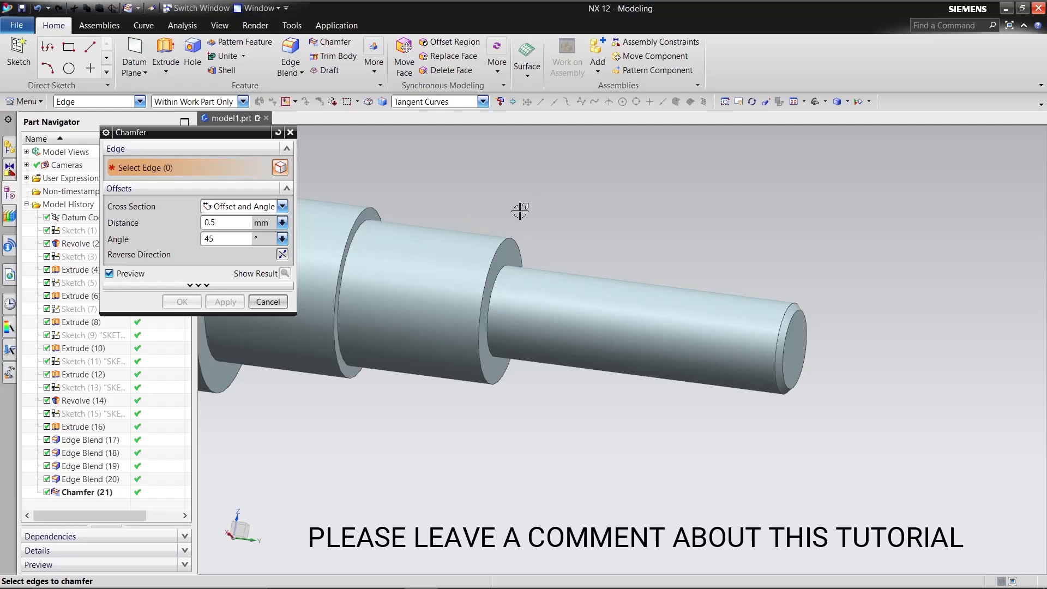
Chamfer the outer end edge of the revolved section, beside the 15 mm extension, by 0.5 mm at 45°.
click(515, 245)
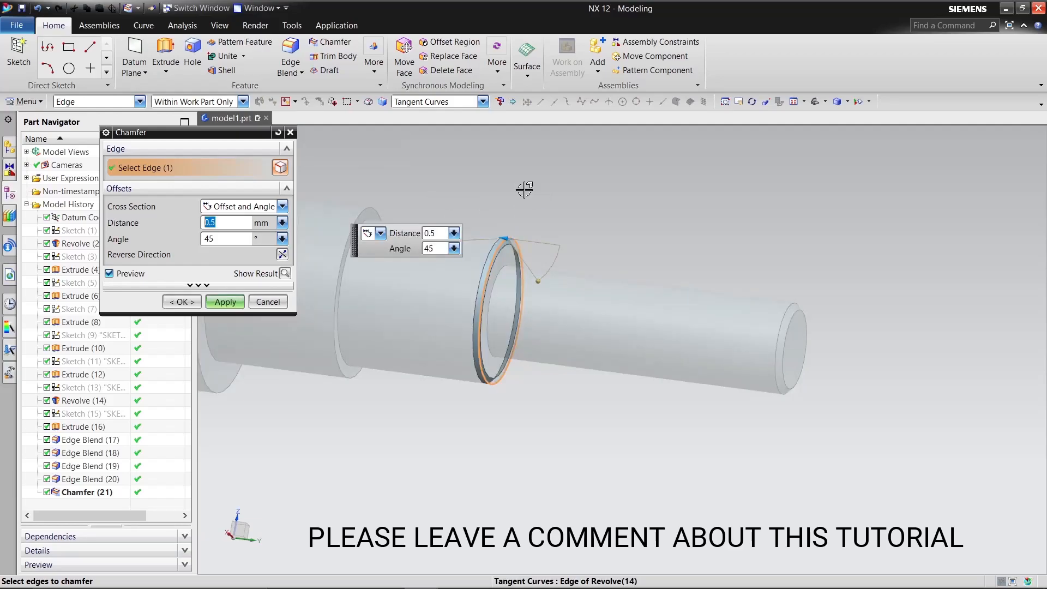